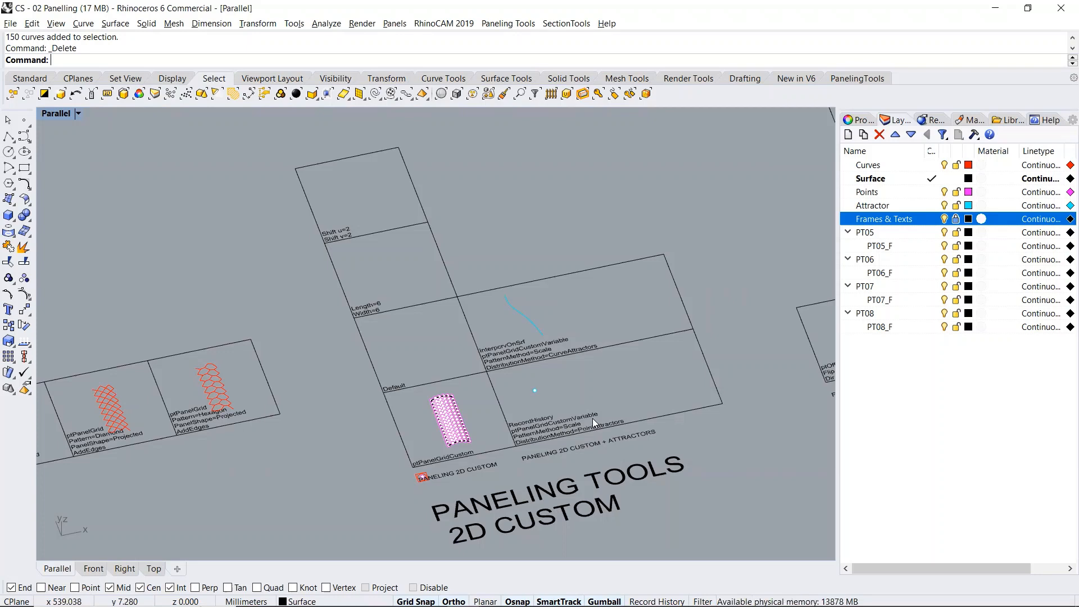
Start ptPanelGridCustom with the point grid in the ptPanelGridCustom frame and the curved surface beneath it as the base surface
{"action": "scroll", "coordinate": [430, 466], "scroll_direction": "up", "scroll_amount": 3}
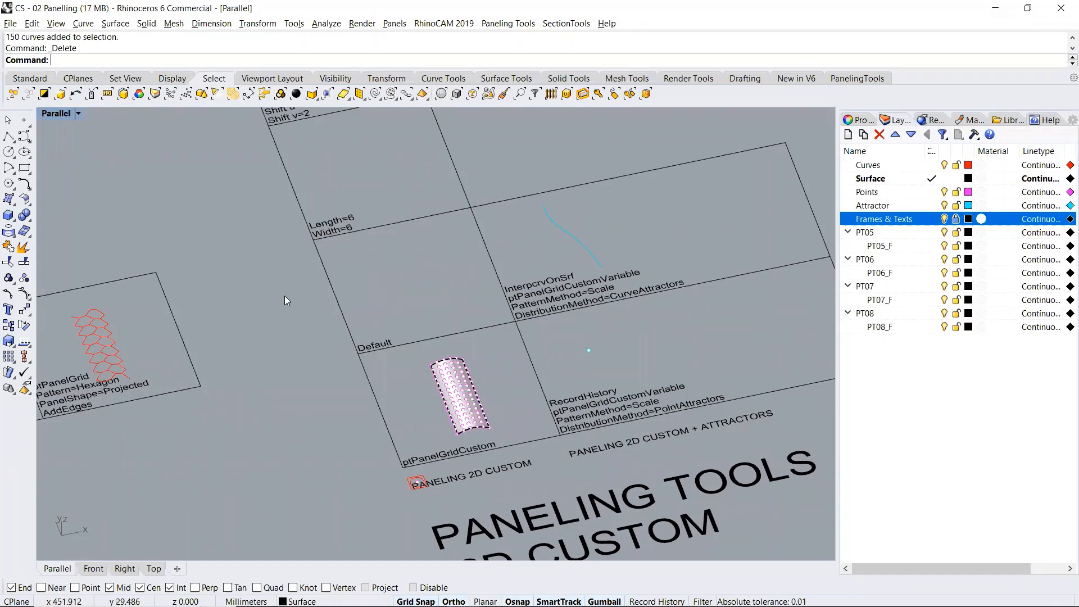
{"action": "type", "text": "pt"}
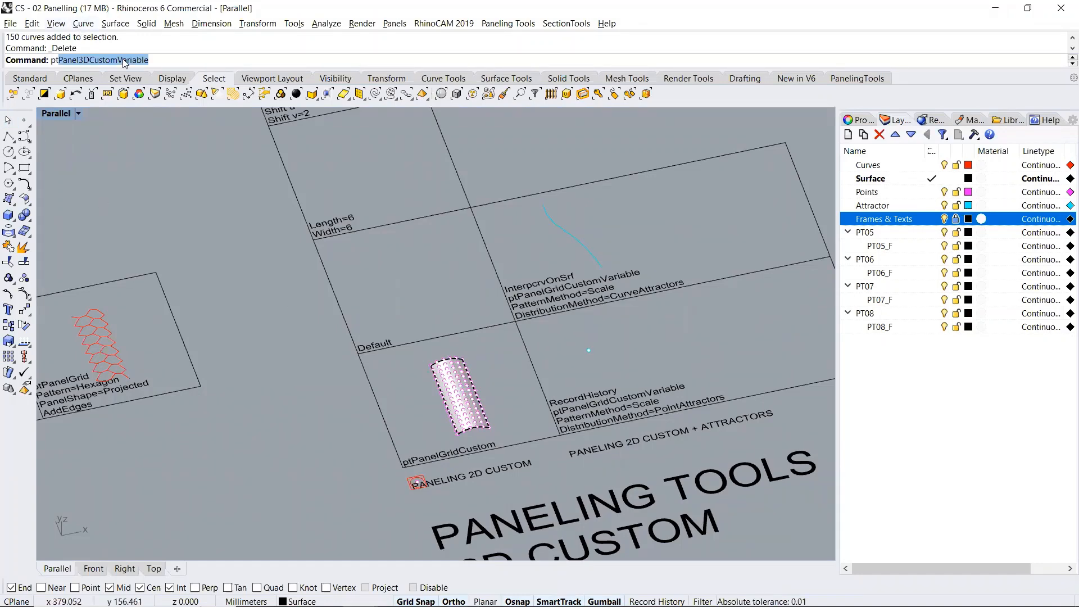
{"action": "type", "text": "Panel"}
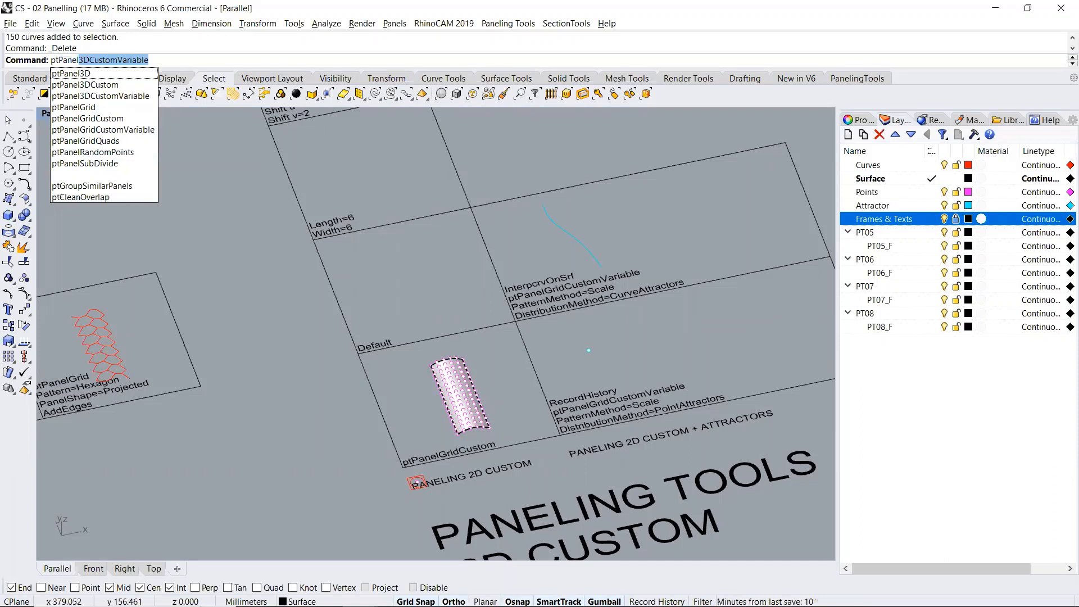
{"action": "left_click", "coordinate": [87, 119]}
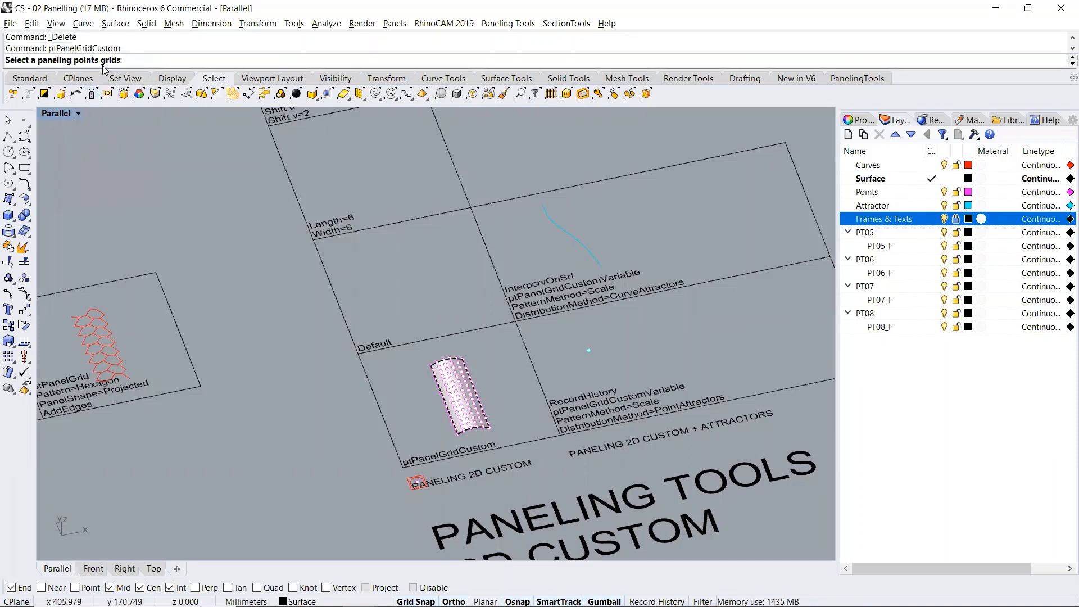
{"action": "scroll", "coordinate": [456, 440], "scroll_direction": "up", "scroll_amount": 3}
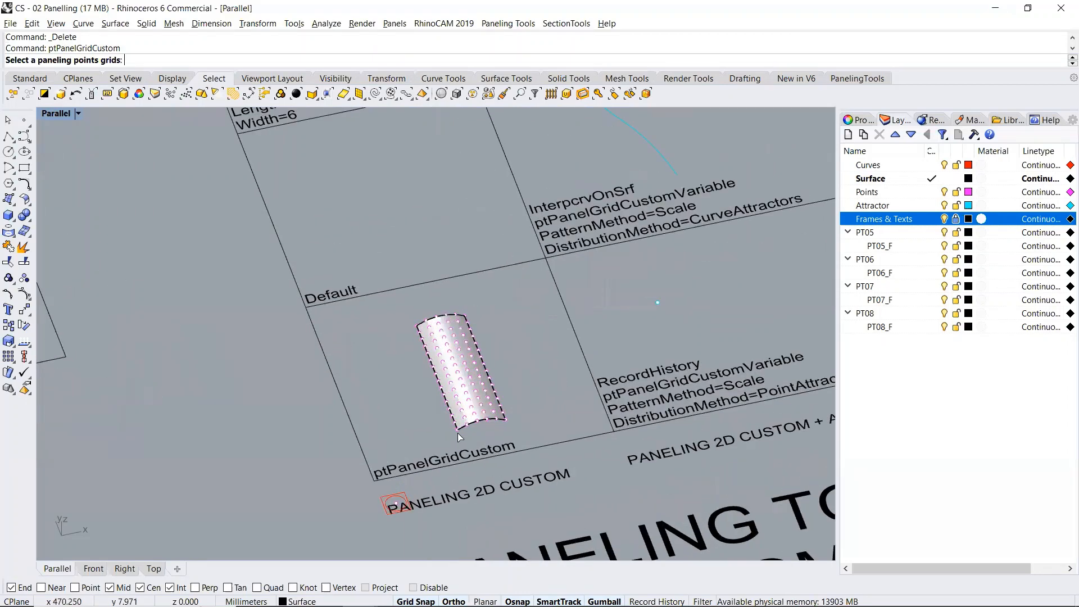
{"action": "left_click", "coordinate": [456, 431]}
{"action": "key", "text": "Return"}
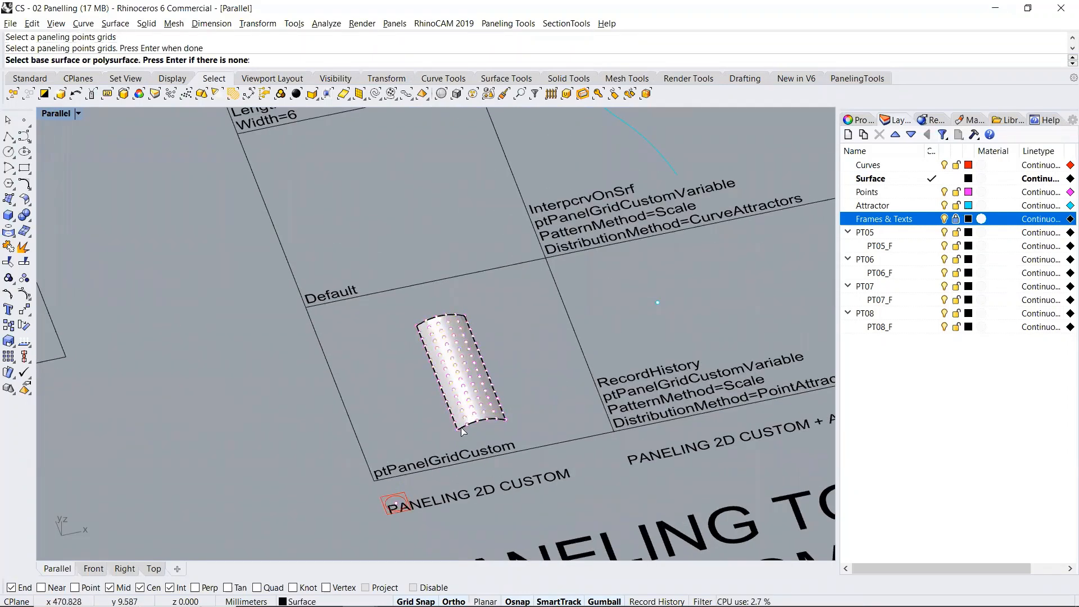
{"action": "left_click", "coordinate": [462, 429]}
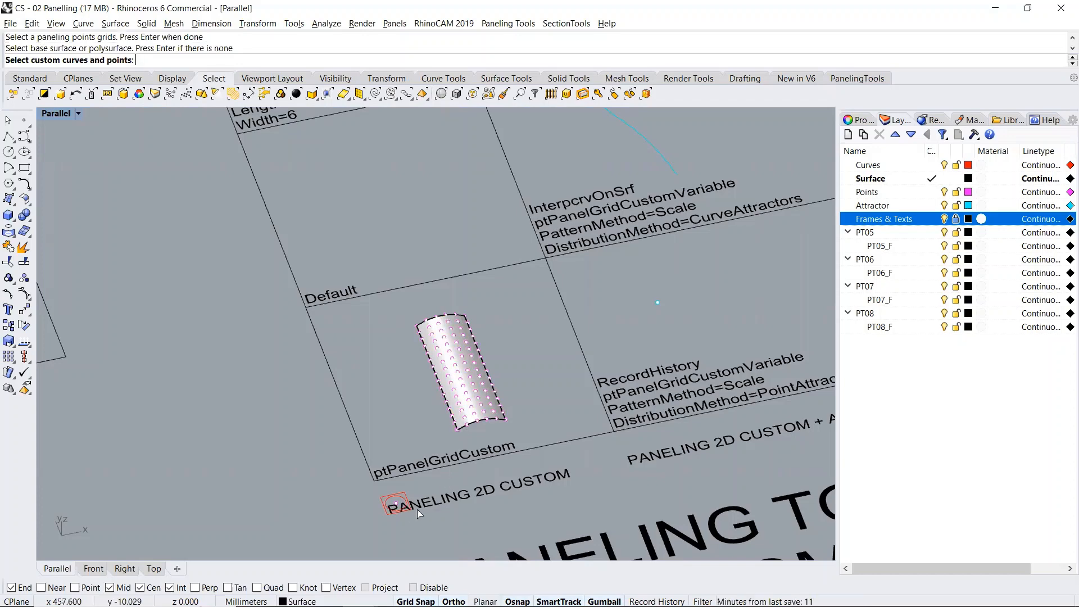
Panel the surface with the red circle and square as custom curves, accepting the default shifts of 1 and length and width of 5
{"action": "scroll", "coordinate": [413, 499], "scroll_direction": "up", "scroll_amount": 5}
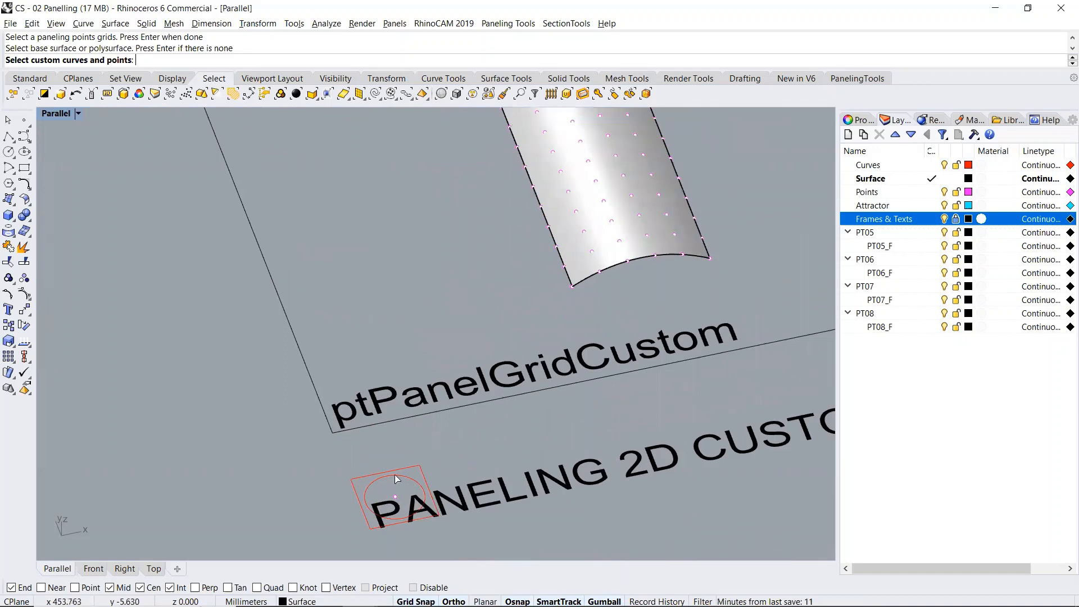
{"action": "left_click", "coordinate": [412, 482]}
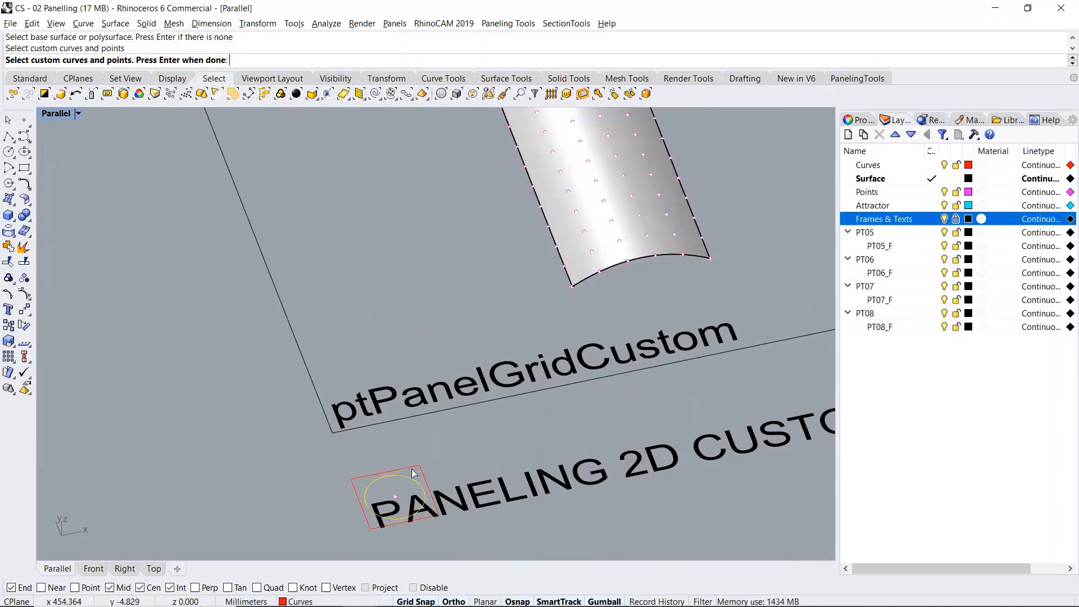
{"action": "left_click", "coordinate": [420, 468]}
{"action": "key", "text": "Return"}
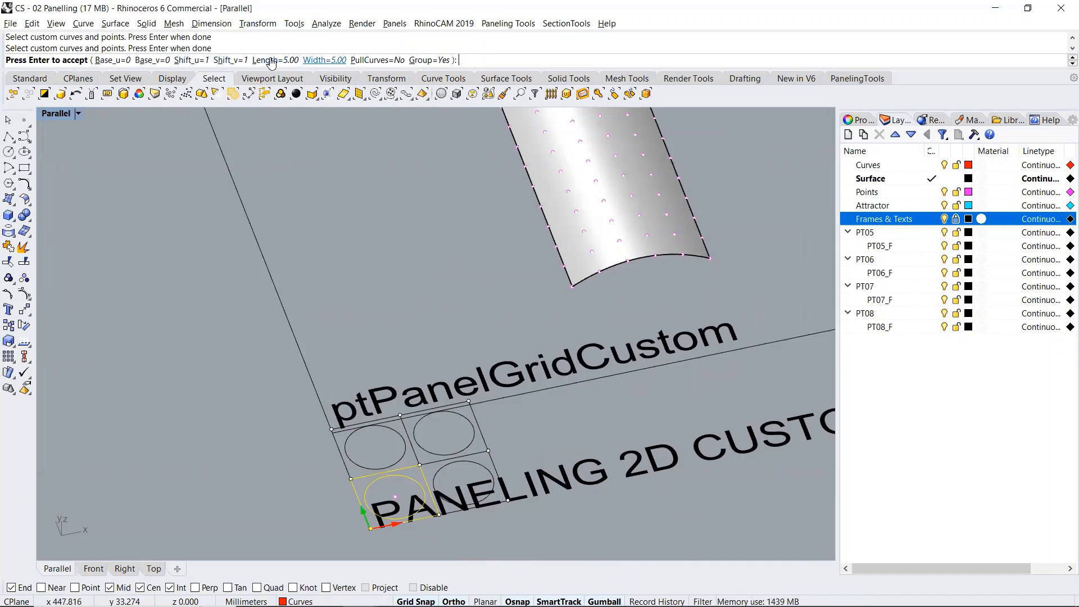
{"action": "key", "text": "Return"}
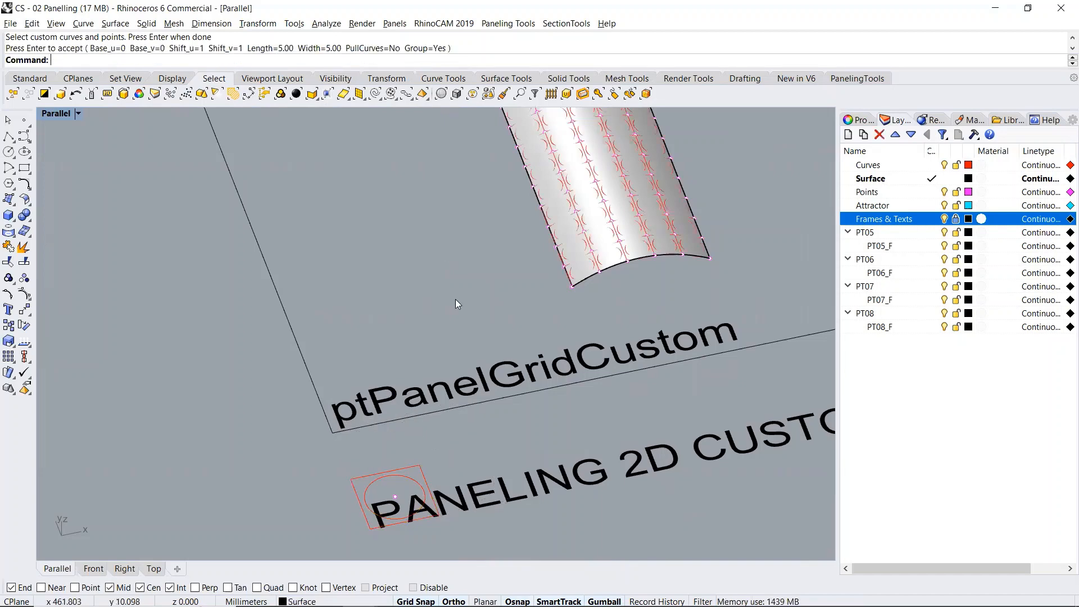
Select the last created panel curves, move them from the frame's corner into the Default frame, and deselect them
{"action": "scroll", "coordinate": [441, 460], "scroll_direction": "down", "scroll_amount": 2}
{"action": "scroll", "coordinate": [441, 460], "scroll_direction": "down", "scroll_amount": 2}
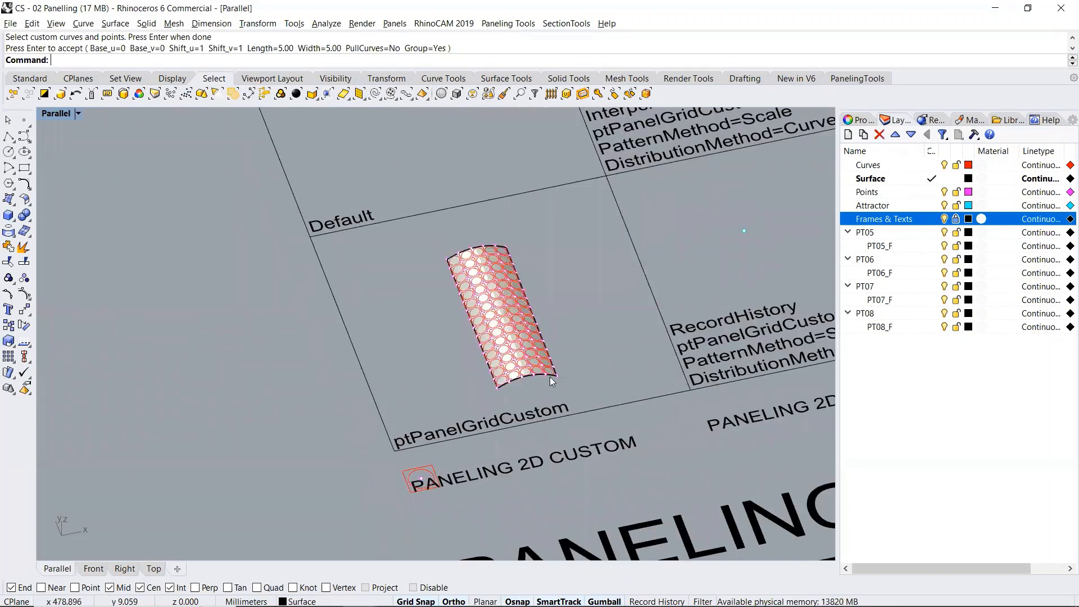
{"action": "left_click", "coordinate": [62, 96]}
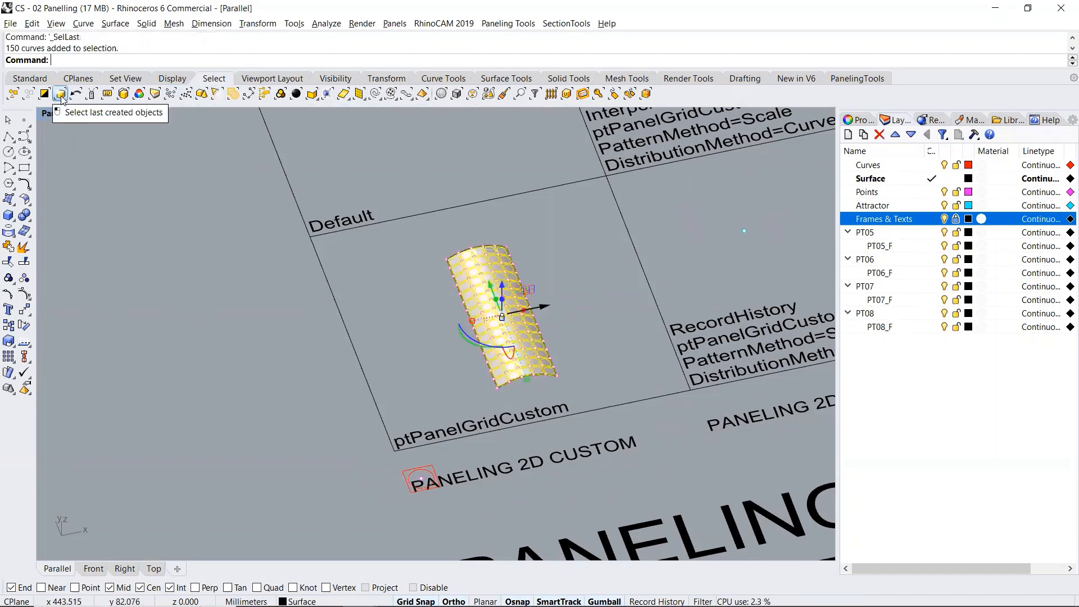
{"action": "type", "text": "M"}
{"action": "key", "text": "Return"}
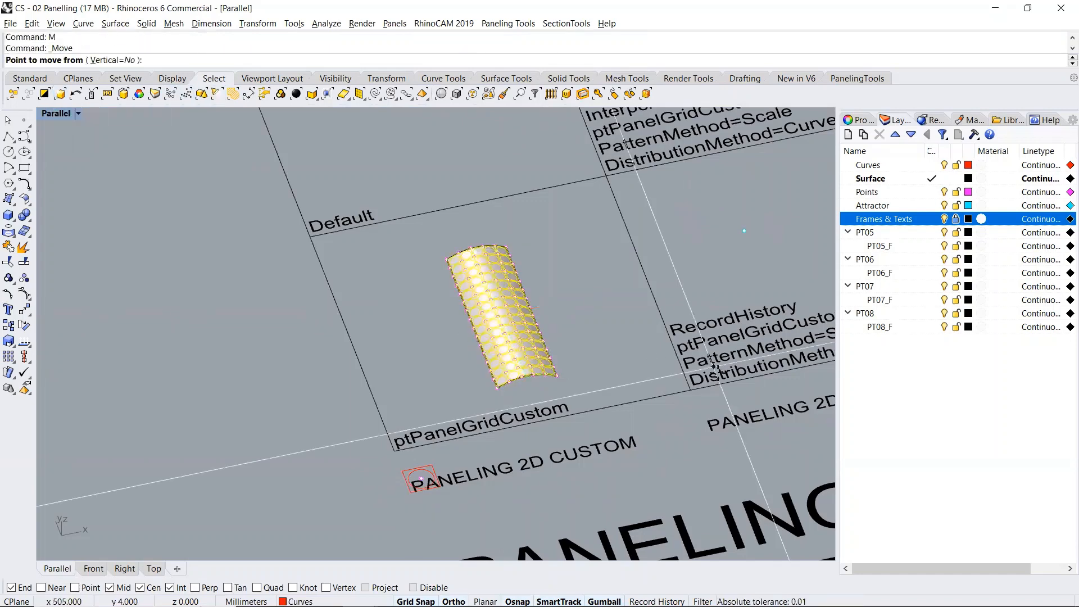
{"action": "left_click", "coordinate": [691, 388]}
{"action": "left_click", "coordinate": [607, 178]}
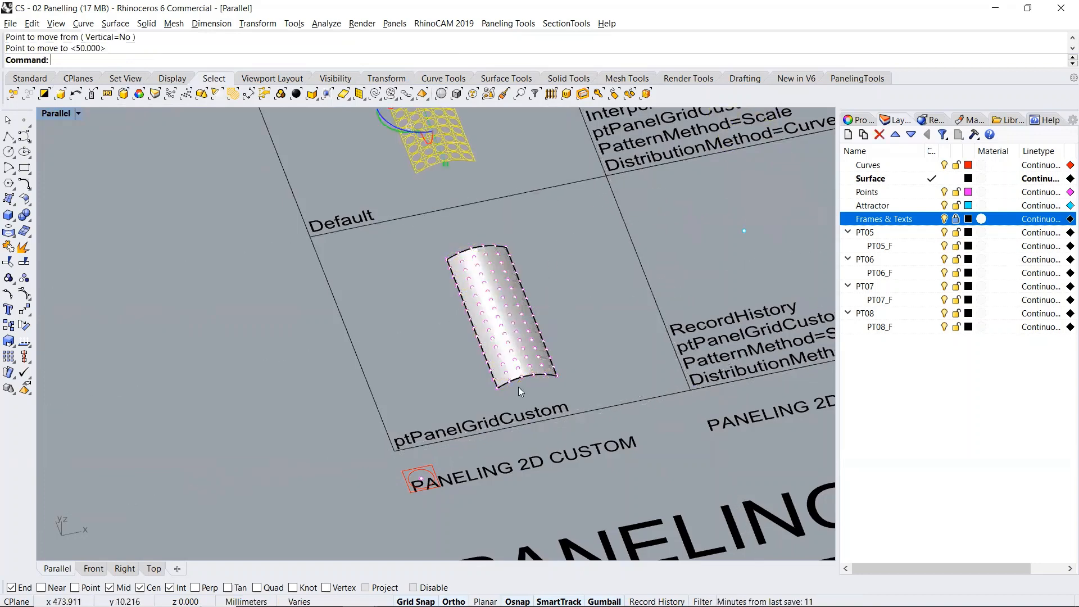
{"action": "scroll", "coordinate": [518, 386], "scroll_direction": "down", "scroll_amount": 2}
{"action": "scroll", "coordinate": [453, 179], "scroll_direction": "up", "scroll_amount": 8}
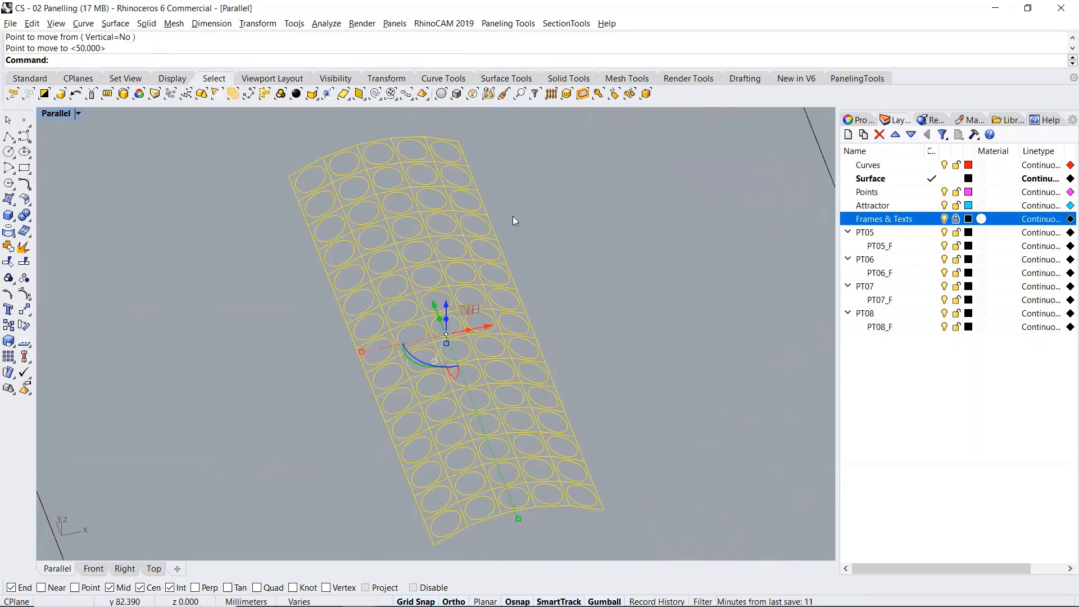
{"action": "key", "text": "Escape"}
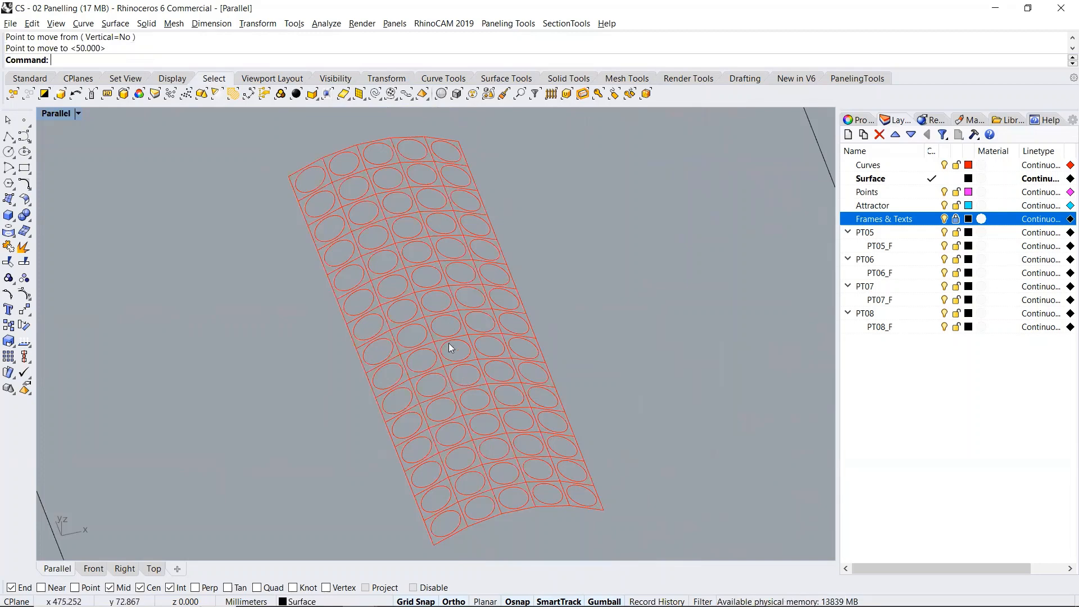
Run ptPanelGridCustom again on the same point grid, using the curved surface as the base
{"action": "scroll", "coordinate": [453, 303], "scroll_direction": "down", "scroll_amount": 2}
{"action": "scroll", "coordinate": [437, 306], "scroll_direction": "down", "scroll_amount": 5}
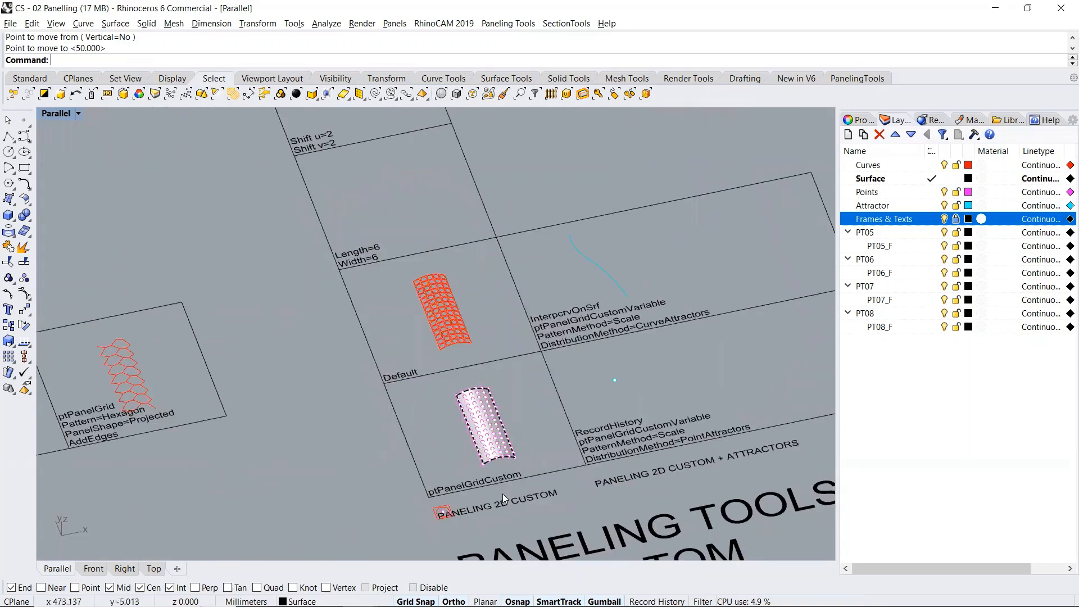
{"action": "scroll", "coordinate": [478, 495], "scroll_direction": "up", "scroll_amount": 4}
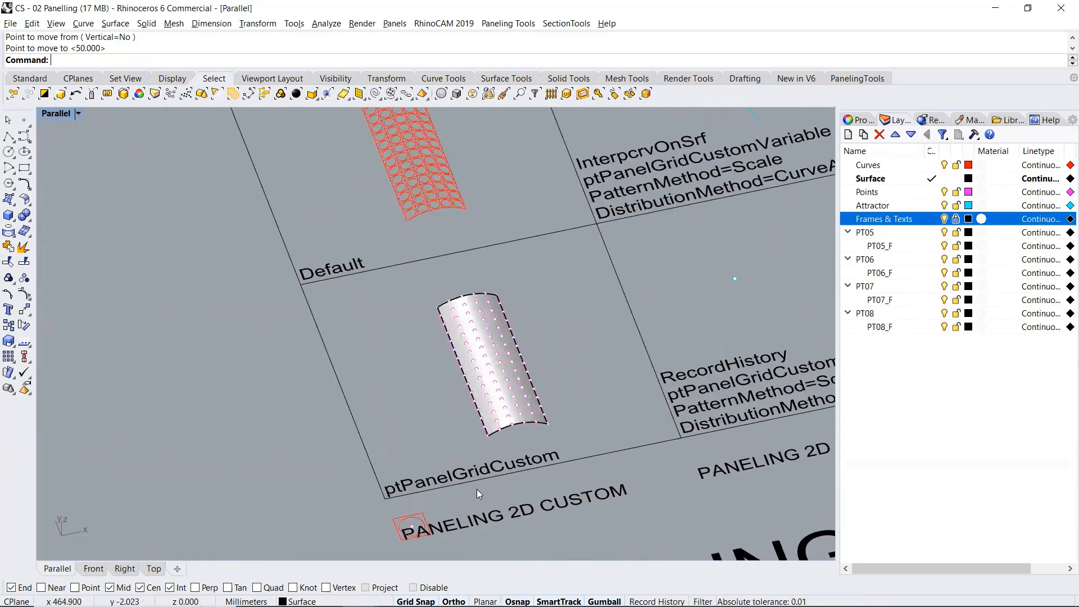
{"action": "type", "text": "ptPanel3DCustomVariable"}
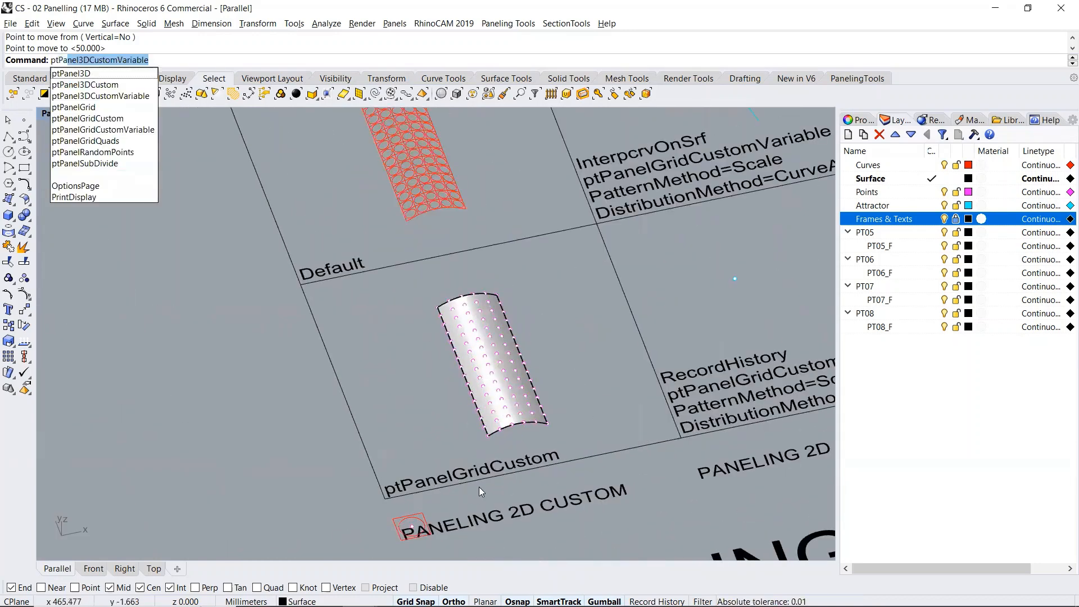
{"action": "left_click", "coordinate": [137, 123]}
{"action": "scroll", "coordinate": [499, 412], "scroll_direction": "up", "scroll_amount": 5}
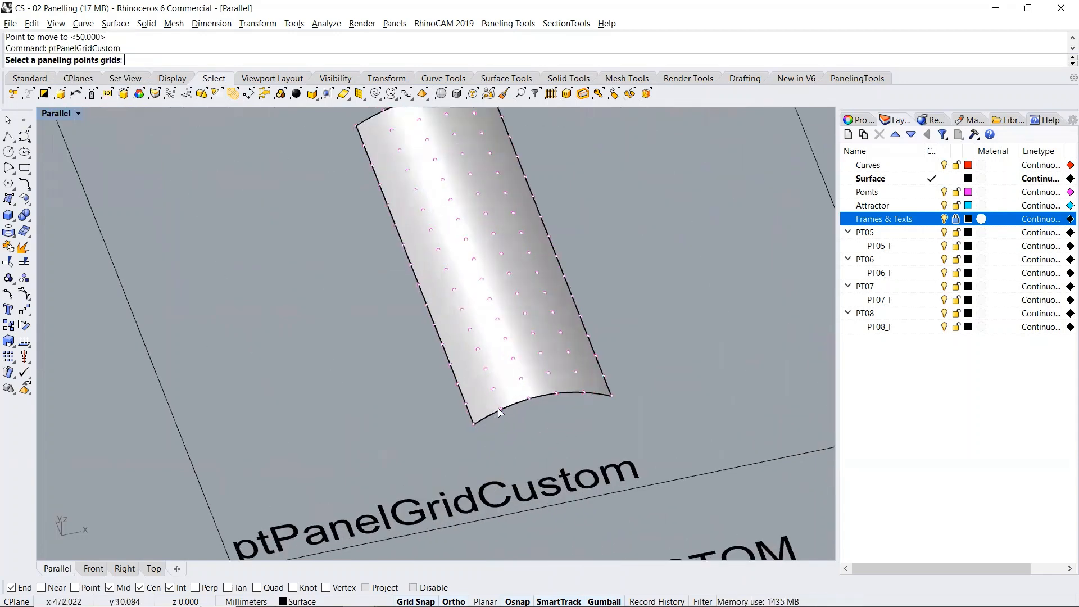
{"action": "left_click", "coordinate": [500, 410]}
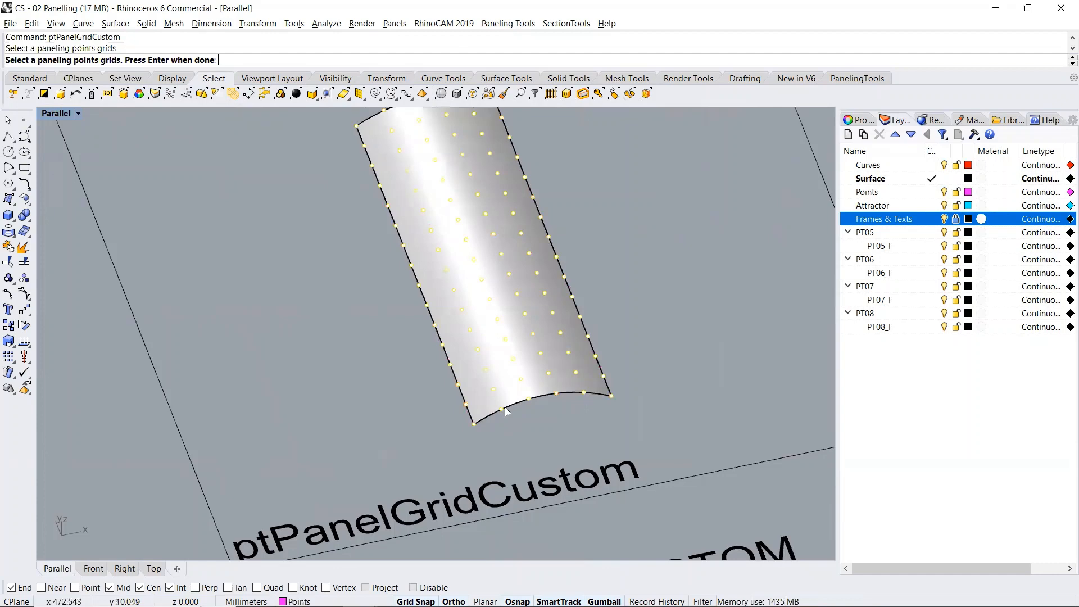
{"action": "key", "text": "Return"}
{"action": "left_click", "coordinate": [516, 406]}
Choose the red circle and square beside the PANELING 2D CUSTOM title as the custom pattern curves
{"action": "scroll", "coordinate": [516, 406], "scroll_direction": "down", "scroll_amount": 5}
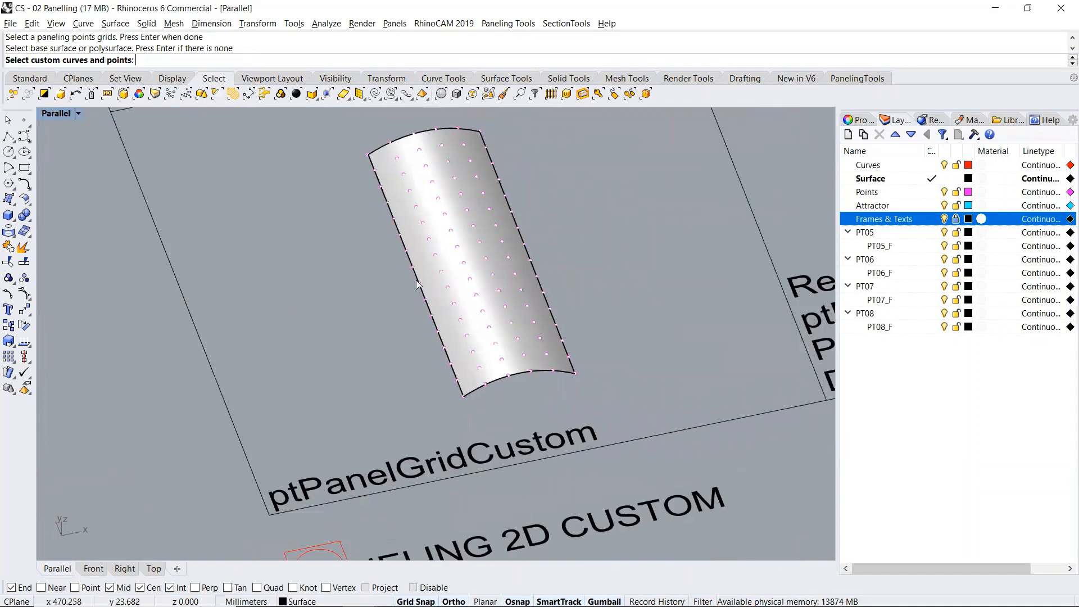
{"action": "scroll", "coordinate": [371, 431], "scroll_direction": "up", "scroll_amount": 3}
{"action": "left_click", "coordinate": [376, 425]}
{"action": "left_click", "coordinate": [384, 411]}
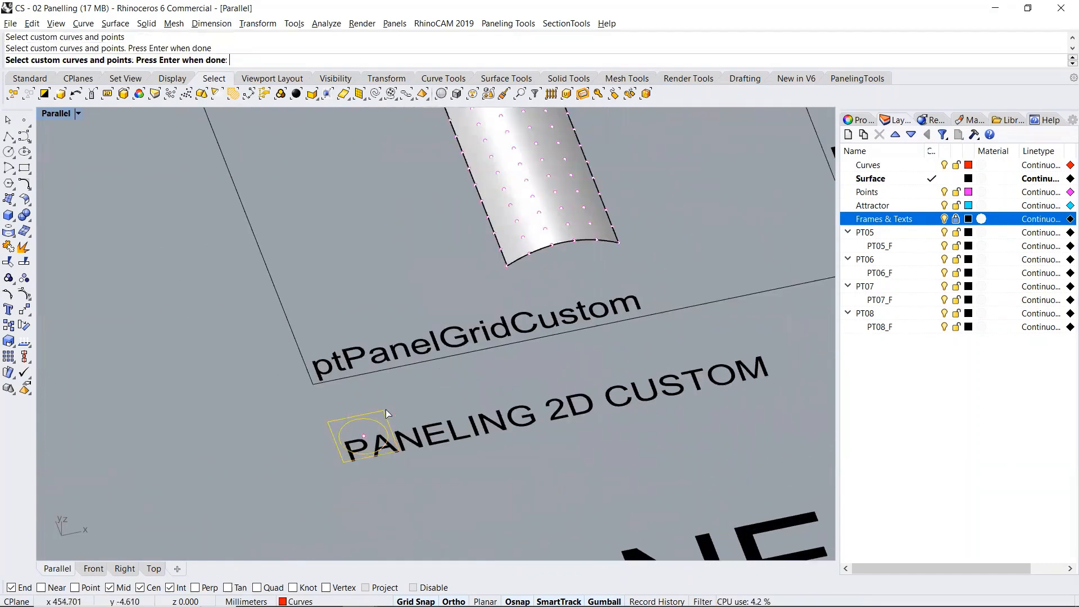
{"action": "key", "text": "Return"}
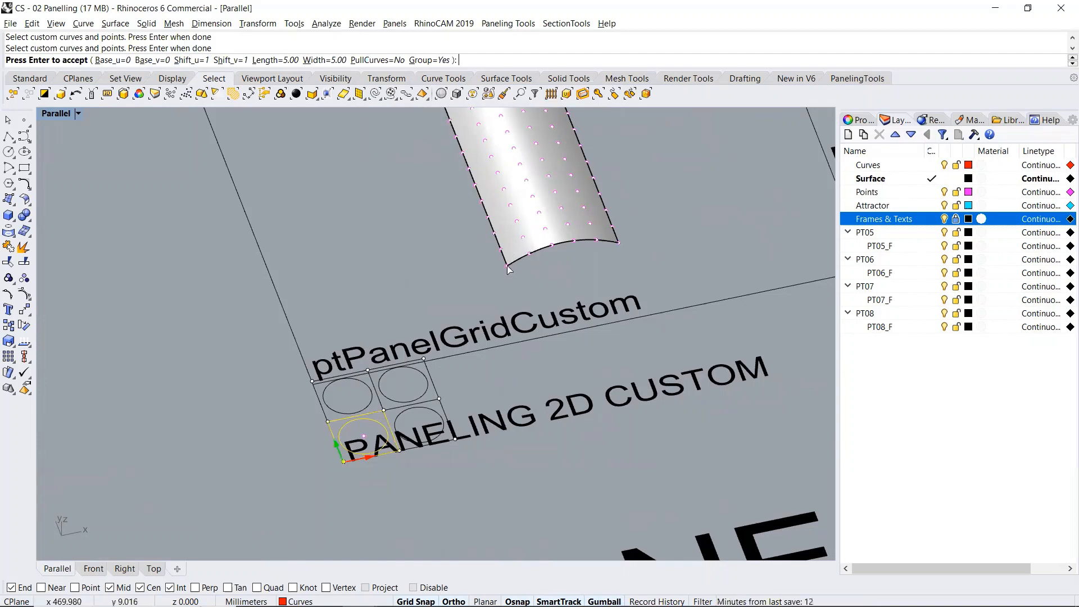
Set Shift_u and Shift_v to 2 and generate the spaced-out custom panels on the surface
{"action": "left_click", "coordinate": [191, 60]}
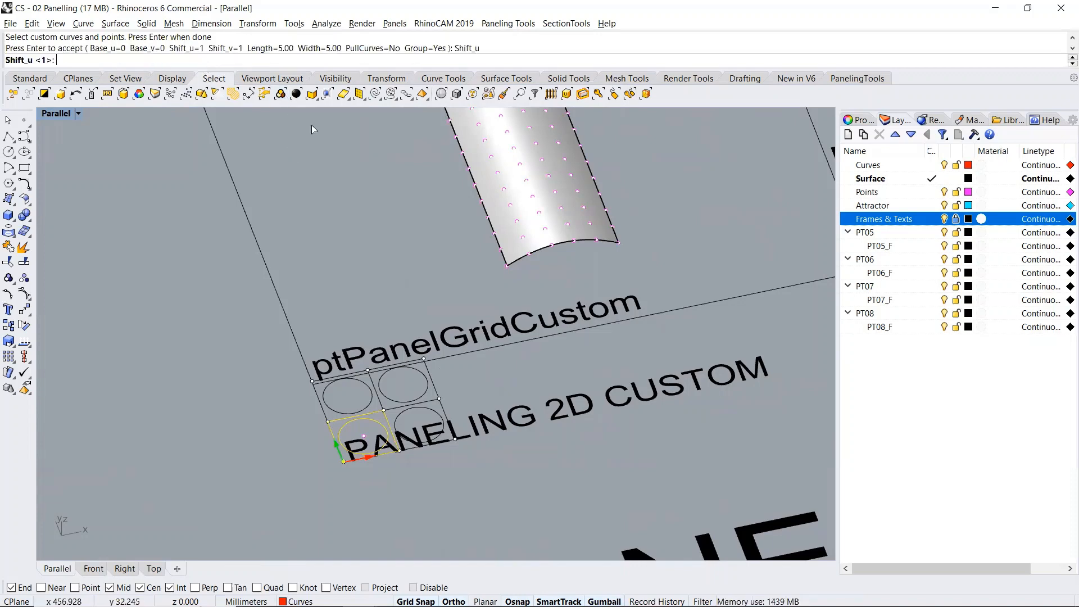
{"action": "key", "text": "Return"}
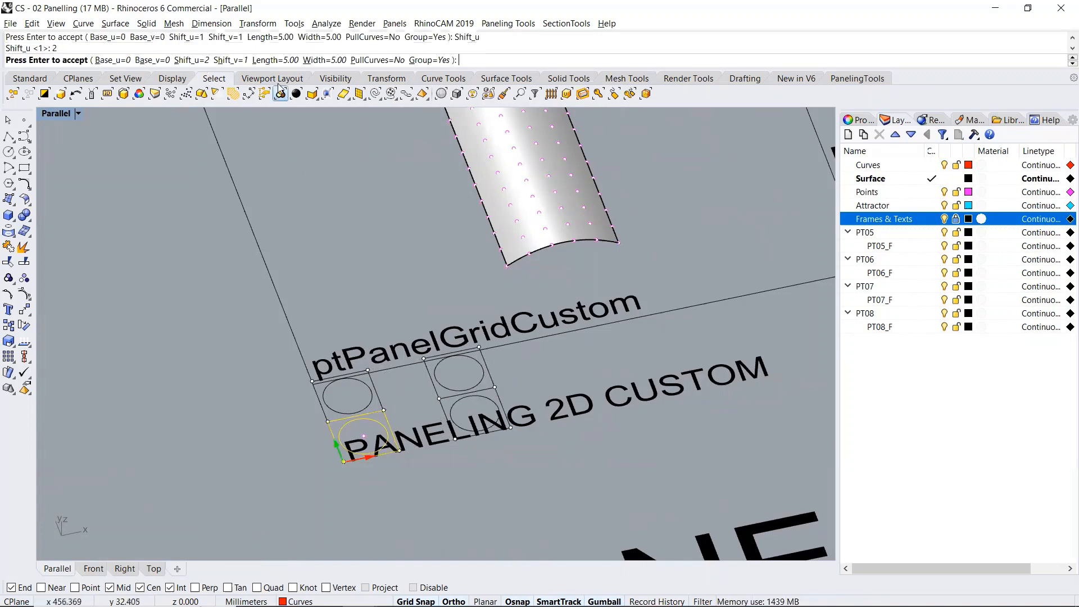
{"action": "left_click", "coordinate": [241, 61]}
{"action": "type", "text": "2"}
{"action": "key", "text": "Return"}
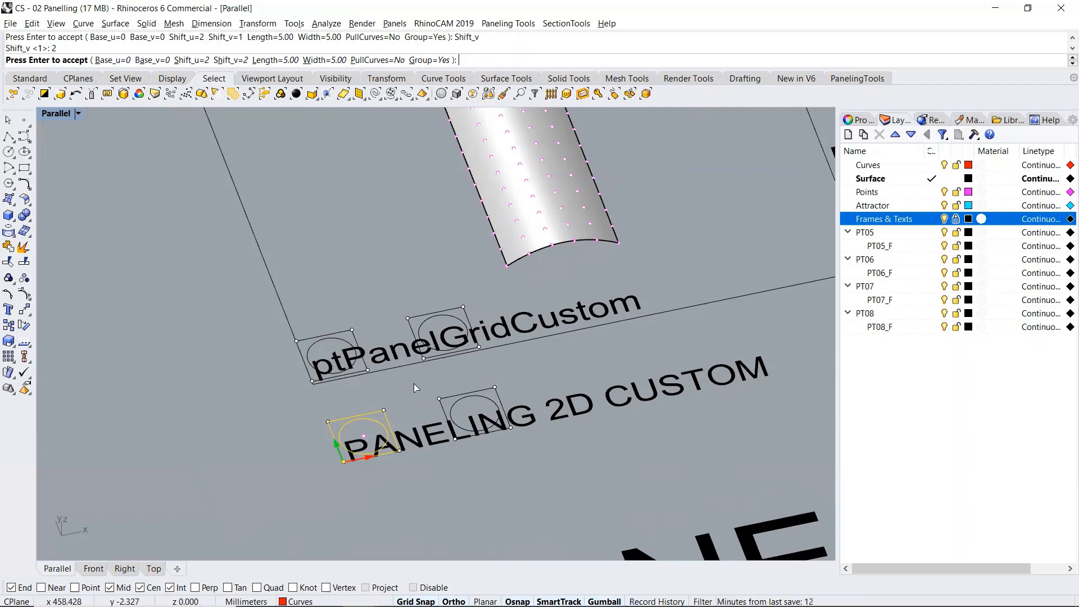
{"action": "key", "text": "Return"}
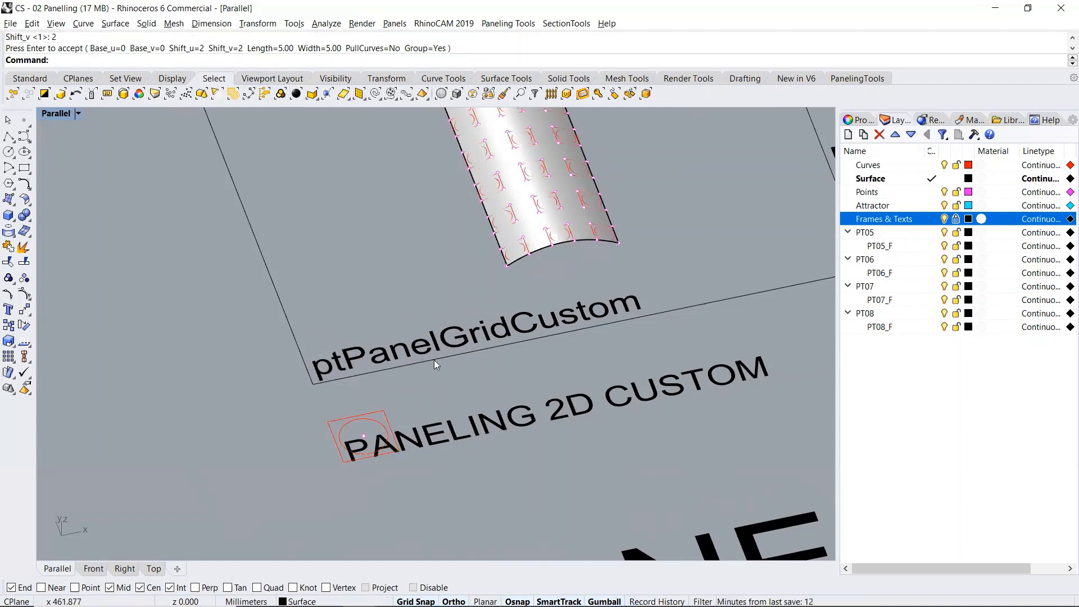
Select the newly created panel curves, move them into the frame labelled Shift u=2, Shift v=2, and deselect them
{"action": "scroll", "coordinate": [451, 423], "scroll_direction": "down", "scroll_amount": 3}
{"action": "scroll", "coordinate": [451, 423], "scroll_direction": "down", "scroll_amount": 3}
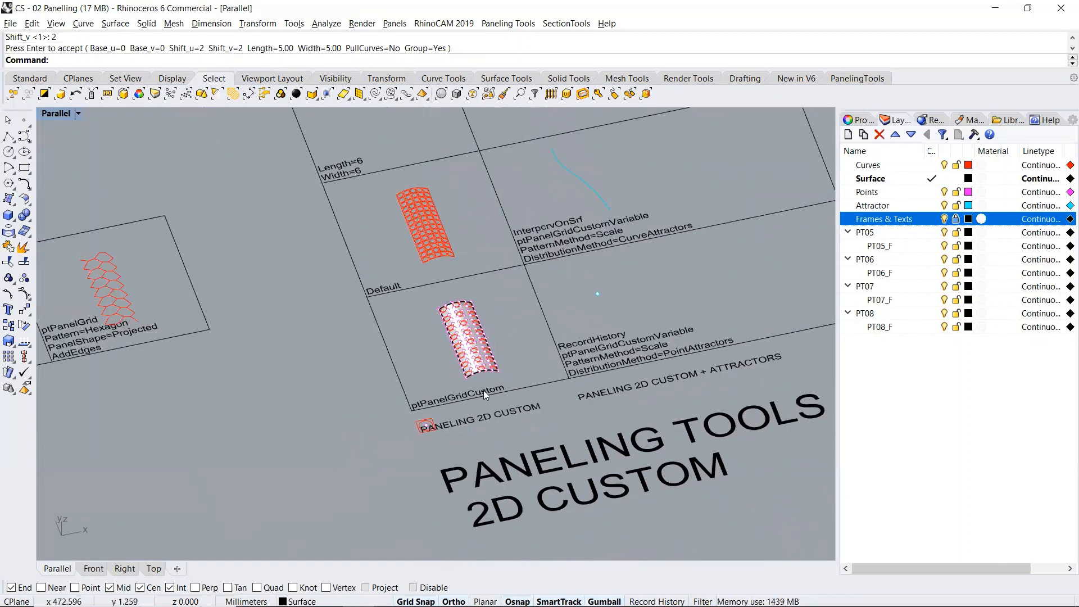
{"action": "scroll", "coordinate": [485, 368], "scroll_direction": "up", "scroll_amount": 4}
{"action": "left_click", "coordinate": [60, 93]}
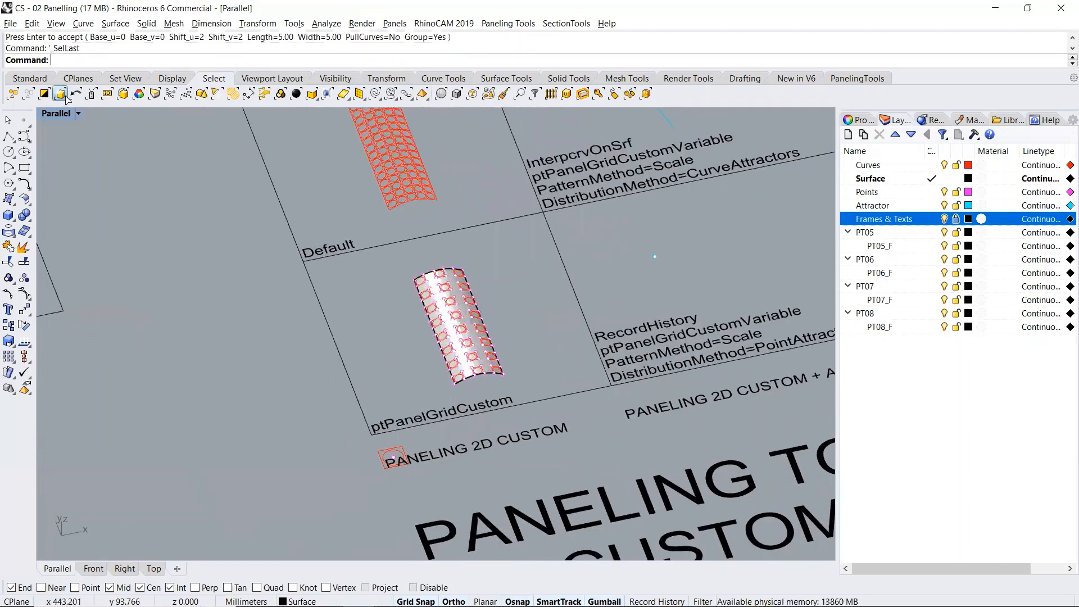
{"action": "type", "text": "M"}
{"action": "key", "text": "Return"}
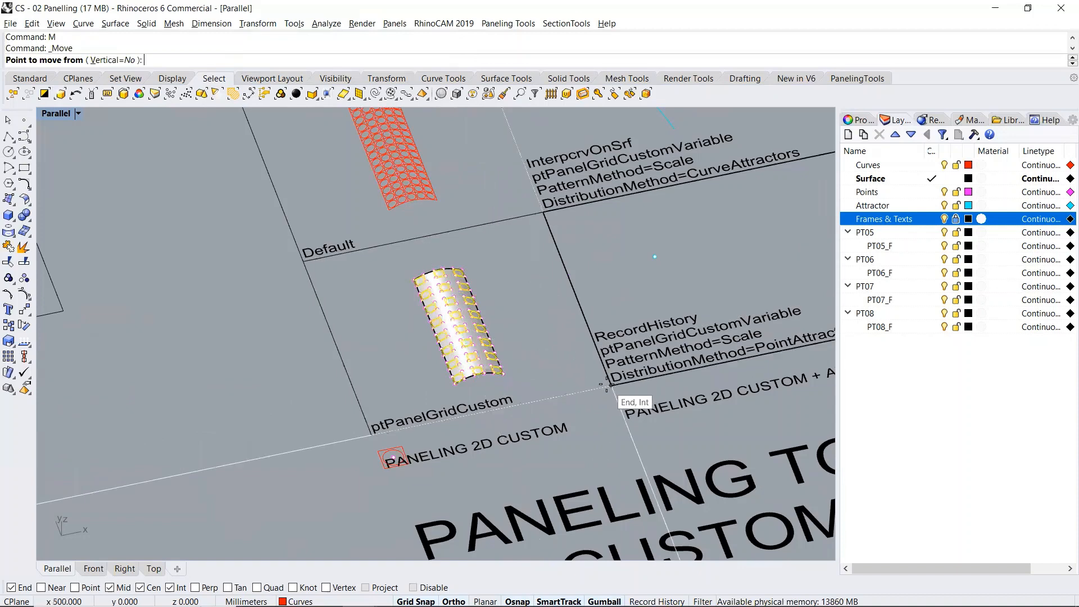
{"action": "left_click", "coordinate": [609, 385]}
{"action": "scroll", "coordinate": [562, 337], "scroll_direction": "down", "scroll_amount": 4}
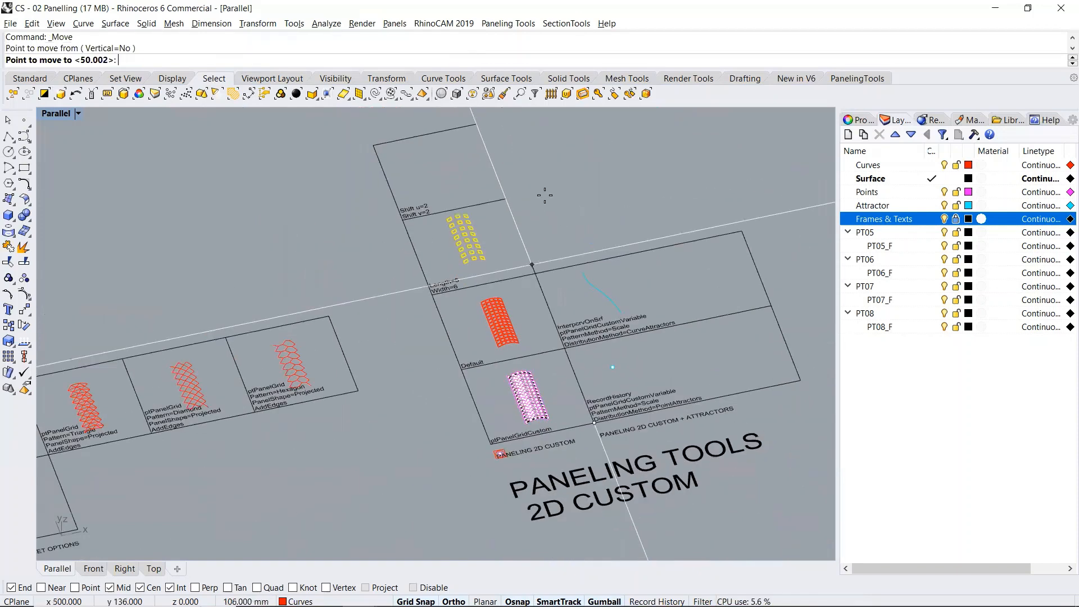
{"action": "scroll", "coordinate": [495, 206], "scroll_direction": "up", "scroll_amount": 4}
{"action": "left_click", "coordinate": [501, 236]}
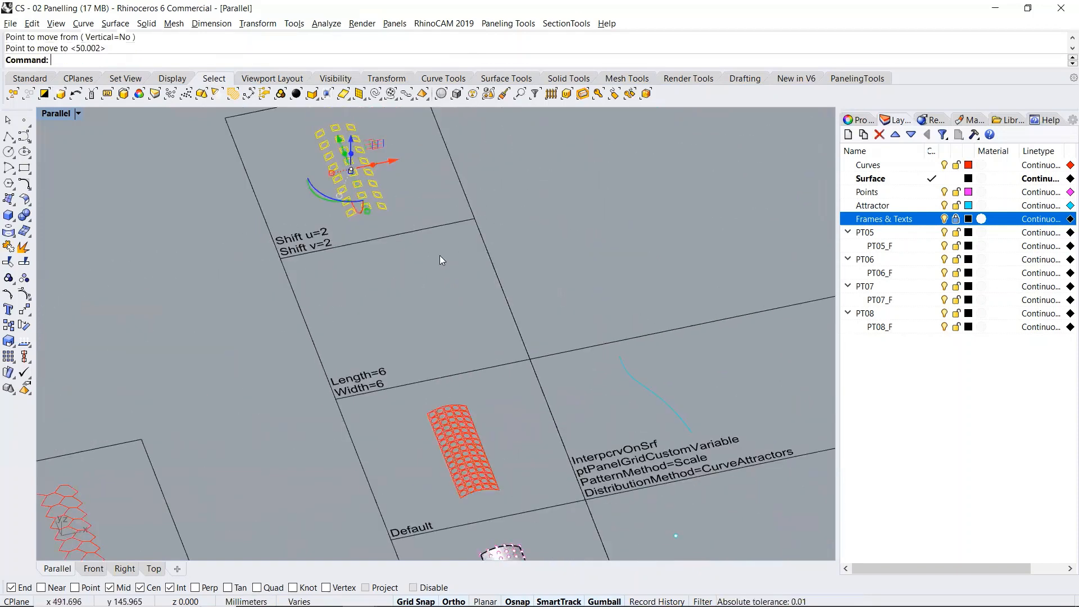
{"action": "key", "text": "Escape"}
{"action": "scroll", "coordinate": [374, 186], "scroll_direction": "down", "scroll_amount": 5}
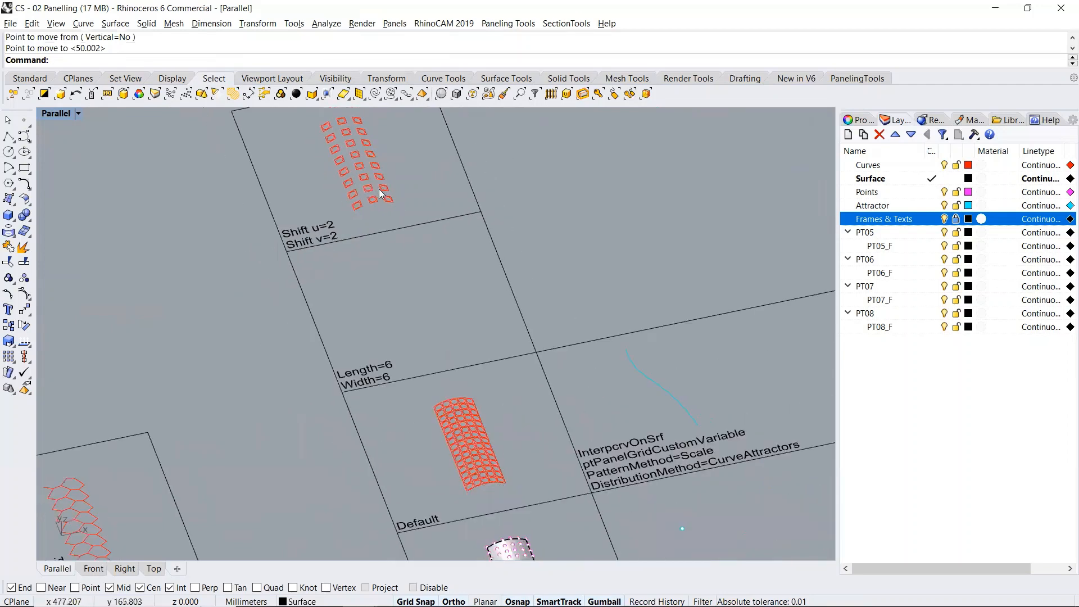
Run ptPanelGridCustom on the point grid in the ptPanelGridCustom frame, with the curved surface as base
{"action": "scroll", "coordinate": [440, 475], "scroll_direction": "up", "scroll_amount": 5}
{"action": "type", "text": "ptPanel3DCustomVariable"}
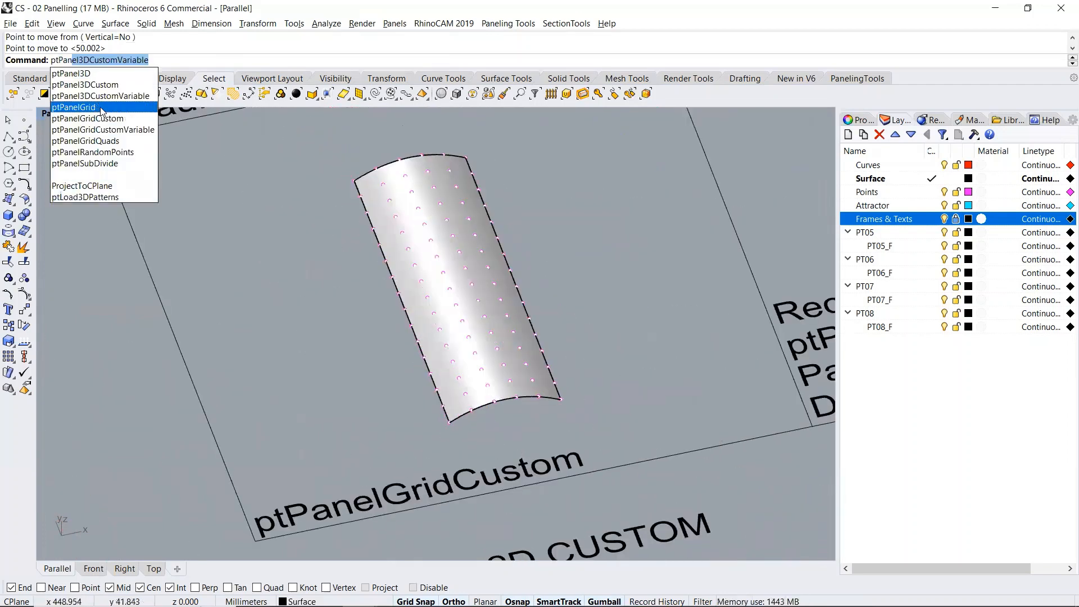
{"action": "left_click", "coordinate": [101, 115]}
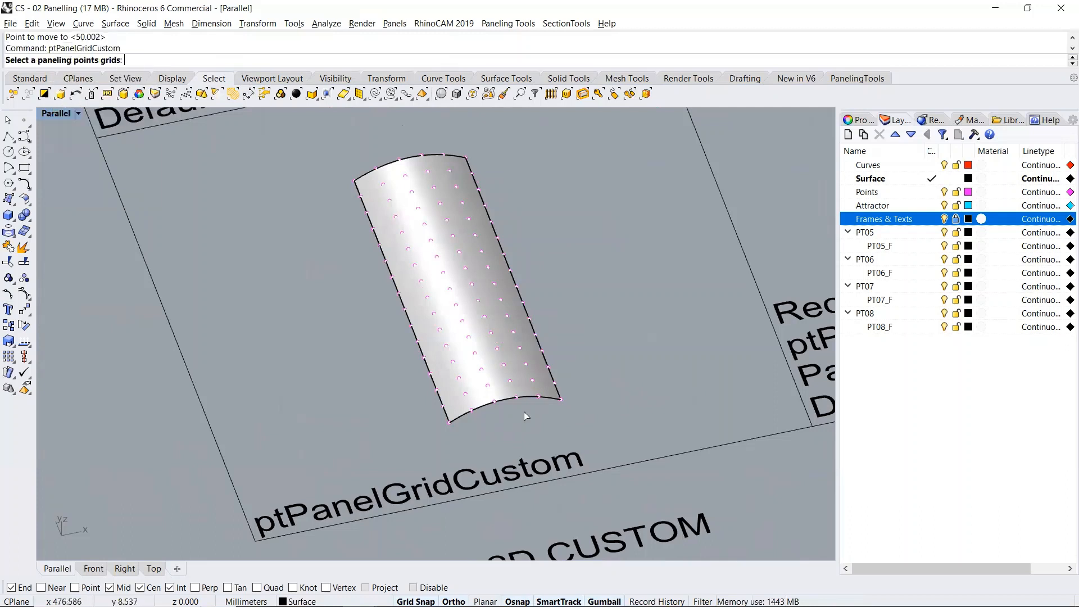
{"action": "left_click", "coordinate": [474, 413]}
{"action": "key", "text": "Return"}
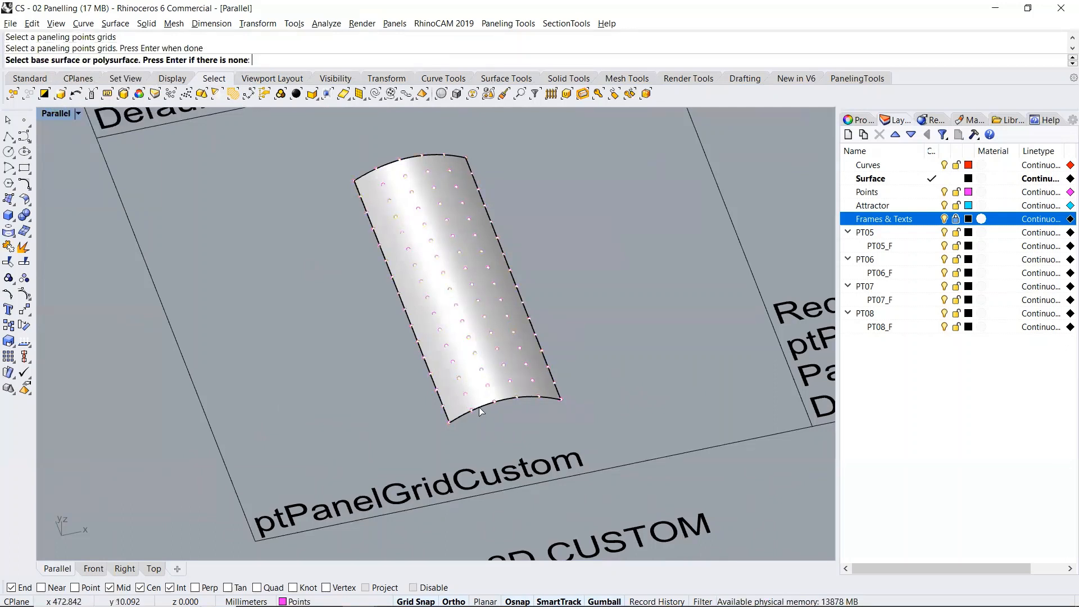
{"action": "left_click", "coordinate": [483, 403]}
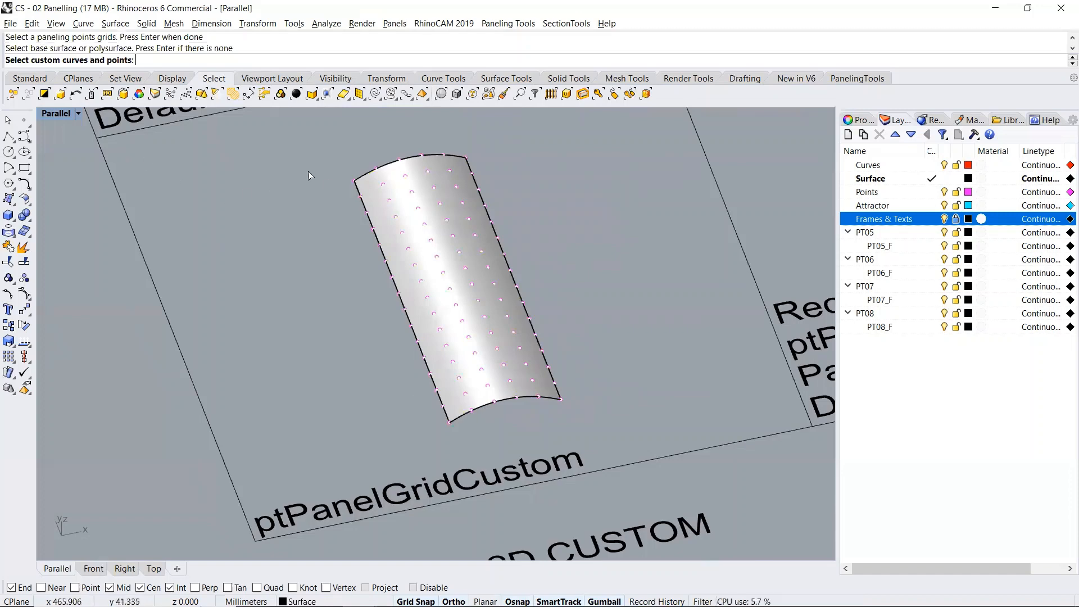
Choose the square and circle beside the PANELING 2D CUSTOM title as the custom pattern curves
{"action": "scroll", "coordinate": [337, 183], "scroll_direction": "down", "scroll_amount": 4}
{"action": "scroll", "coordinate": [325, 451], "scroll_direction": "up", "scroll_amount": 4}
{"action": "left_click", "coordinate": [327, 447]}
{"action": "left_click", "coordinate": [332, 439]}
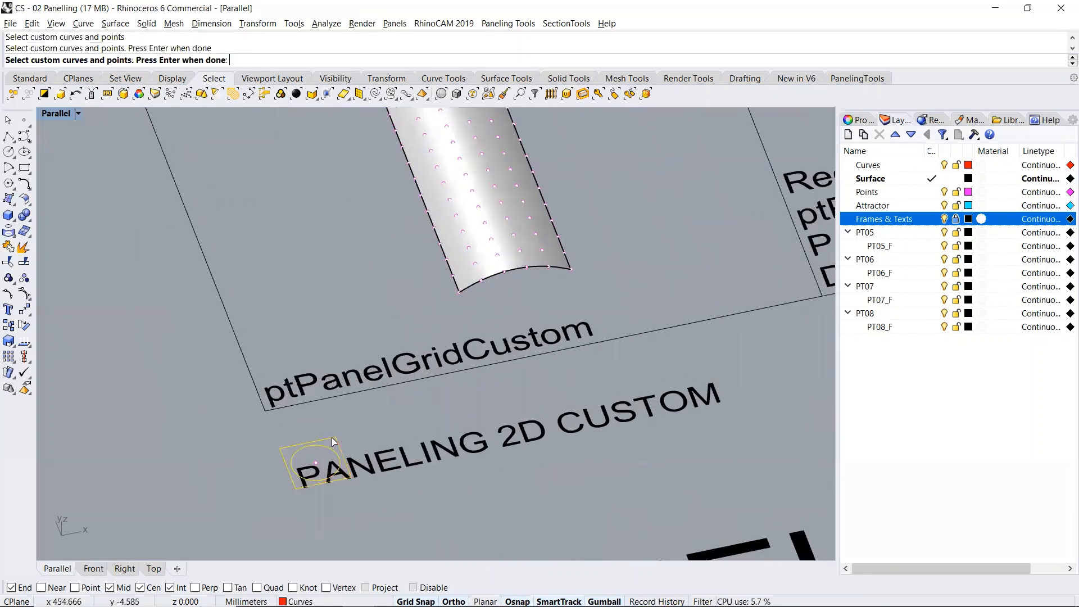
{"action": "key", "text": "Return"}
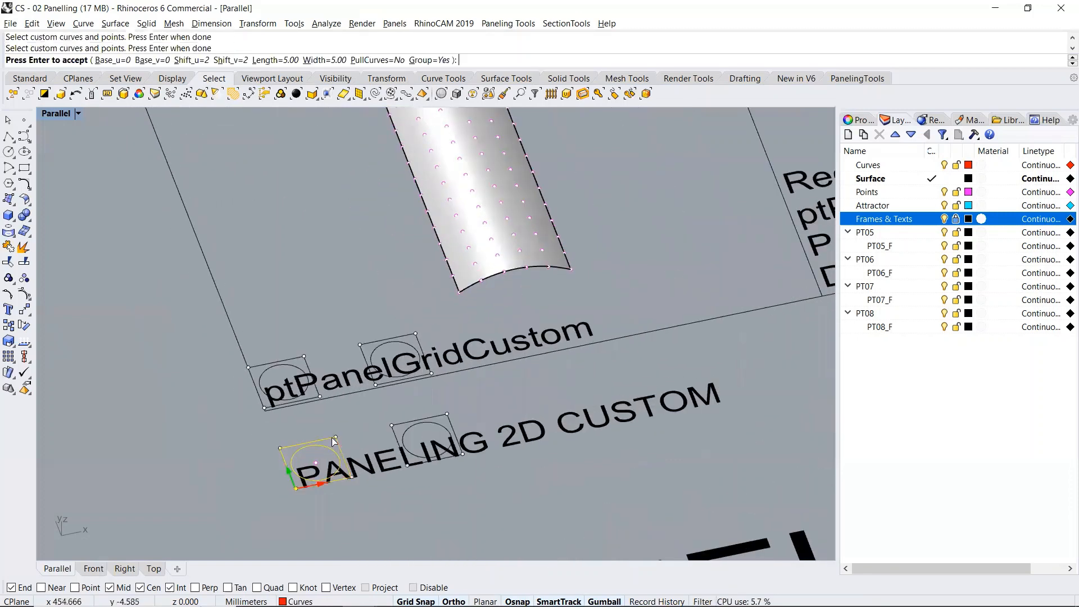
Set both Shift_u and Shift_v to 1 for the custom pattern
{"action": "left_click", "coordinate": [206, 61]}
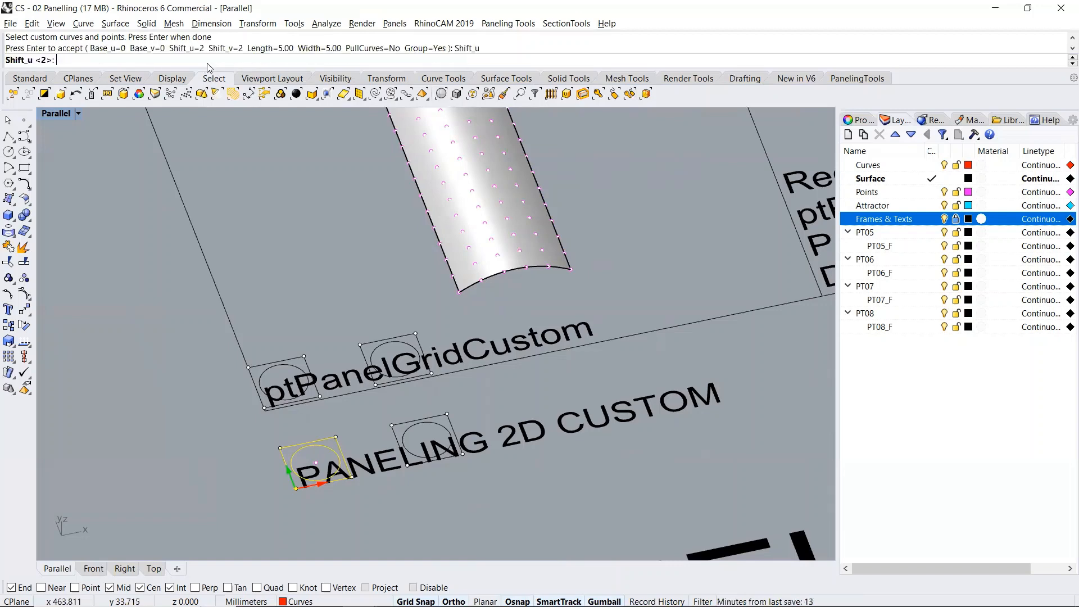
{"action": "type", "text": "1"}
{"action": "key", "text": "Return"}
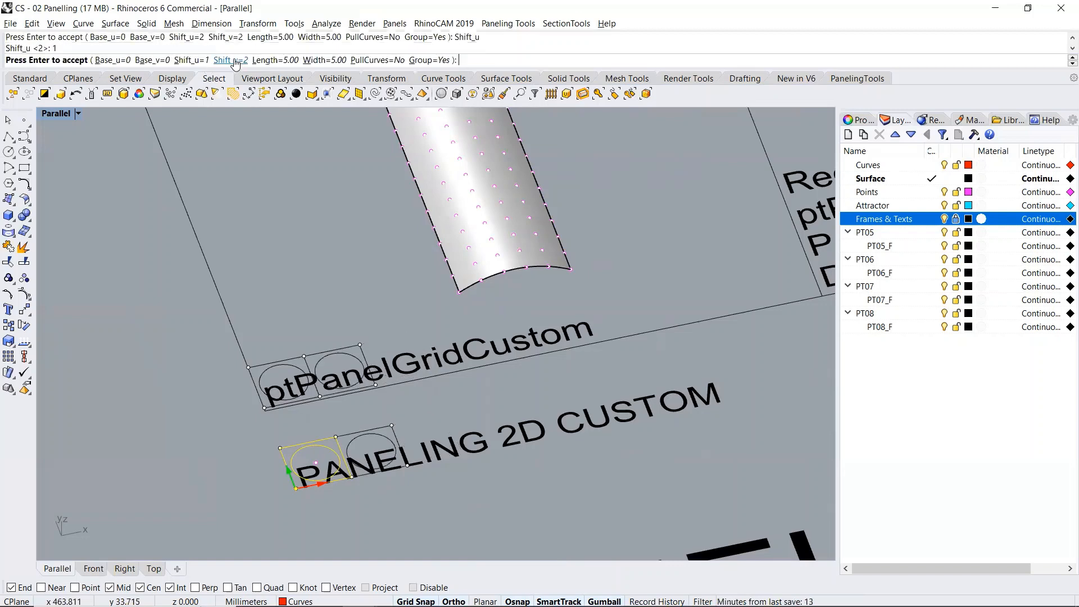
{"action": "left_click", "coordinate": [231, 60]}
{"action": "type", "text": "1"}
{"action": "key", "text": "Return"}
Set the pattern's Length and Width to 6 and generate the custom panels on the surface
{"action": "left_click", "coordinate": [274, 60]}
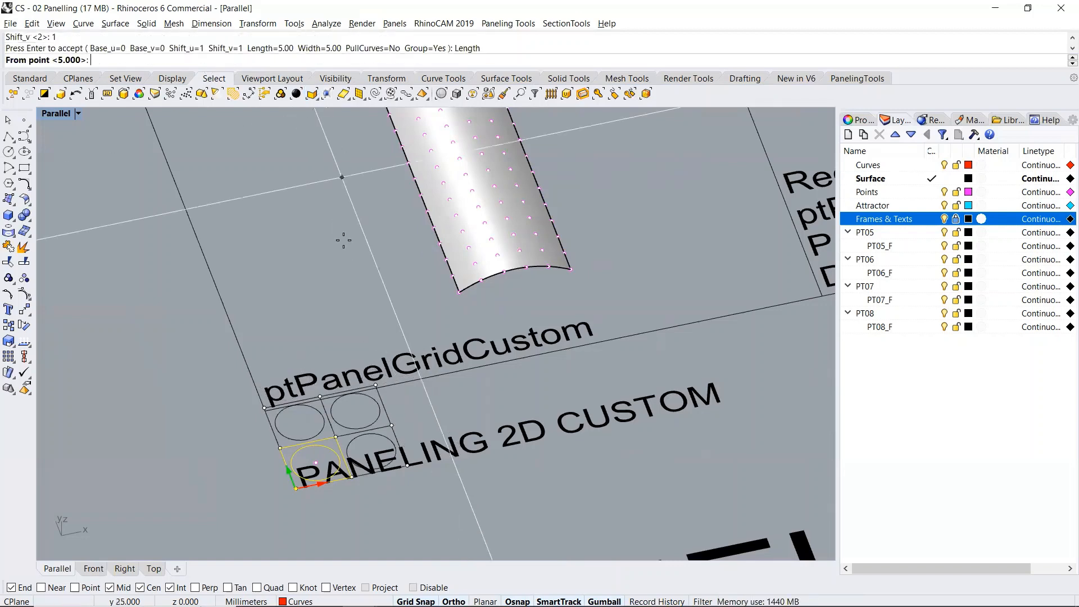
{"action": "type", "text": "6"}
{"action": "key", "text": "Return"}
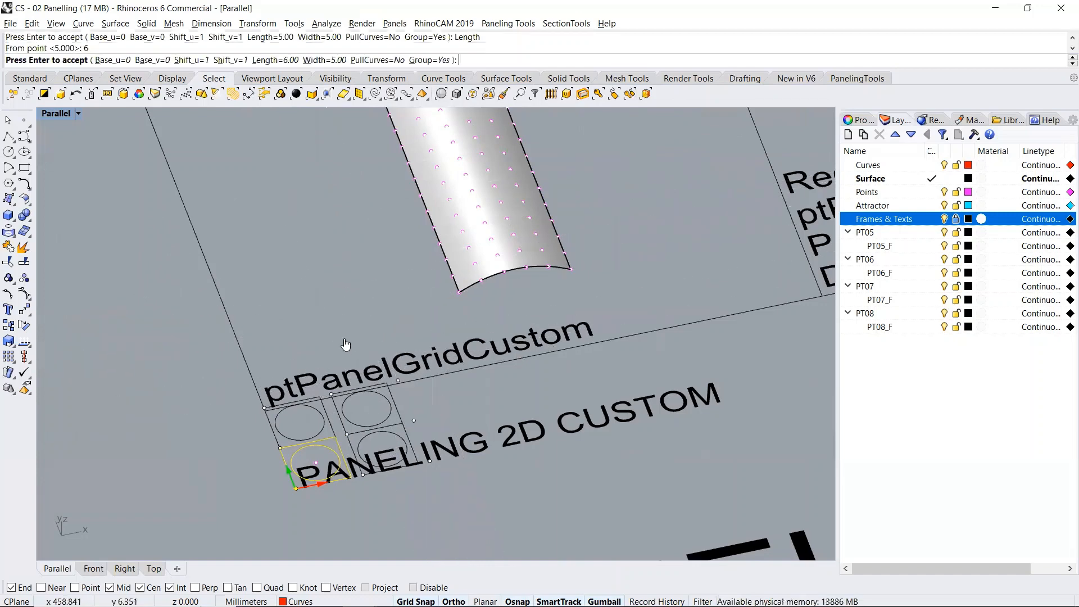
{"action": "left_click", "coordinate": [326, 60]}
{"action": "type", "text": "6"}
{"action": "key", "text": "Return"}
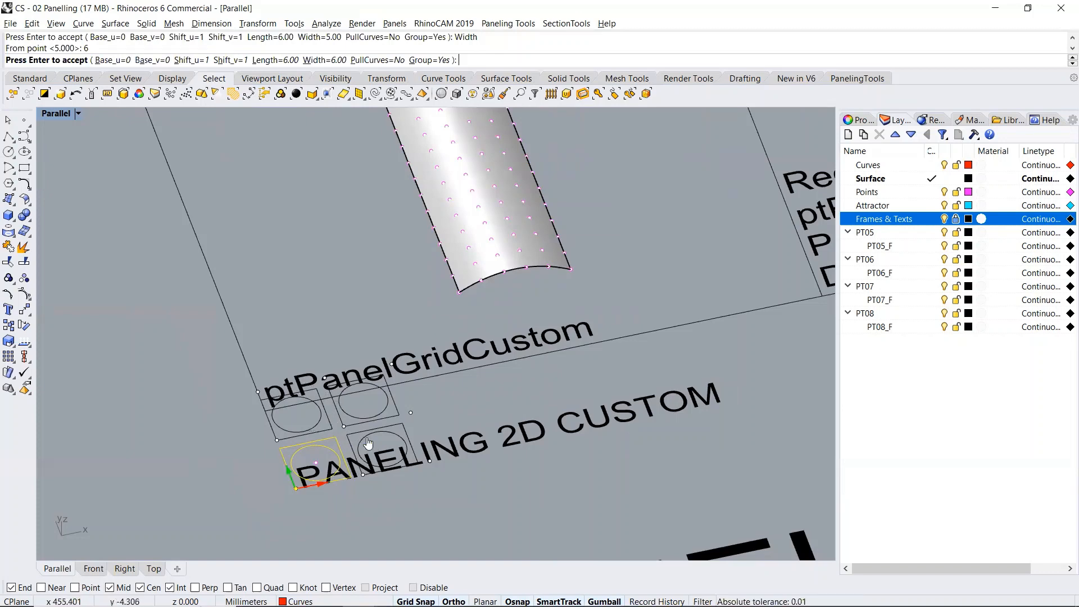
{"action": "scroll", "coordinate": [472, 453], "scroll_direction": "down", "scroll_amount": 6}
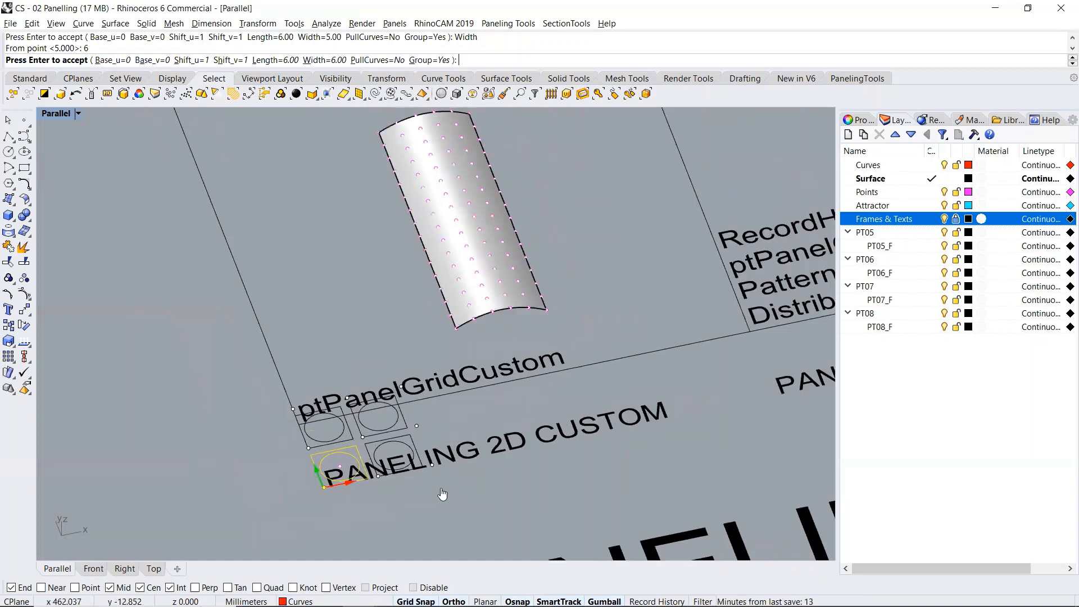
{"action": "key", "text": "Return"}
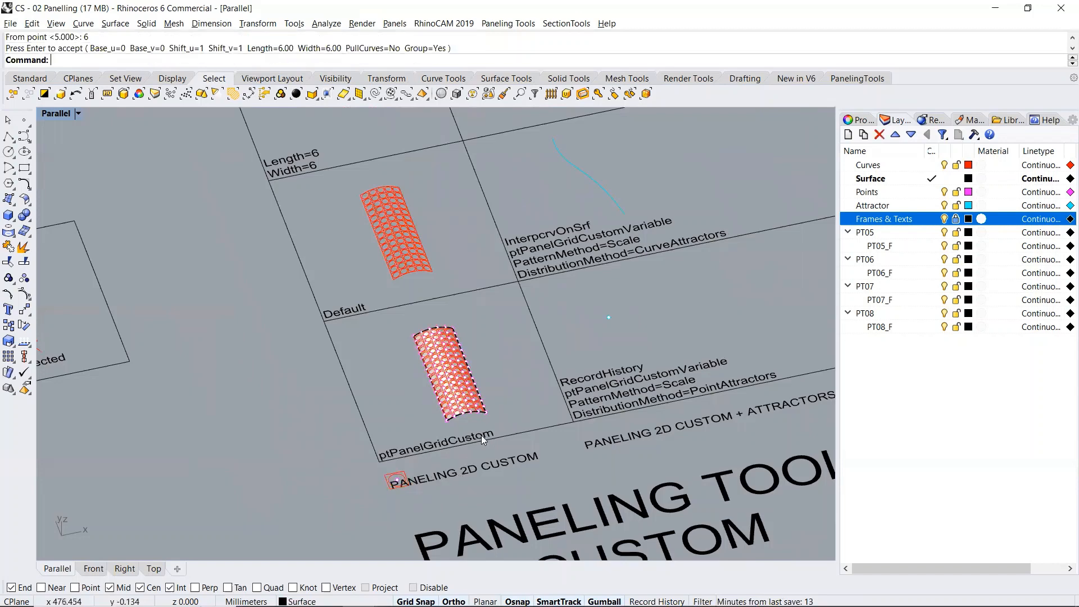
Select the newly generated panel curves, move them into the frame labelled Length=6, Width=6, and deselect them
{"action": "scroll", "coordinate": [482, 435], "scroll_direction": "up", "scroll_amount": 8}
{"action": "scroll", "coordinate": [480, 385], "scroll_direction": "up", "scroll_amount": 6}
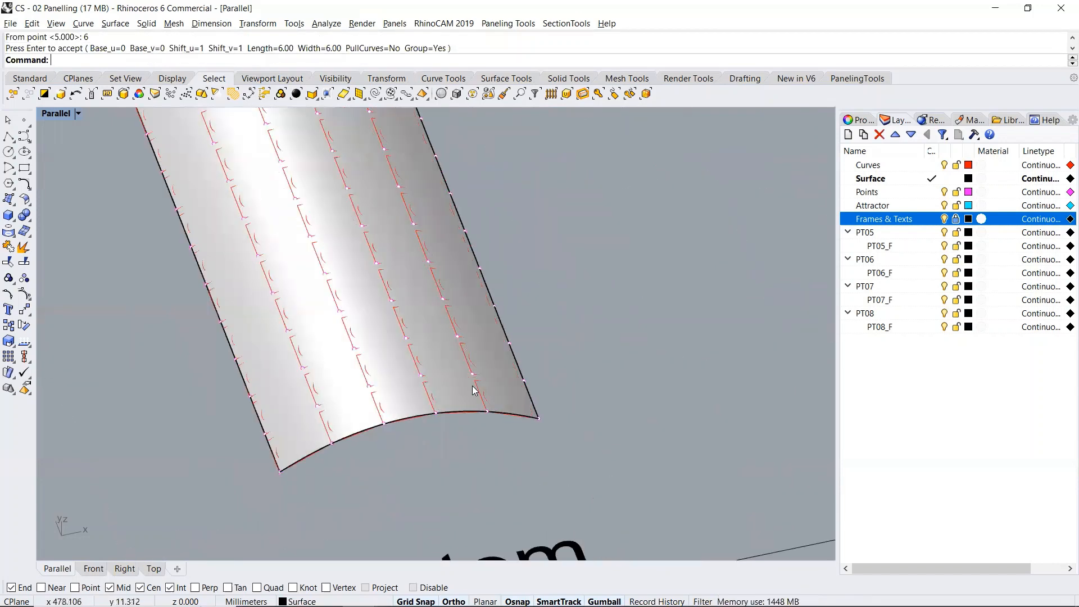
{"action": "left_click", "coordinate": [76, 93]}
{"action": "type", "text": "M"}
{"action": "key", "text": "Return"}
{"action": "scroll", "coordinate": [549, 405], "scroll_direction": "down", "scroll_amount": 5}
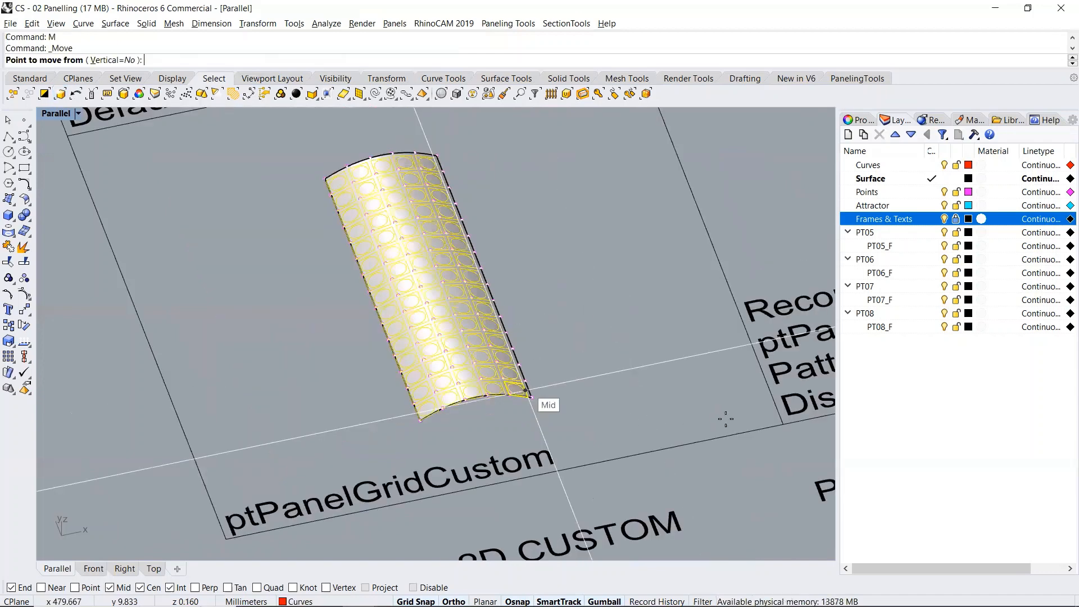
{"action": "left_click", "coordinate": [737, 430]}
{"action": "scroll", "coordinate": [676, 436], "scroll_direction": "down", "scroll_amount": 3}
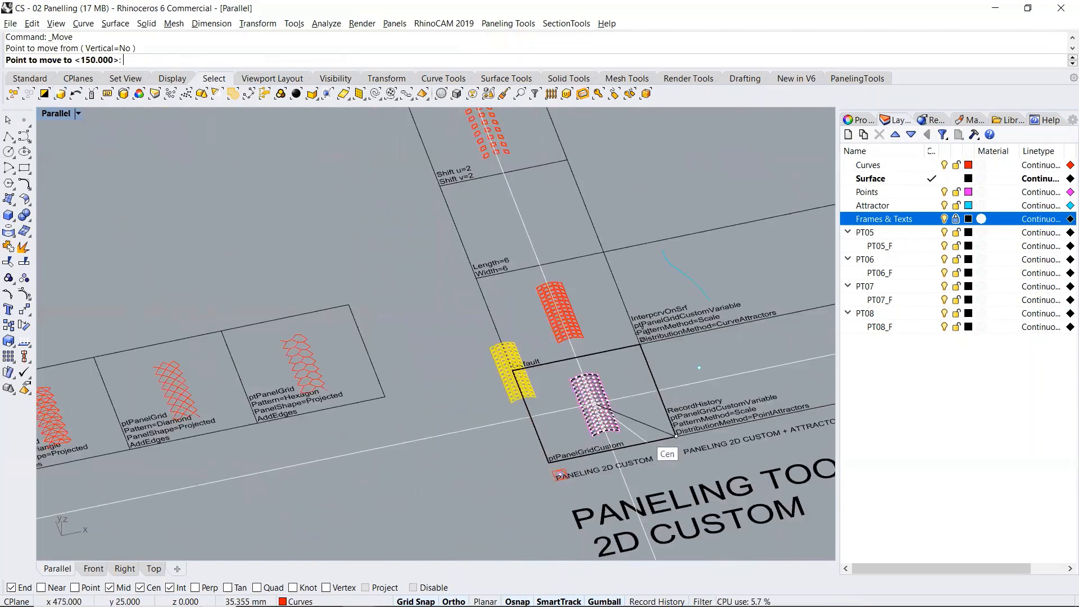
{"action": "left_click", "coordinate": [605, 251]}
{"action": "scroll", "coordinate": [531, 220], "scroll_direction": "up", "scroll_amount": 4}
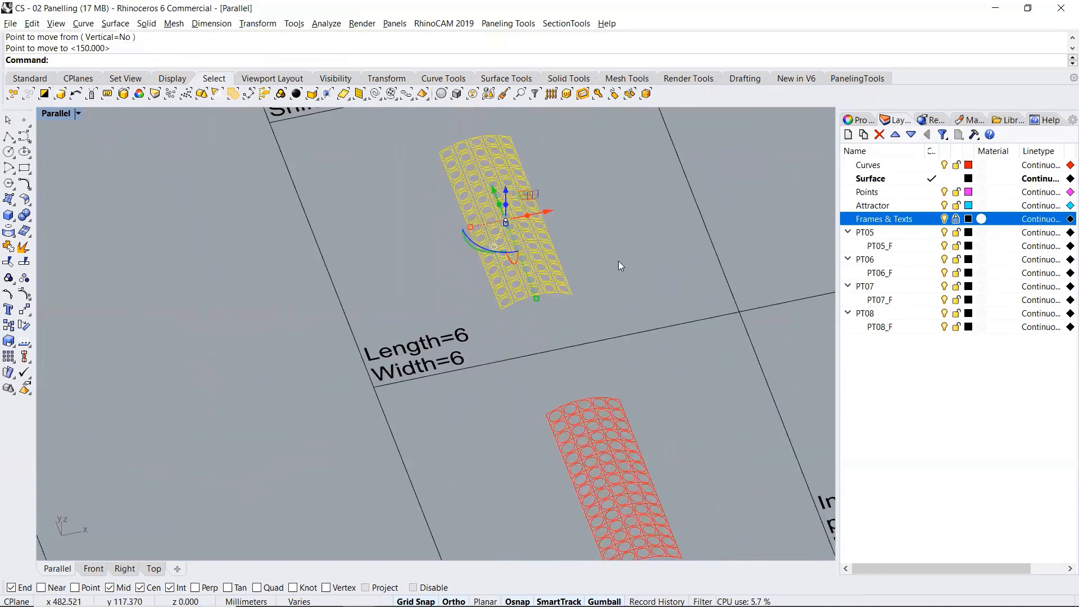
{"action": "left_click", "coordinate": [618, 266]}
Examine the spacing between the panels in the Length=6, Width=6 frame and look over the point and curve attractor frames
{"action": "scroll", "coordinate": [514, 278], "scroll_direction": "up", "scroll_amount": 5}
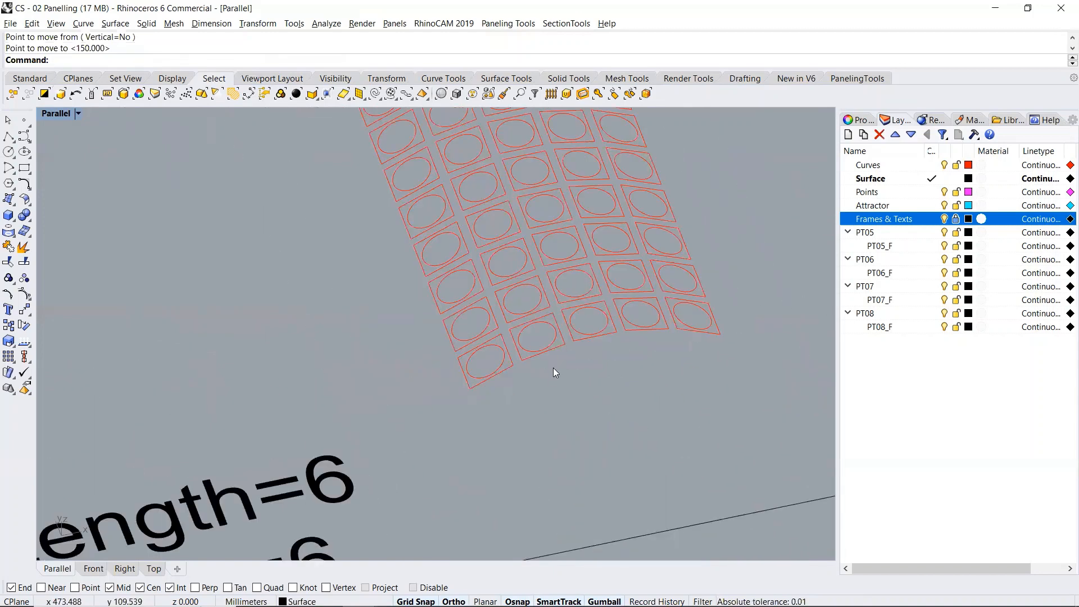
{"action": "scroll", "coordinate": [554, 376], "scroll_direction": "down", "scroll_amount": 3}
{"action": "scroll", "coordinate": [506, 231], "scroll_direction": "up", "scroll_amount": 2}
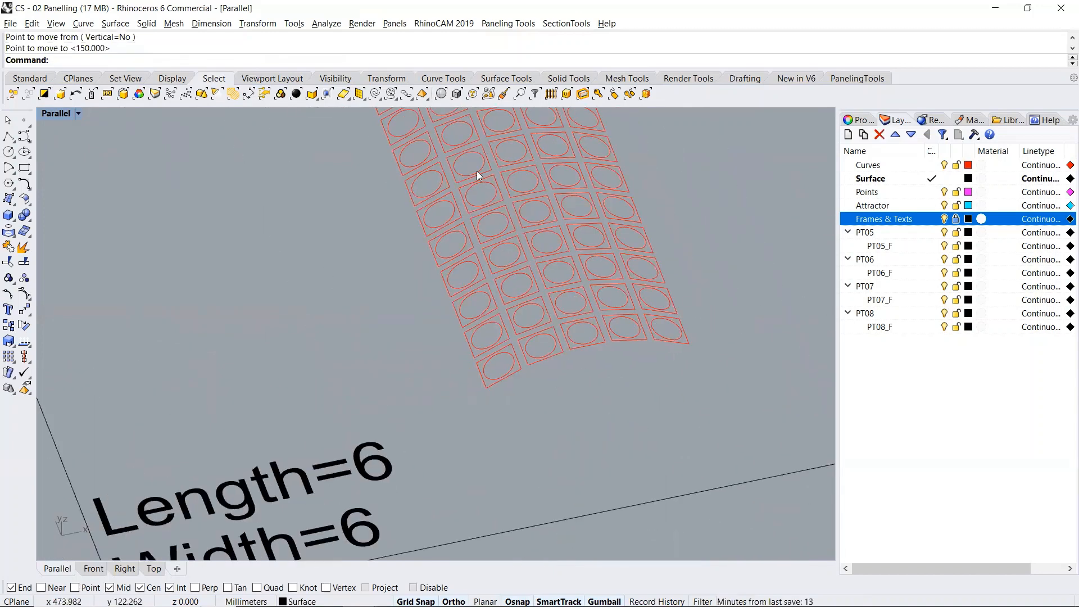
{"action": "scroll", "coordinate": [430, 259], "scroll_direction": "down", "scroll_amount": 5}
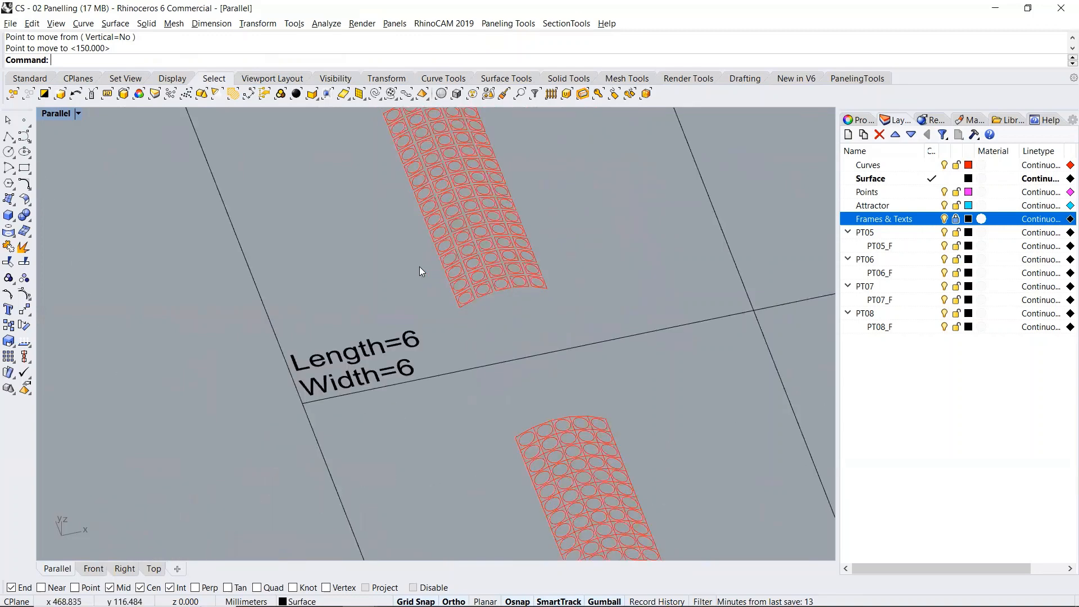
{"action": "scroll", "coordinate": [419, 266], "scroll_direction": "down", "scroll_amount": 5}
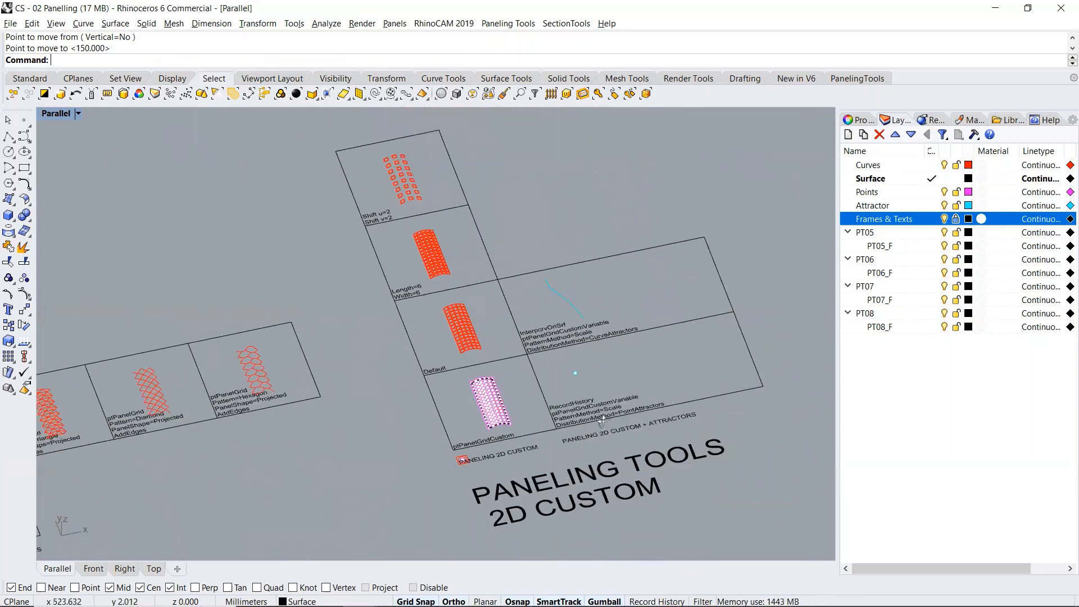
{"action": "scroll", "coordinate": [603, 422], "scroll_direction": "up", "scroll_amount": 3}
{"action": "scroll", "coordinate": [579, 433], "scroll_direction": "up", "scroll_amount": 2}
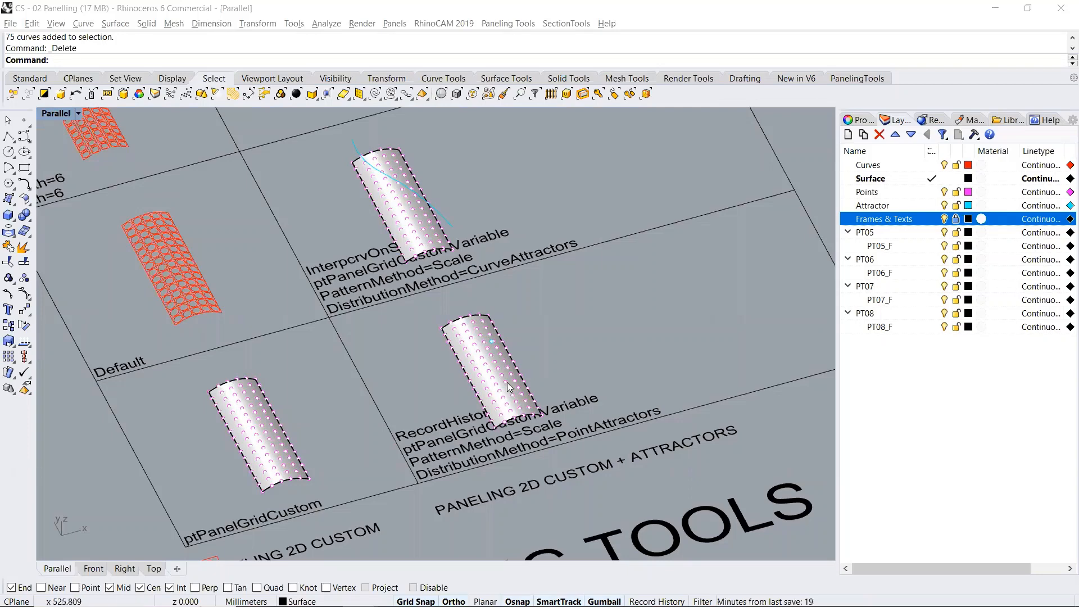
{"action": "scroll", "coordinate": [508, 356], "scroll_direction": "up", "scroll_amount": 2}
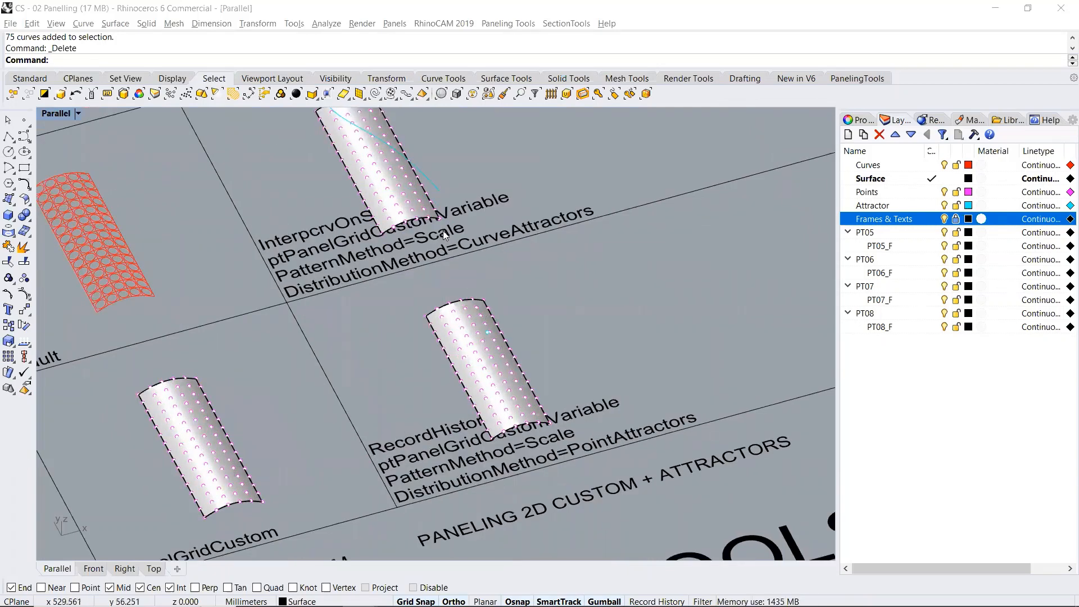
{"action": "scroll", "coordinate": [455, 256], "scroll_direction": "down", "scroll_amount": 1}
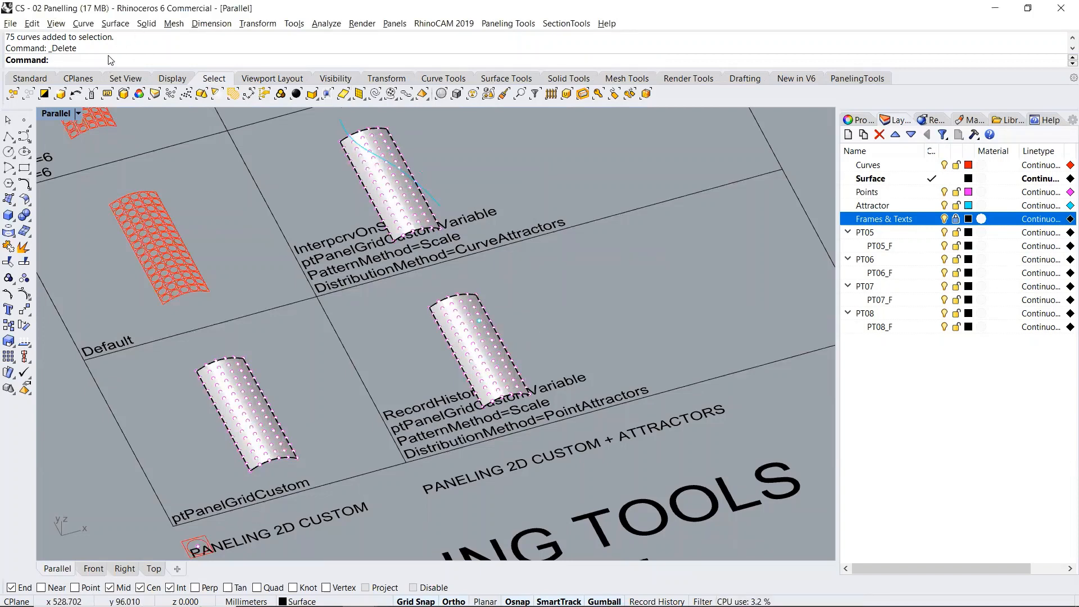
Run ptPanelGridCustomVariable on the point grid in the PointAttractors frame, using that frame's curved surface as the base
{"action": "type", "text": "ptG"}
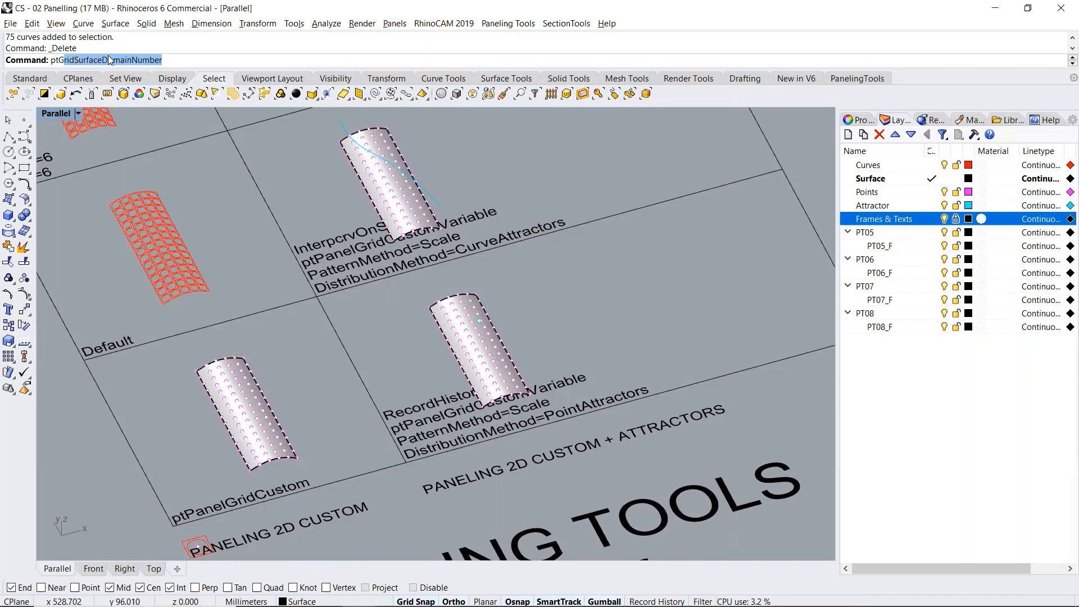
{"action": "key", "text": "BackSpace"}
{"action": "key", "text": "BackSpace"}
{"action": "type", "text": "Panel3DCustomVariable"}
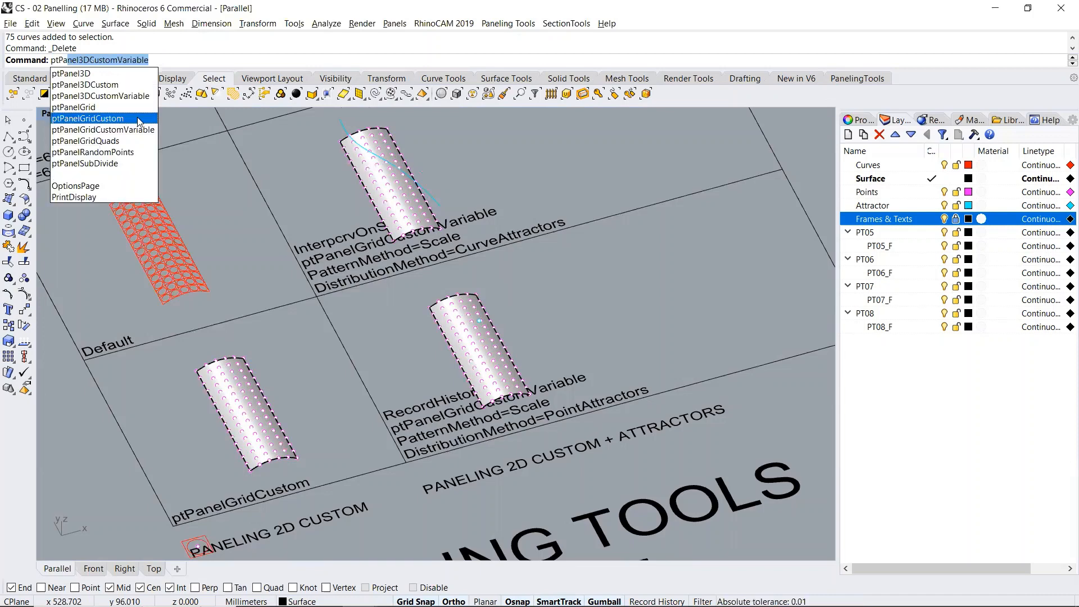
{"action": "left_click", "coordinate": [132, 130]}
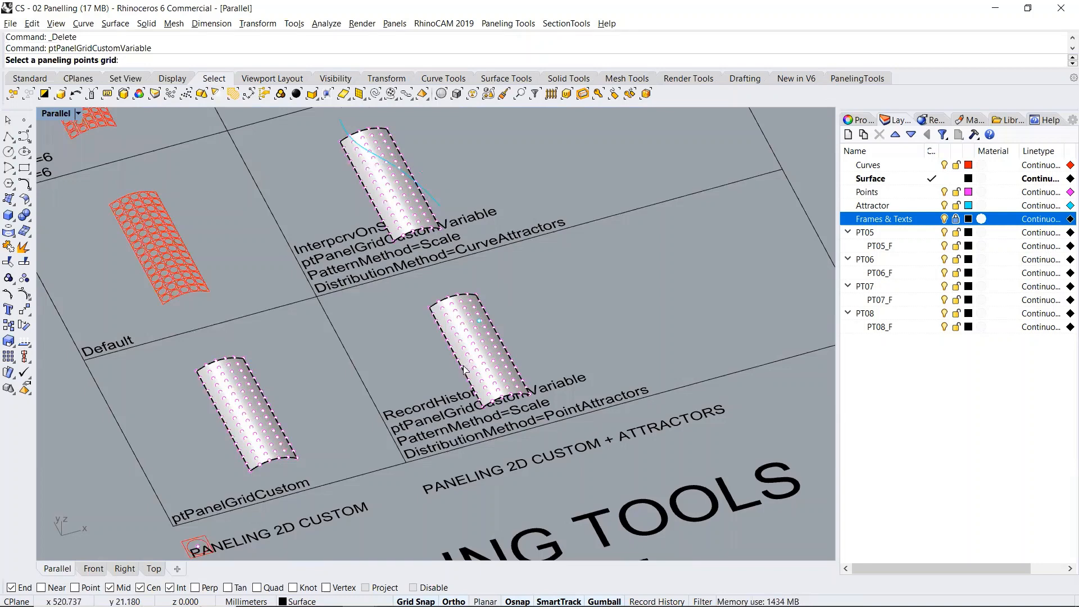
{"action": "scroll", "coordinate": [481, 385], "scroll_direction": "up", "scroll_amount": 1}
{"action": "scroll", "coordinate": [488, 397], "scroll_direction": "up", "scroll_amount": 1}
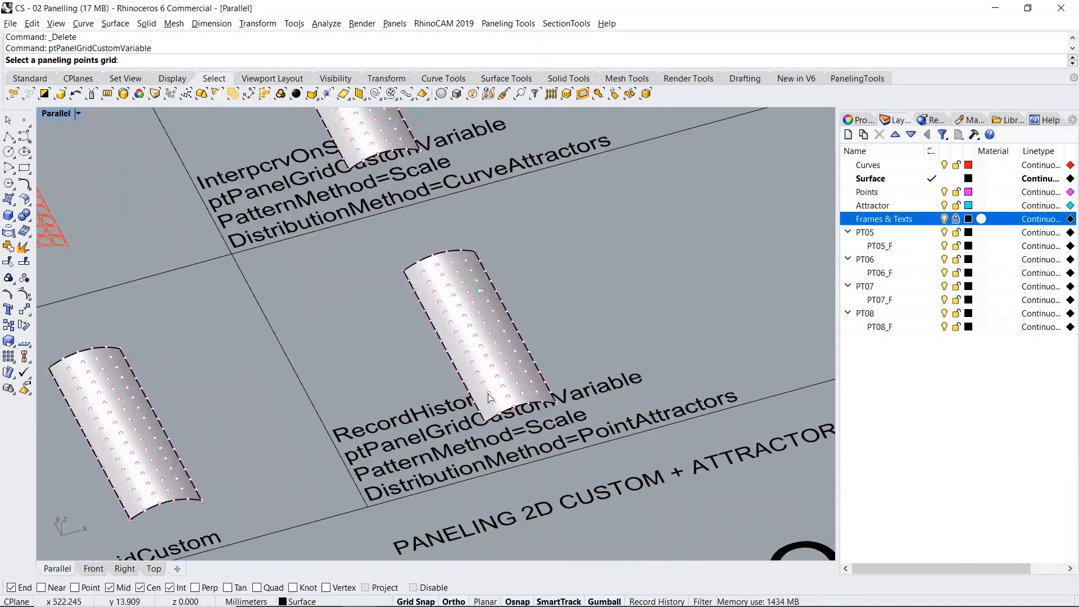
{"action": "left_click", "coordinate": [499, 405]}
{"action": "key", "text": "Return"}
{"action": "left_click", "coordinate": [504, 414]}
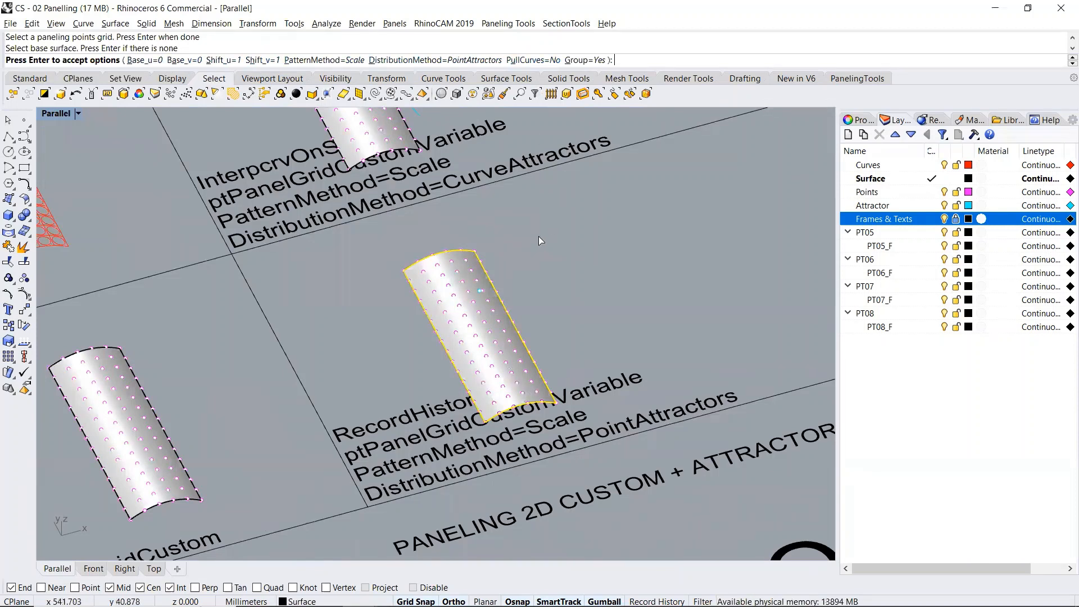
Accept PatternMethod=Scale with DistributionMethod=PointAttractors and pick the cyan point on the surface as the attractor
{"action": "key", "text": "Return"}
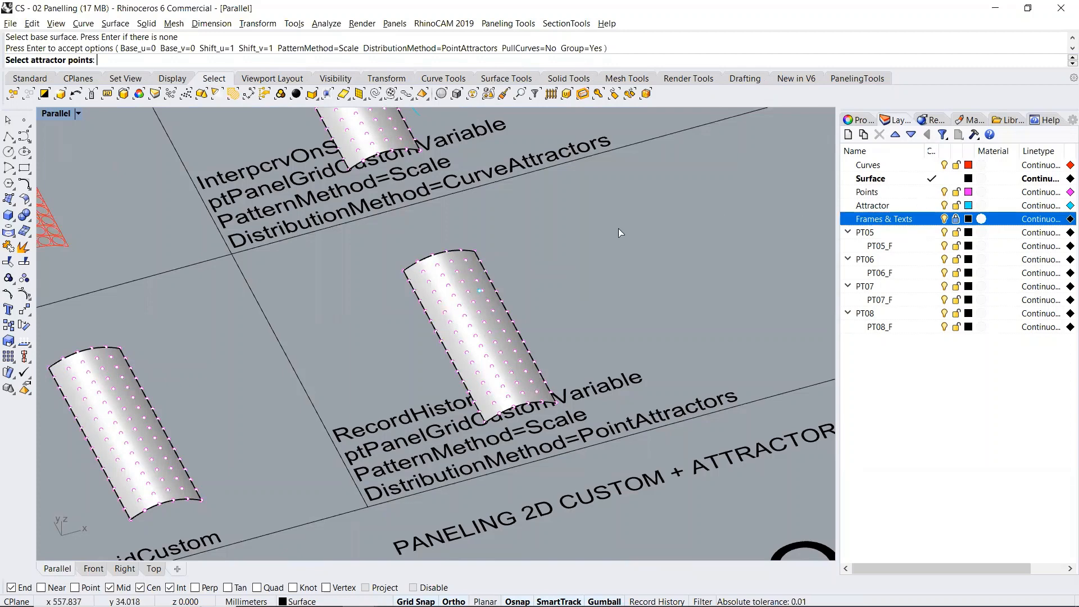
{"action": "left_click", "coordinate": [480, 290]}
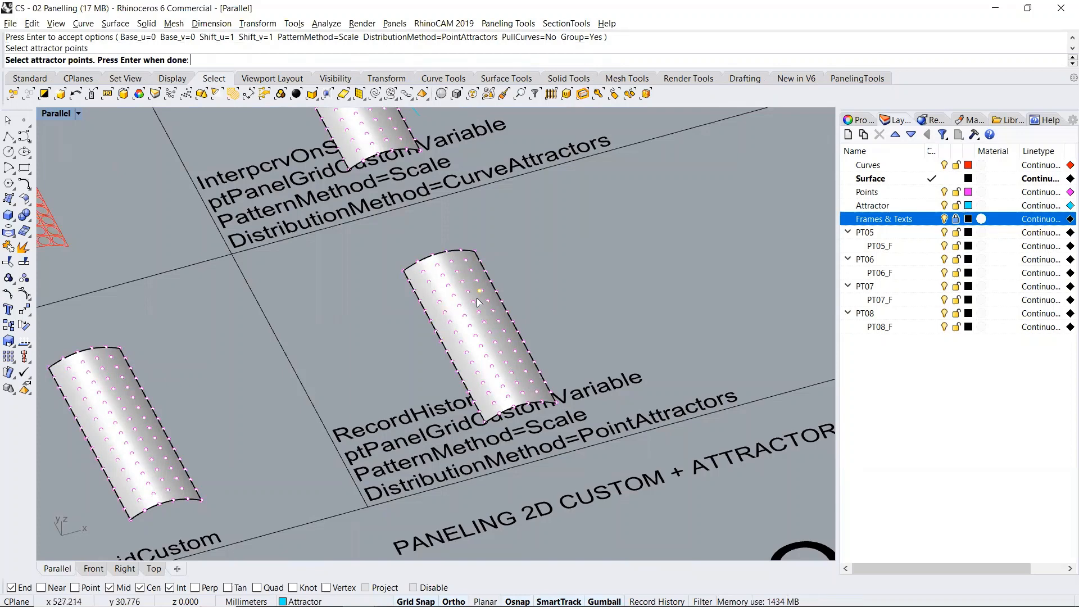
{"action": "key", "text": "Return"}
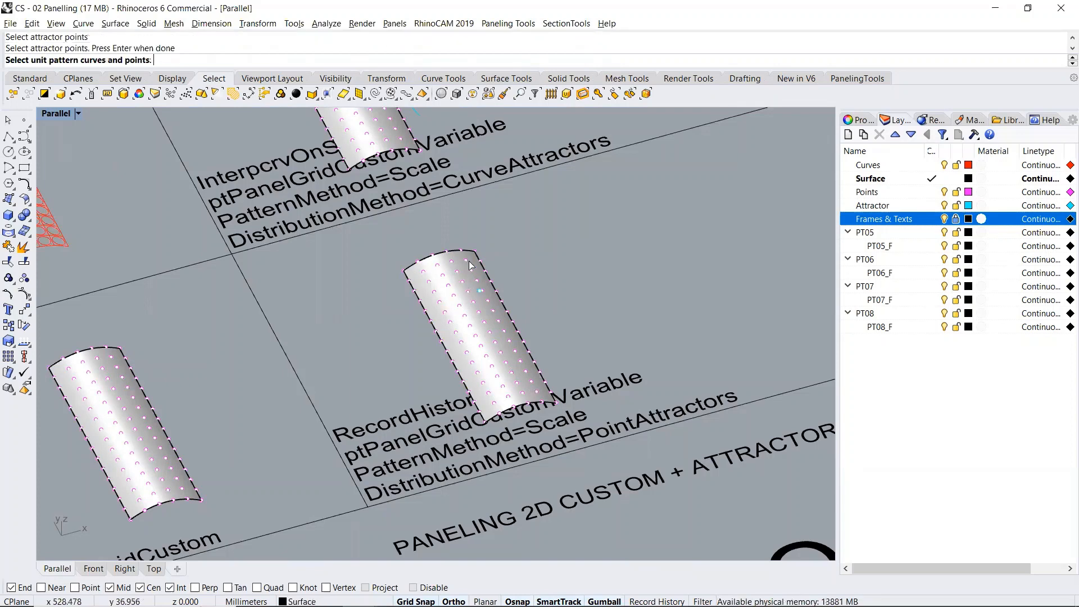
Choose the red pattern geometry beside the PANELING 2D CUSTOM title as the unit pattern for the variable paneling
{"action": "scroll", "coordinate": [471, 266], "scroll_direction": "down", "scroll_amount": 2}
{"action": "scroll", "coordinate": [458, 267], "scroll_direction": "down", "scroll_amount": 2}
{"action": "scroll", "coordinate": [419, 389], "scroll_direction": "down", "scroll_amount": 2}
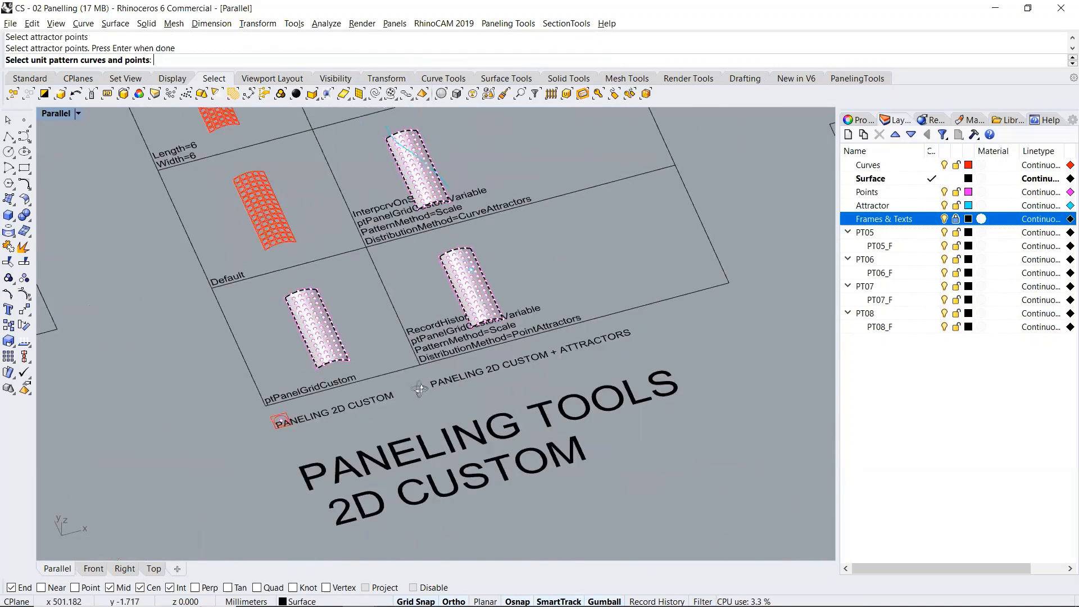
{"action": "scroll", "coordinate": [289, 425], "scroll_direction": "up", "scroll_amount": 3}
{"action": "scroll", "coordinate": [270, 417], "scroll_direction": "up", "scroll_amount": 1}
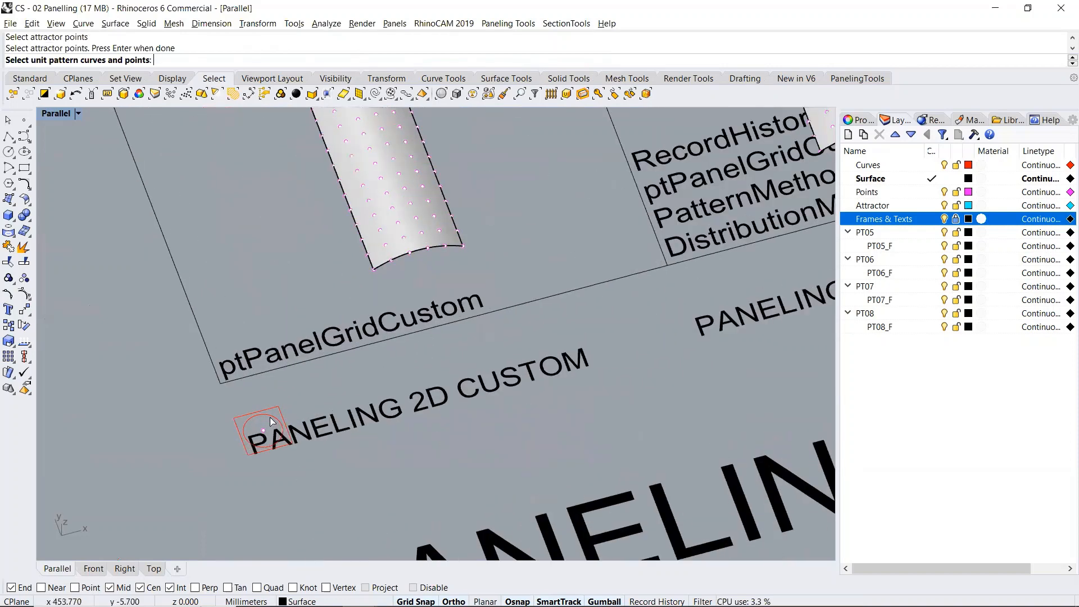
{"action": "left_click", "coordinate": [270, 417]}
{"action": "key", "text": "Return"}
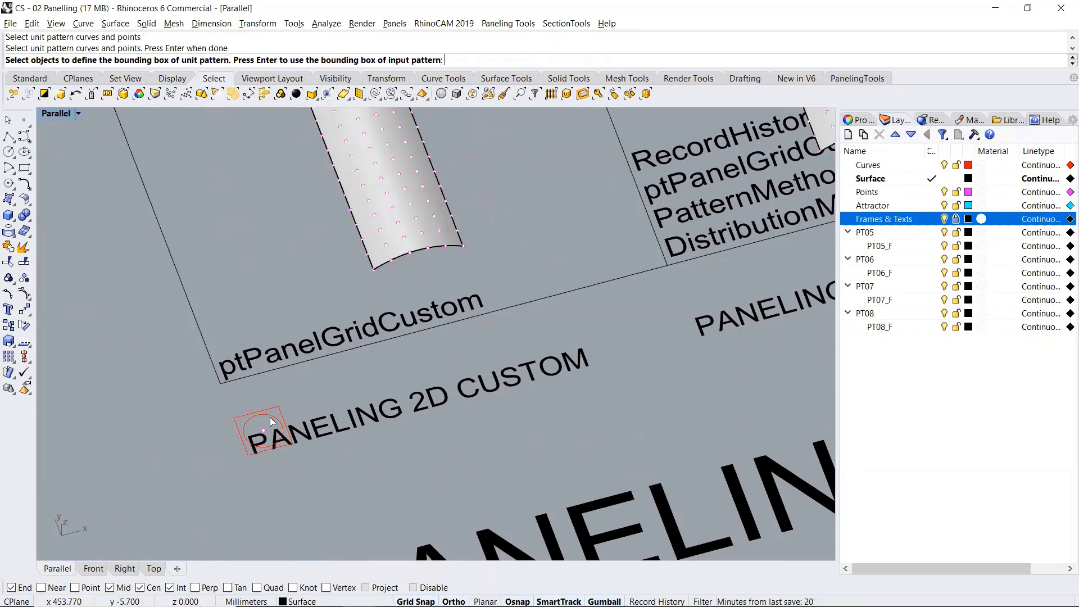
Use the pattern's own bounding box, its centre point as origin, and scale factors from 0.125 minimum to 0.9 maximum to generate the panels
{"action": "key", "text": "Return"}
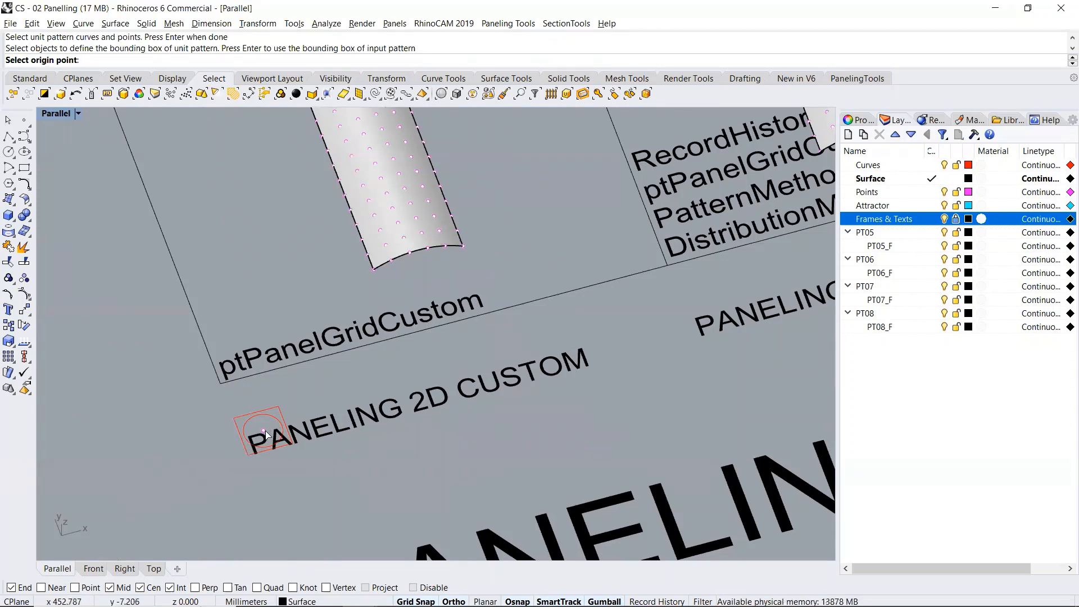
{"action": "left_click", "coordinate": [264, 431]}
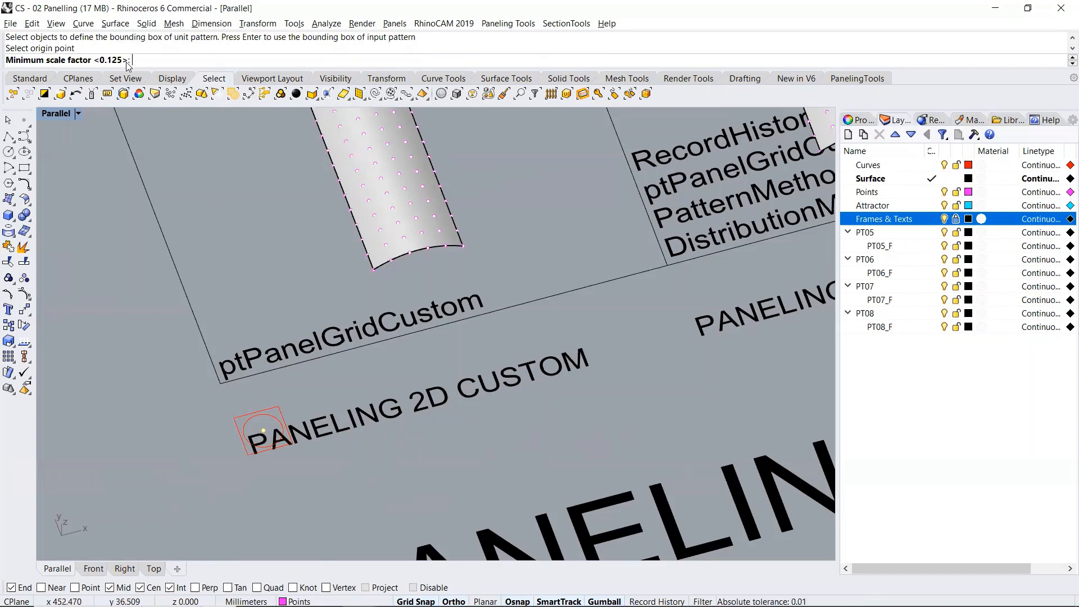
{"action": "key", "text": "Return"}
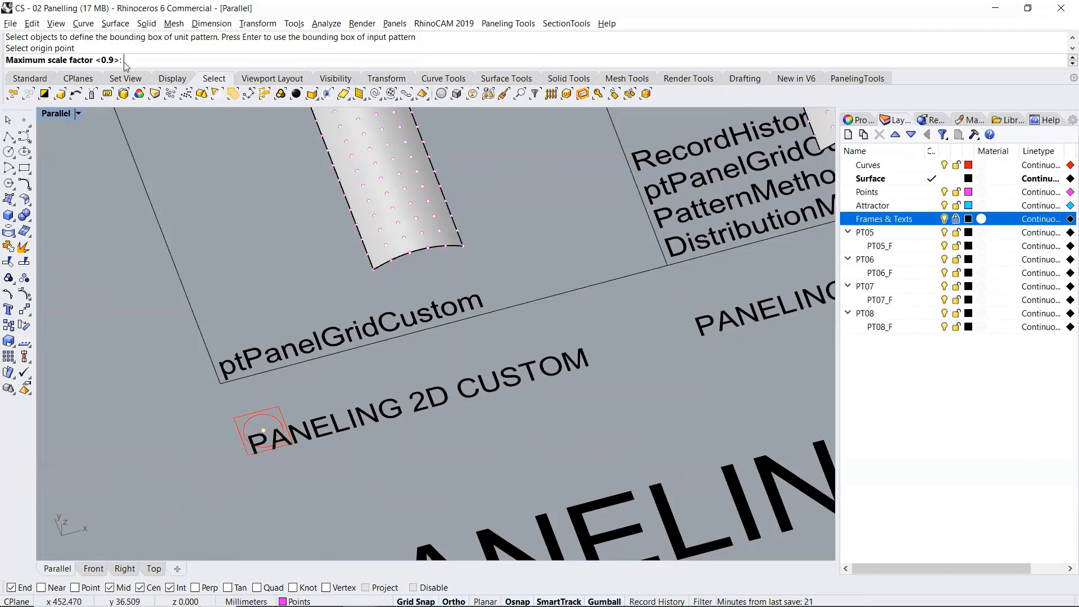
{"action": "key", "text": "Return"}
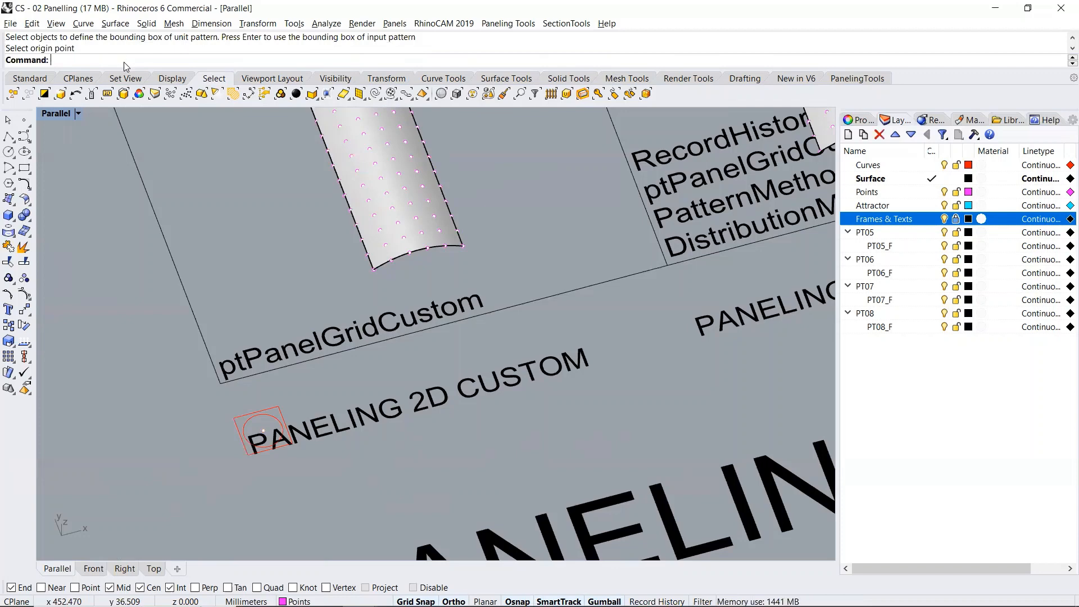
Hide the curved base surface in the PointAttractors frame, leaving the paneling curves and grid points shown
{"action": "scroll", "coordinate": [278, 353], "scroll_direction": "down", "scroll_amount": 2}
{"action": "scroll", "coordinate": [278, 353], "scroll_direction": "down", "scroll_amount": 2}
{"action": "scroll", "coordinate": [515, 192], "scroll_direction": "up", "scroll_amount": 2}
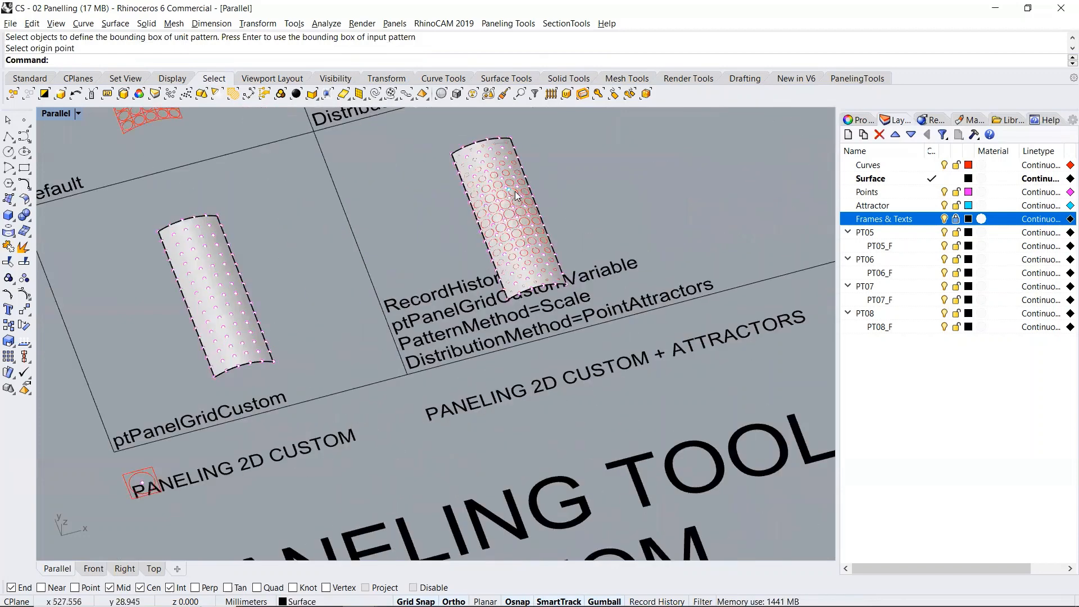
{"action": "scroll", "coordinate": [539, 194], "scroll_direction": "up", "scroll_amount": 5}
{"action": "scroll", "coordinate": [542, 195], "scroll_direction": "down", "scroll_amount": 1}
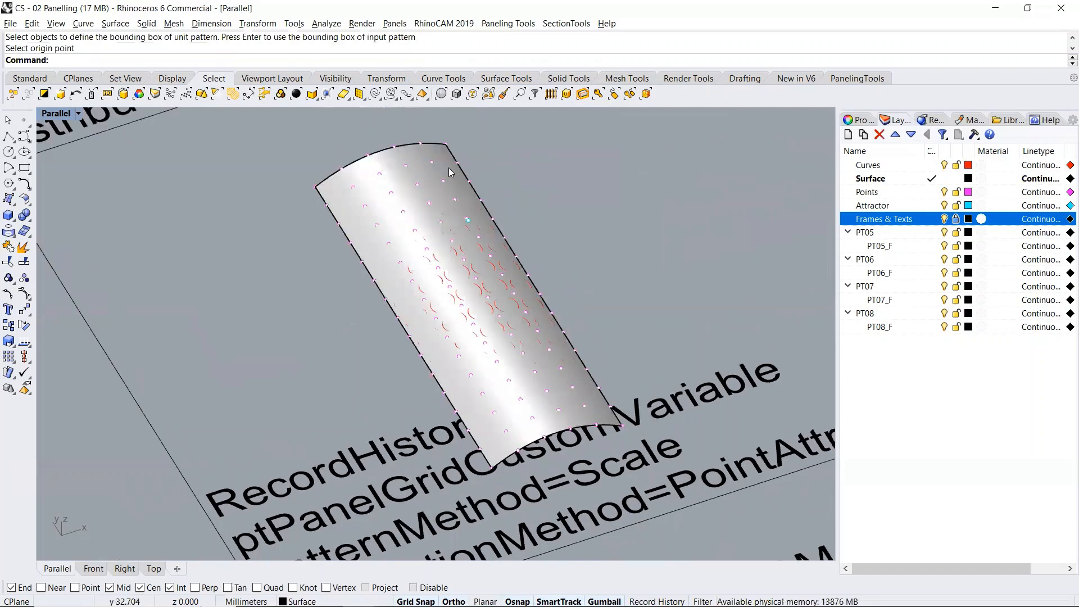
{"action": "left_click", "coordinate": [448, 168]}
{"action": "left_click", "coordinate": [449, 160]}
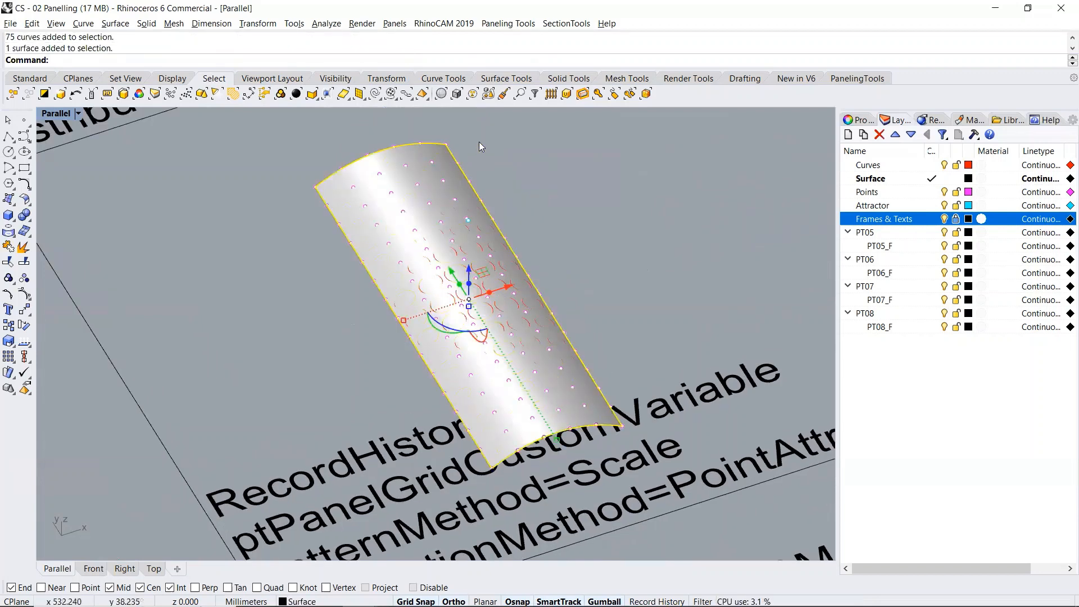
{"action": "type", "text": "hide"}
{"action": "key", "text": "Return"}
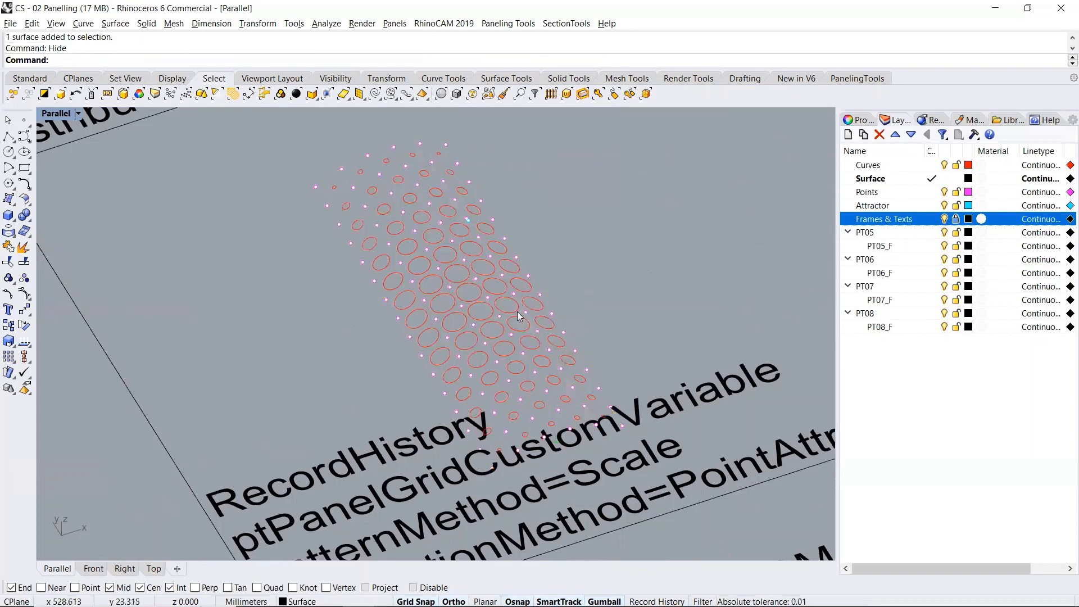
Examine how the circles scale around the point attractor and look over the surface and curve in the CurveAttractors frame
{"action": "right_click_drag", "start_coordinate": [489, 234], "coordinate": [509, 401]}
{"action": "scroll", "coordinate": [510, 400], "scroll_direction": "down", "scroll_amount": 10}
{"action": "scroll", "coordinate": [541, 325], "scroll_direction": "up", "scroll_amount": 6}
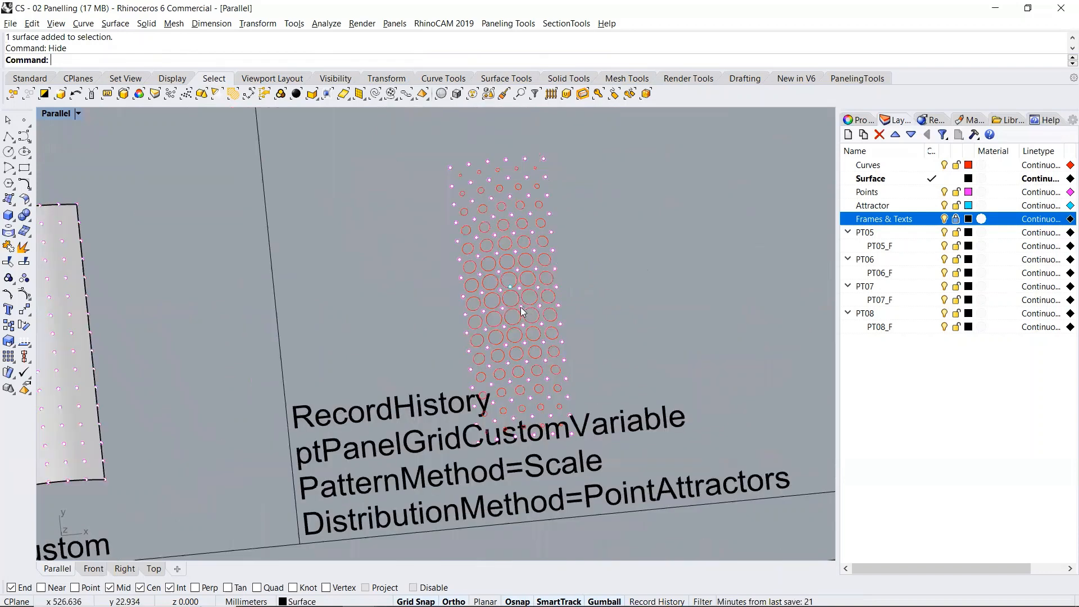
{"action": "scroll", "coordinate": [510, 287], "scroll_direction": "up", "scroll_amount": 2}
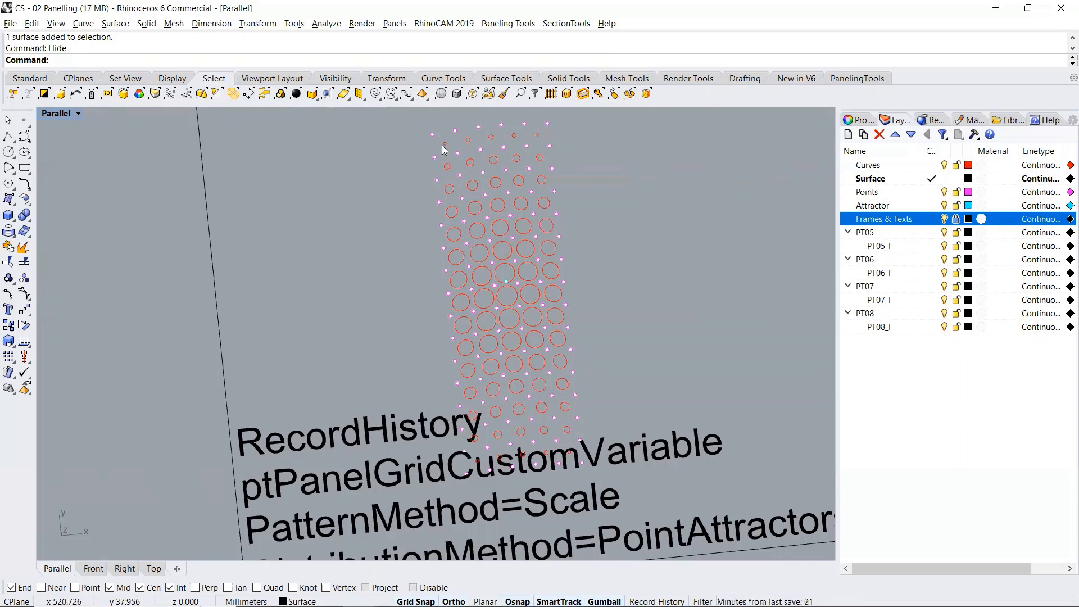
{"action": "scroll", "coordinate": [527, 377], "scroll_direction": "down", "scroll_amount": 5}
{"action": "scroll", "coordinate": [529, 365], "scroll_direction": "down", "scroll_amount": 6}
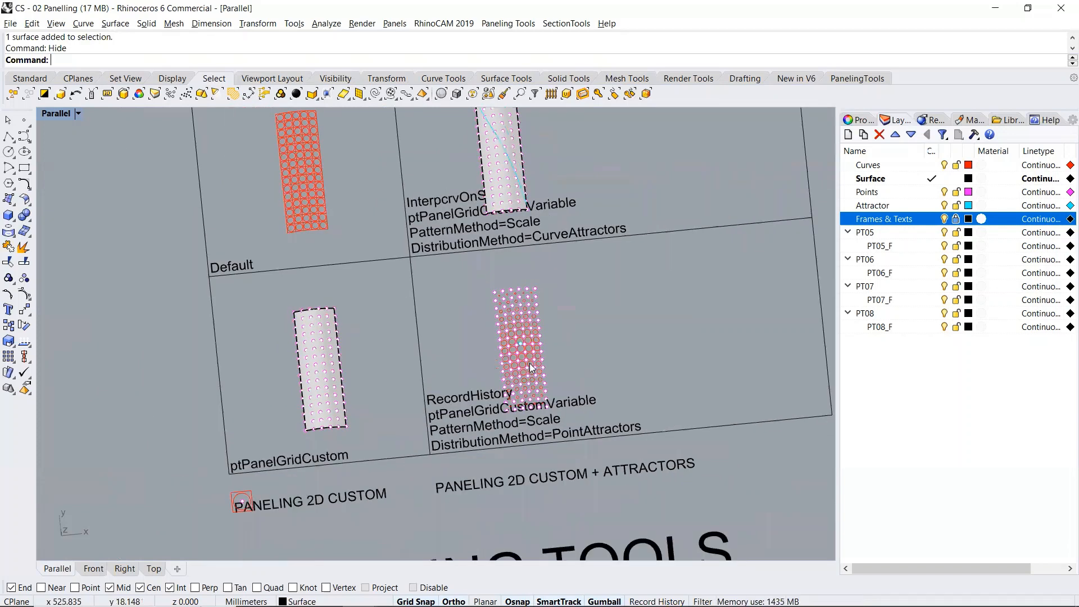
{"action": "right_click_drag", "start_coordinate": [514, 276], "coordinate": [535, 265]}
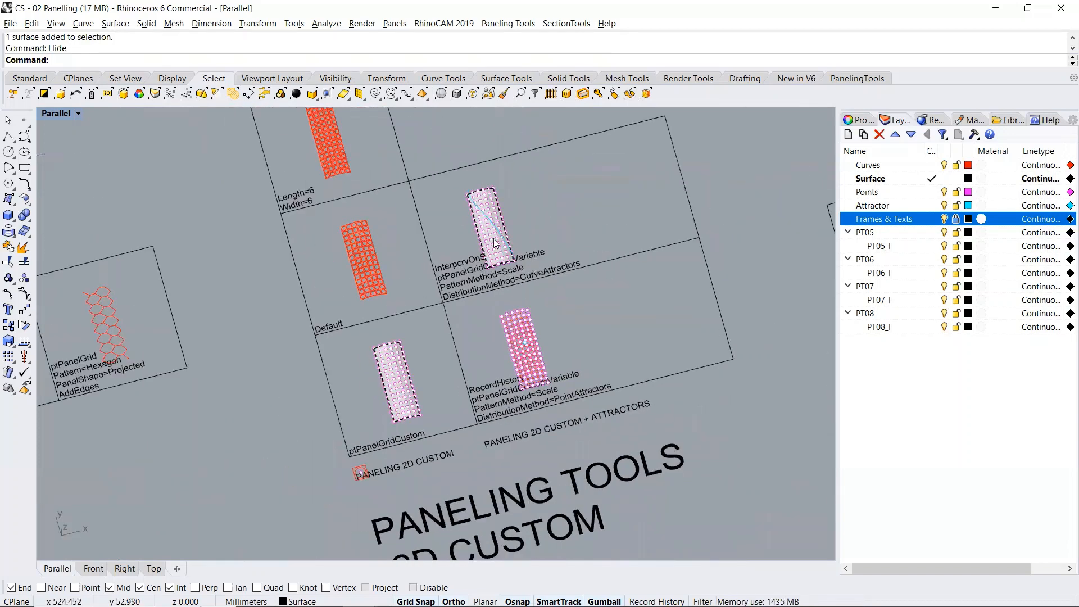
{"action": "scroll", "coordinate": [493, 245], "scroll_direction": "up", "scroll_amount": 6}
{"action": "scroll", "coordinate": [526, 316], "scroll_direction": "down", "scroll_amount": 6}
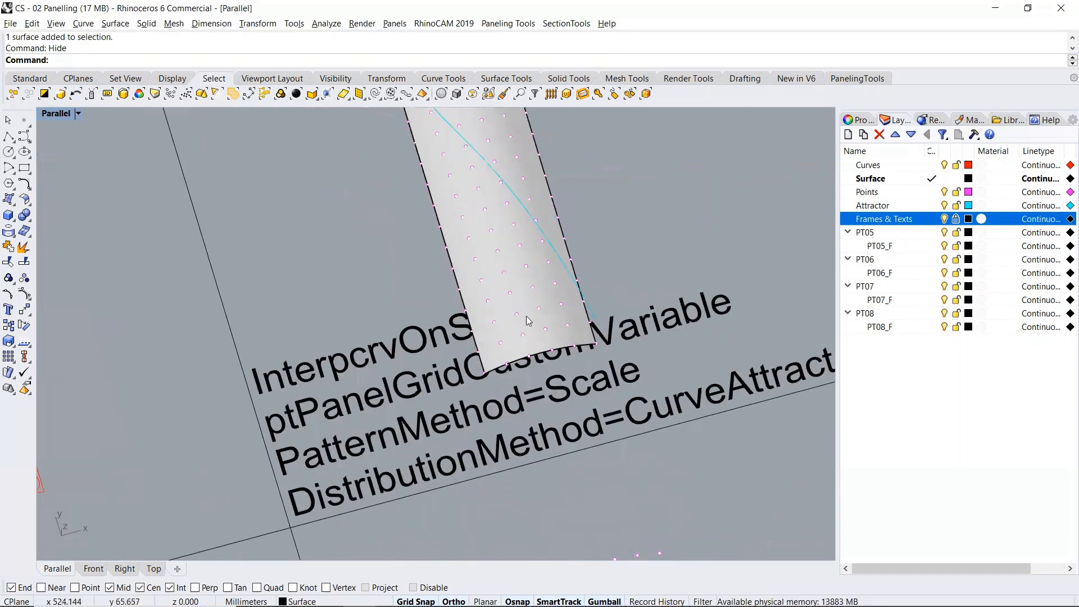
{"action": "right_click_drag", "start_coordinate": [542, 354], "coordinate": [540, 331]}
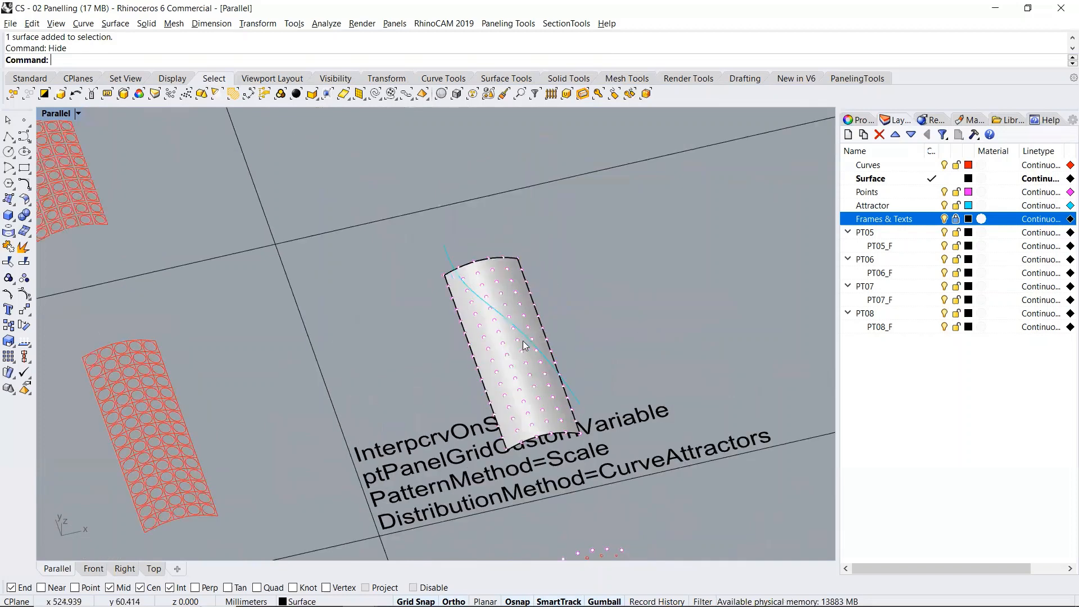
Draw an InterpCrvOnSrf curve diagonally across the CurveAttractors surface, between opposite corners through two intermediate points
{"action": "left_click", "coordinate": [526, 334]}
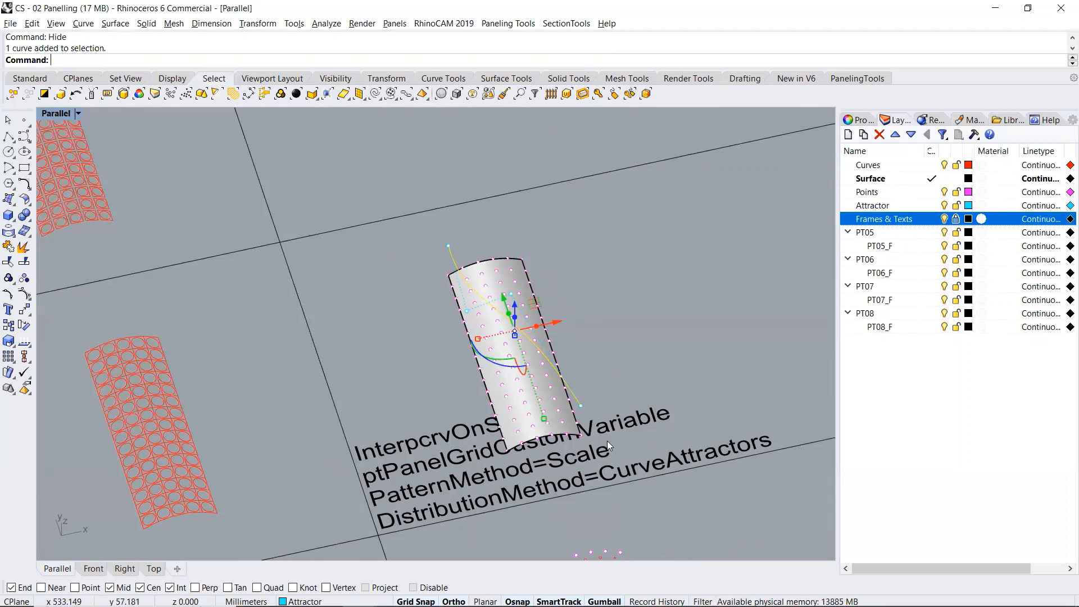
{"action": "type", "text": "InterpCrvOnSrf"}
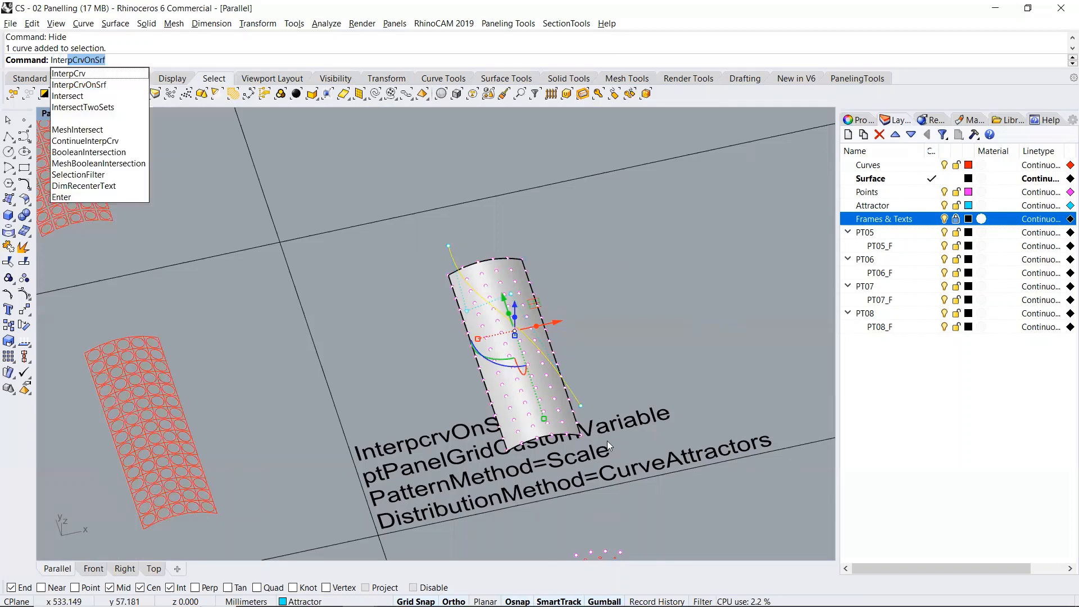
{"action": "key", "text": "Return"}
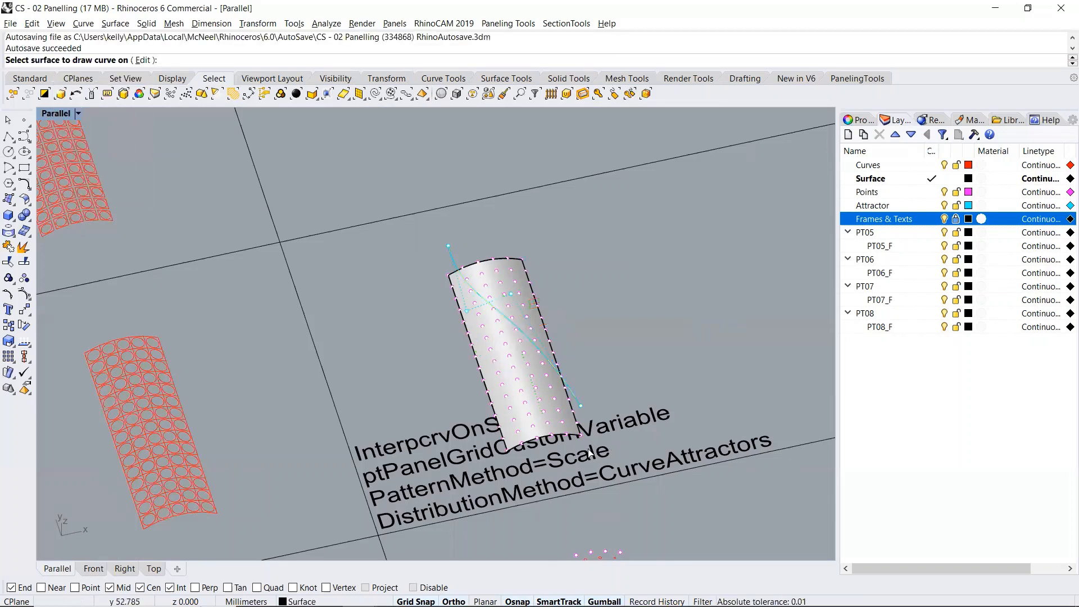
{"action": "left_click", "coordinate": [576, 438]}
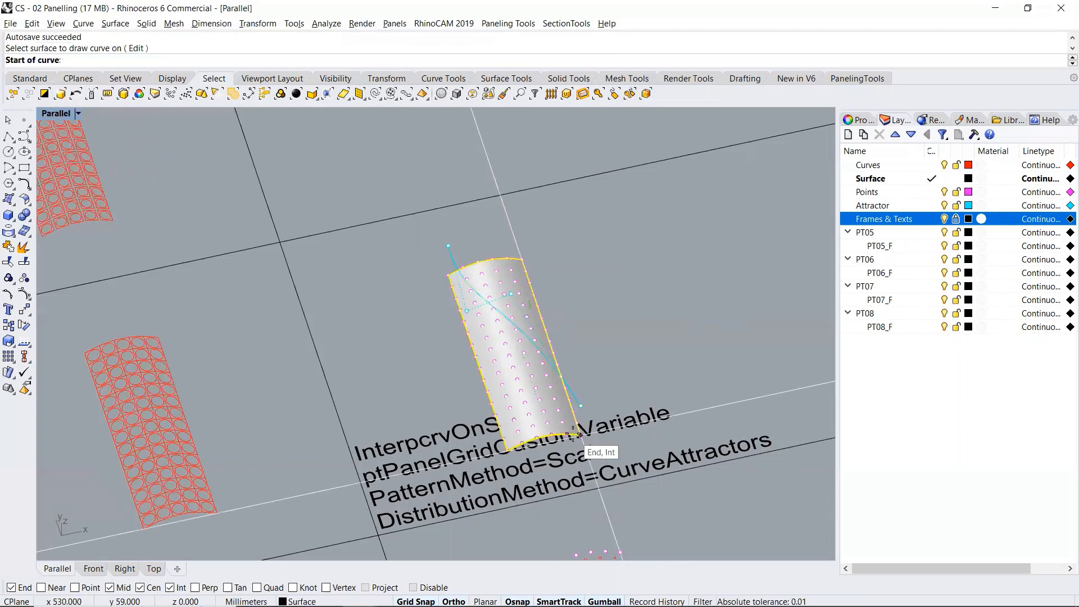
{"action": "left_click", "coordinate": [577, 436]}
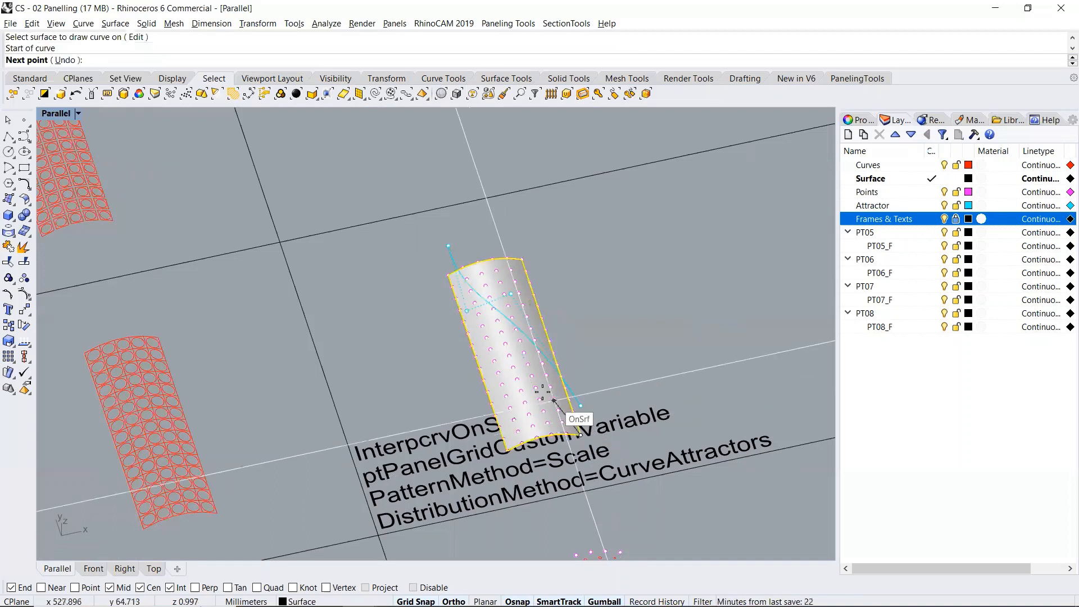
{"action": "left_click", "coordinate": [522, 374]}
{"action": "left_click", "coordinate": [490, 321]}
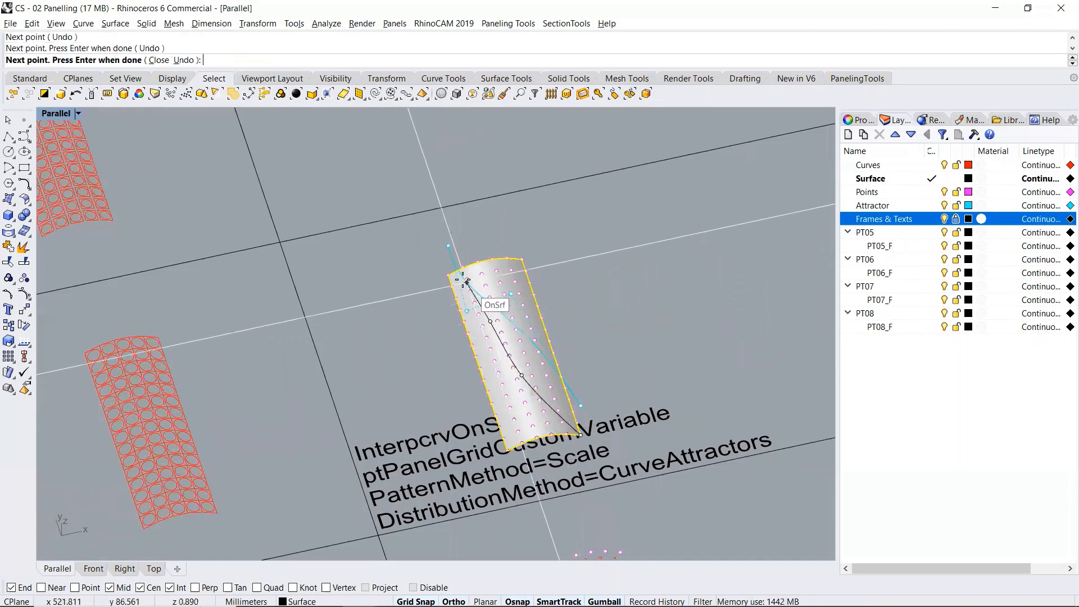
{"action": "left_click", "coordinate": [448, 275]}
{"action": "key", "text": "Return"}
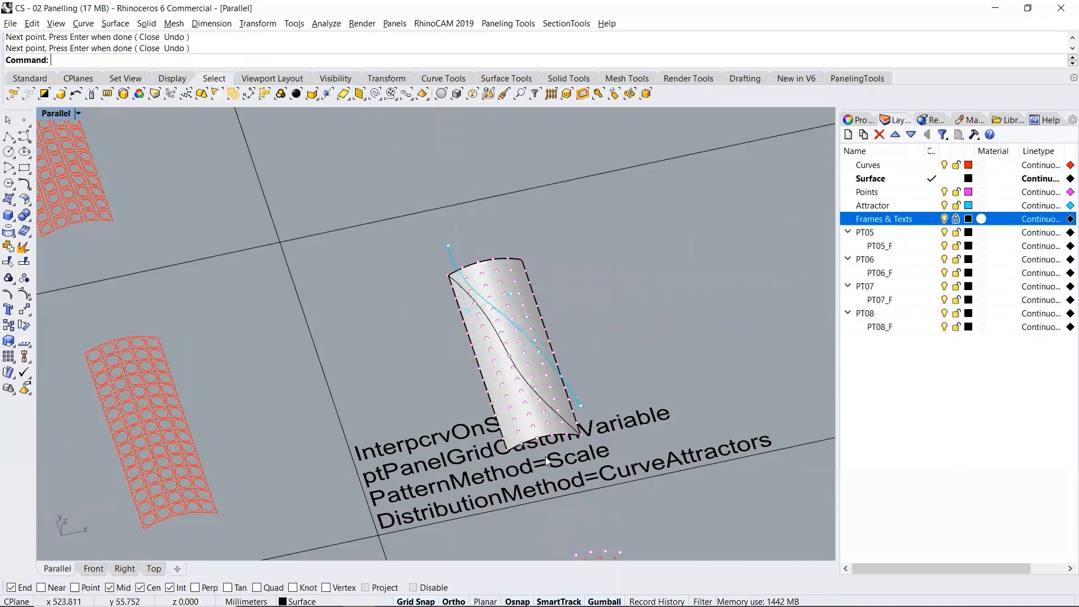
Examine from several angles how the new curve follows the surface compared with the cyan attractor curve above it
{"action": "right_click_drag", "start_coordinate": [552, 399], "coordinate": [477, 516]}
{"action": "scroll", "coordinate": [456, 517], "scroll_direction": "up", "scroll_amount": 5}
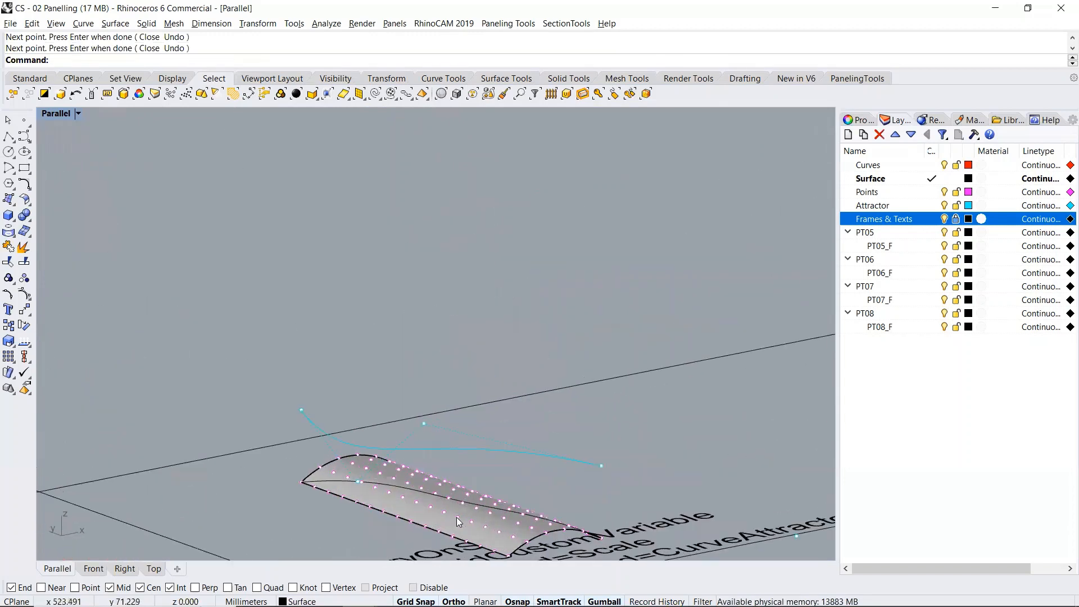
{"action": "left_click", "coordinate": [455, 485]}
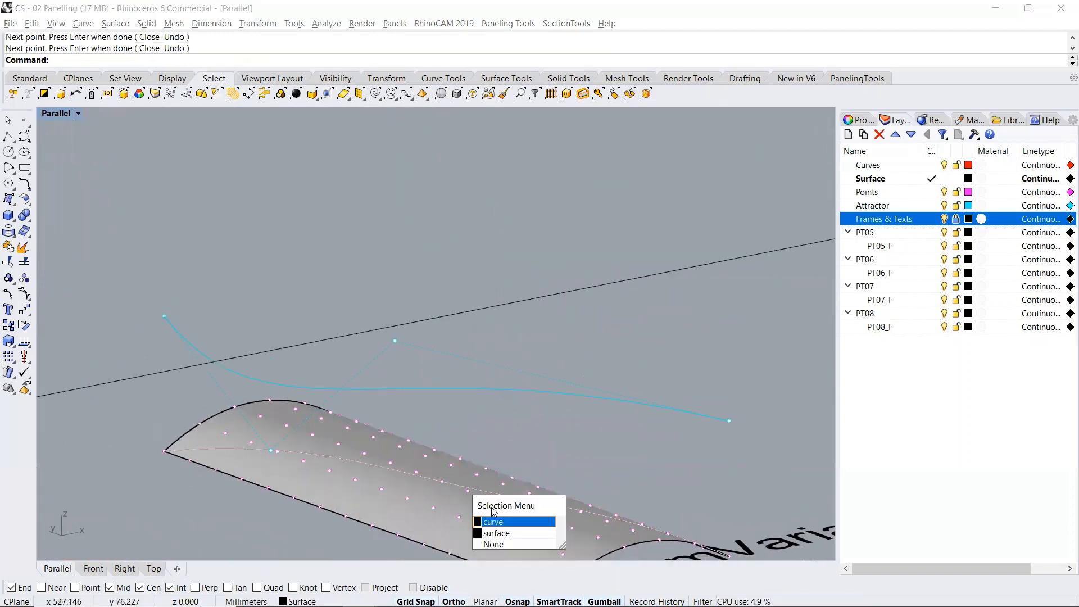
{"action": "left_click", "coordinate": [490, 528]}
{"action": "right_click_drag", "start_coordinate": [490, 523], "coordinate": [397, 417]}
{"action": "scroll", "coordinate": [397, 417], "scroll_direction": "down", "scroll_amount": 8}
{"action": "right_click_drag", "start_coordinate": [484, 421], "coordinate": [459, 467]}
{"action": "scroll", "coordinate": [461, 466], "scroll_direction": "up", "scroll_amount": 4}
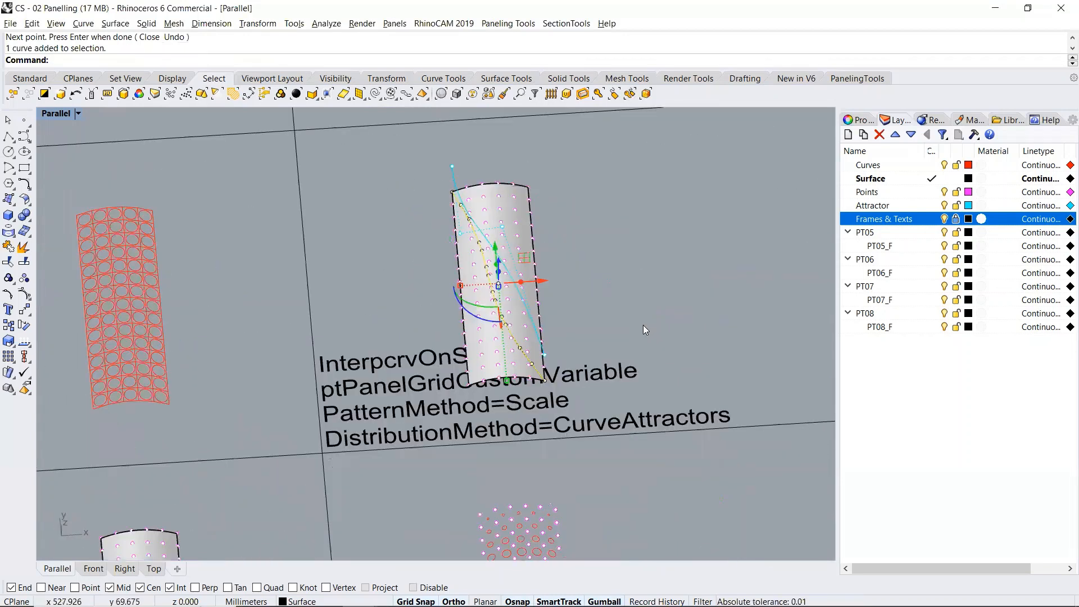
{"action": "left_click", "coordinate": [635, 309]}
{"action": "right_click_drag", "start_coordinate": [504, 321], "coordinate": [382, 340]}
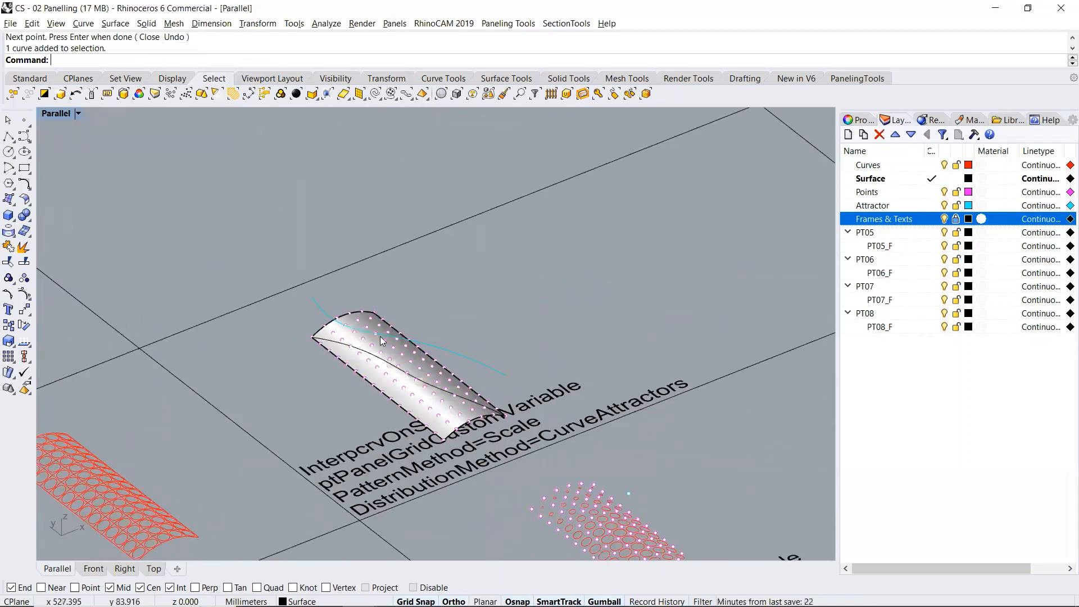
Move the new curve on the surface to the Attractor layer
{"action": "left_click", "coordinate": [455, 397]}
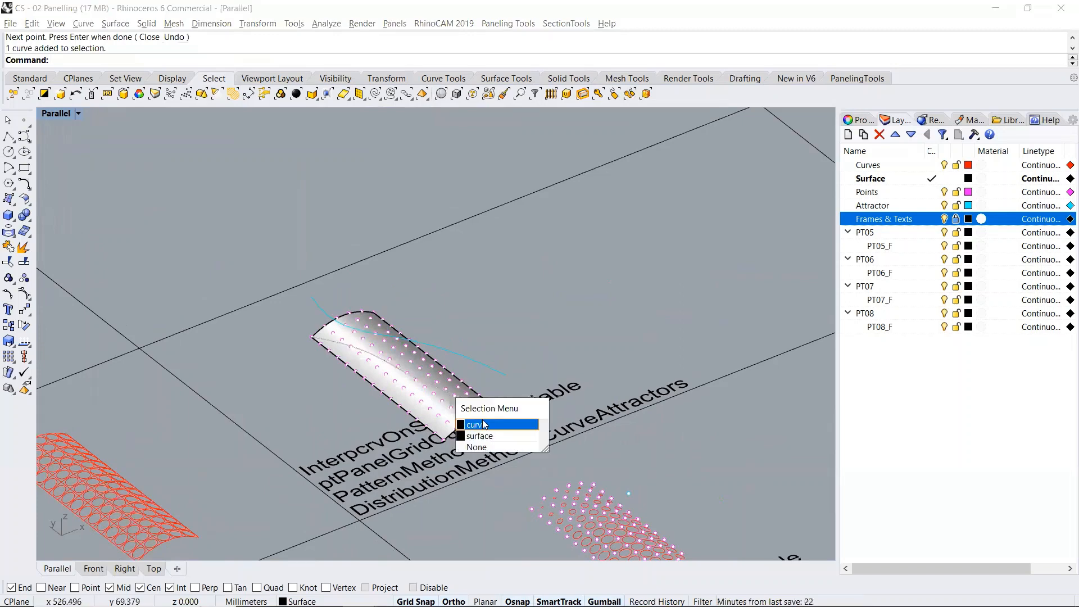
{"action": "left_click", "coordinate": [482, 425]}
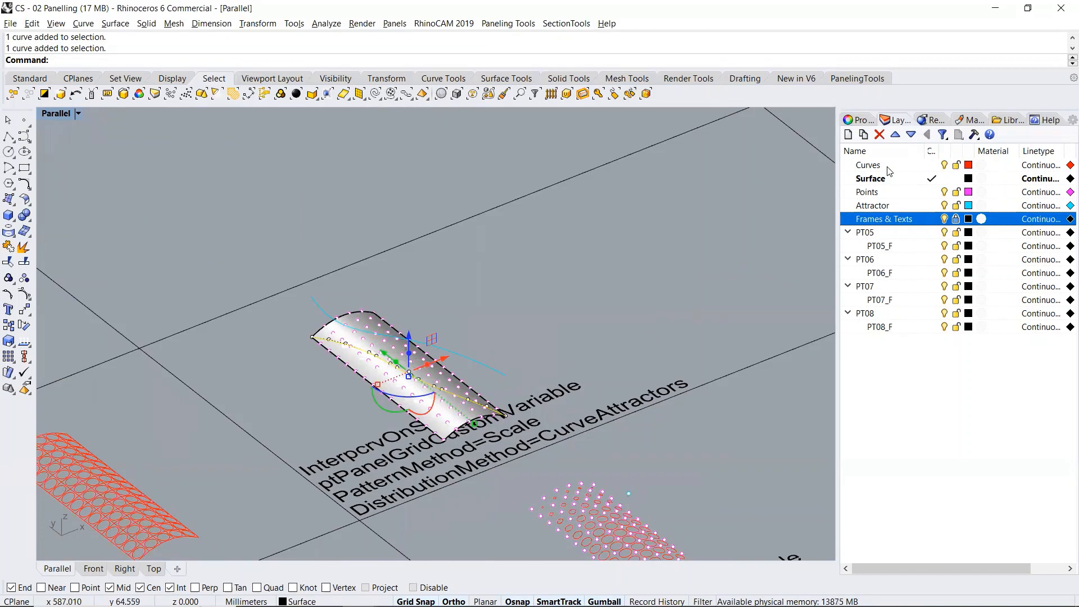
{"action": "left_click", "coordinate": [888, 166]}
{"action": "right_click", "coordinate": [887, 165]}
{"action": "left_click", "coordinate": [871, 206]}
{"action": "right_click", "coordinate": [871, 210]}
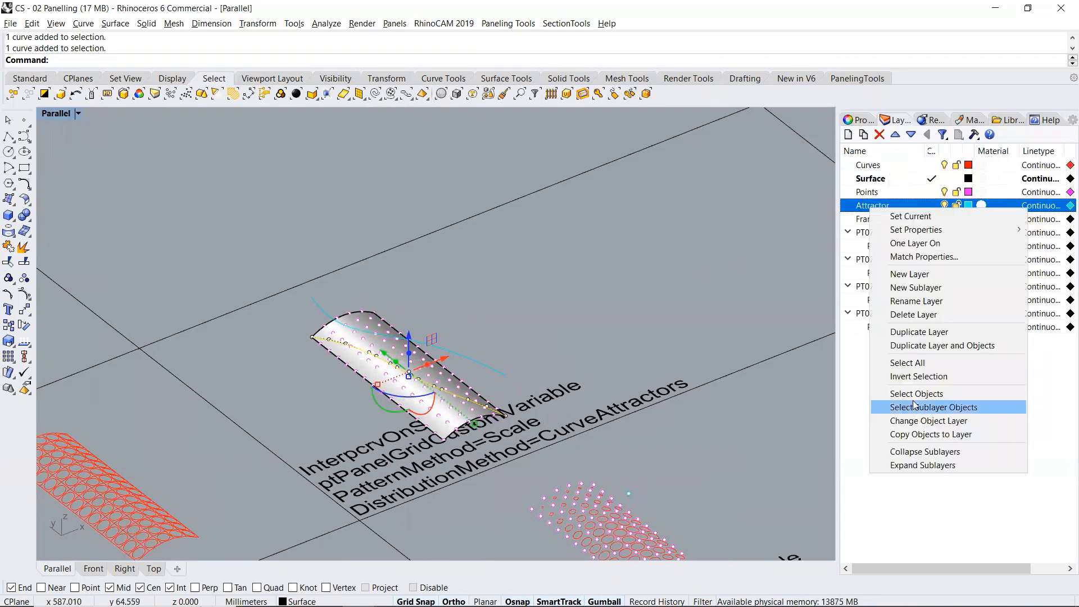
{"action": "left_click", "coordinate": [922, 420]}
Delete the old attractor curve floating above the surface in the CurveAttractors frame
{"action": "right_click_drag", "start_coordinate": [593, 289], "coordinate": [534, 367]}
{"action": "left_click", "coordinate": [531, 372]}
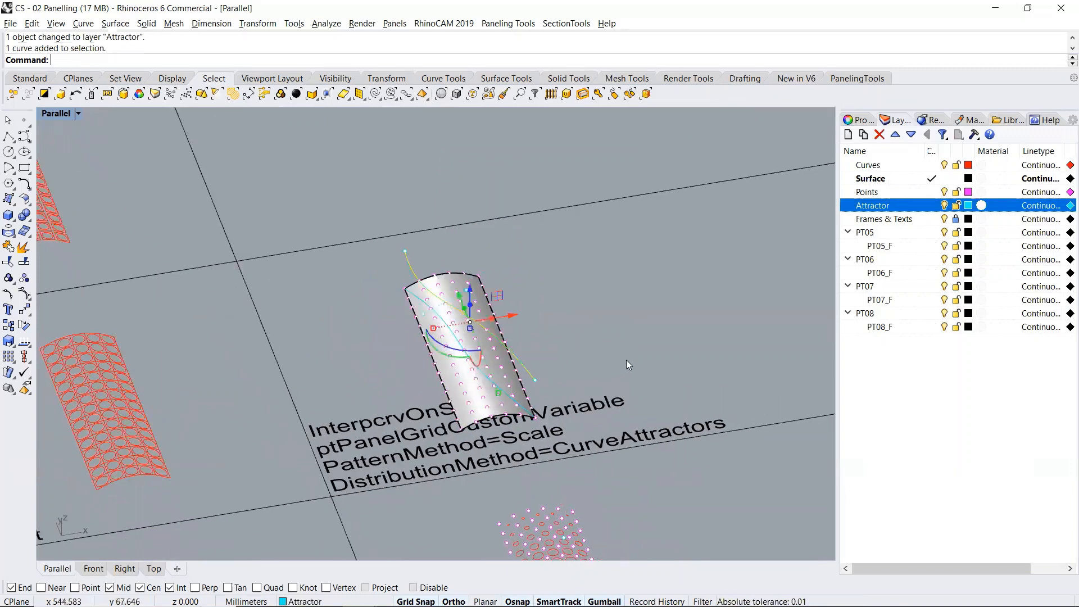
{"action": "key", "text": "Delete"}
{"action": "right_click_drag", "start_coordinate": [602, 383], "coordinate": [627, 328]}
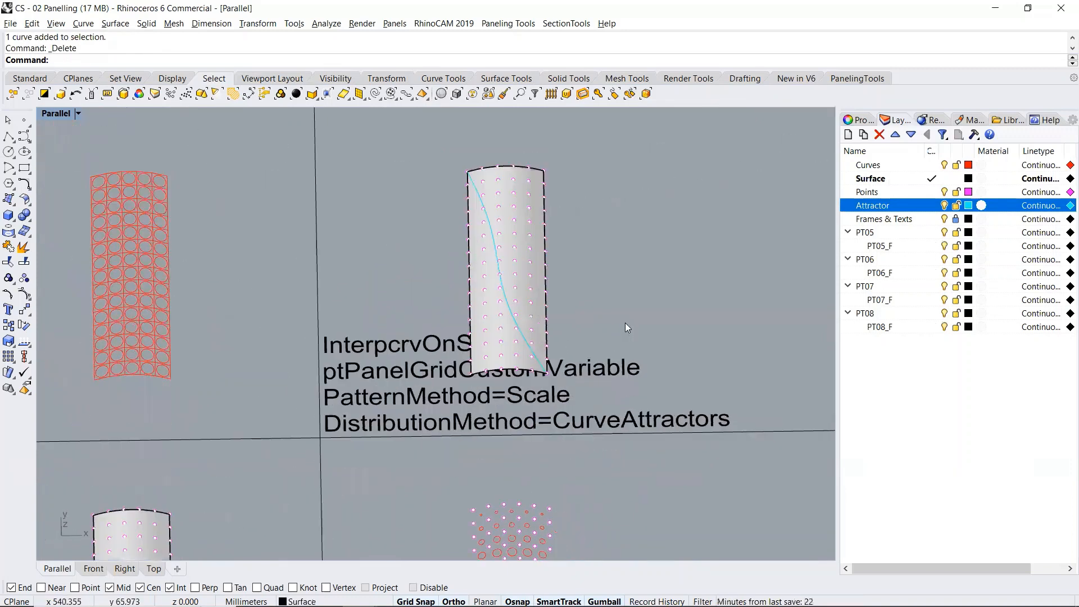
Start ptPanelGridCustomVariable with the CurveAttractors frame's point grid and use the curved surface beneath it as base surface
{"action": "type", "text": "pt"}
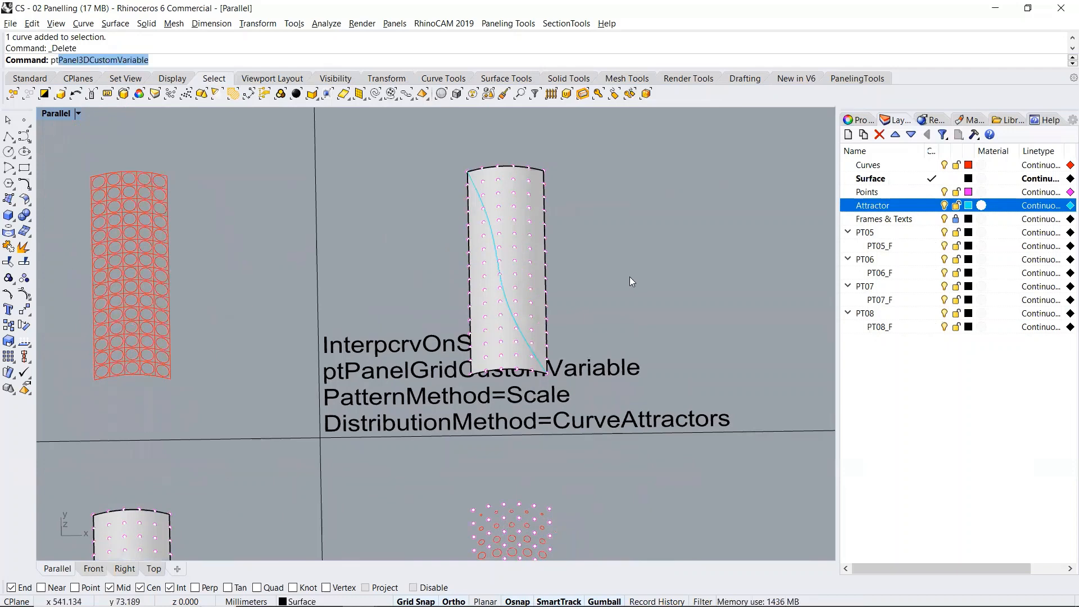
{"action": "key", "text": "Down"}
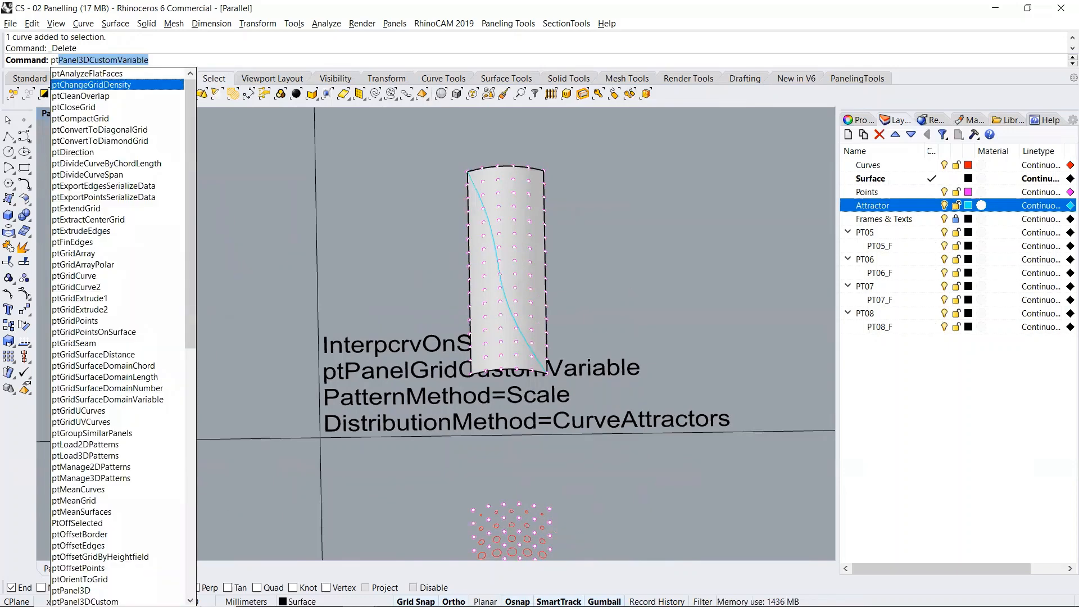
{"action": "type", "text": "PanelGrid"}
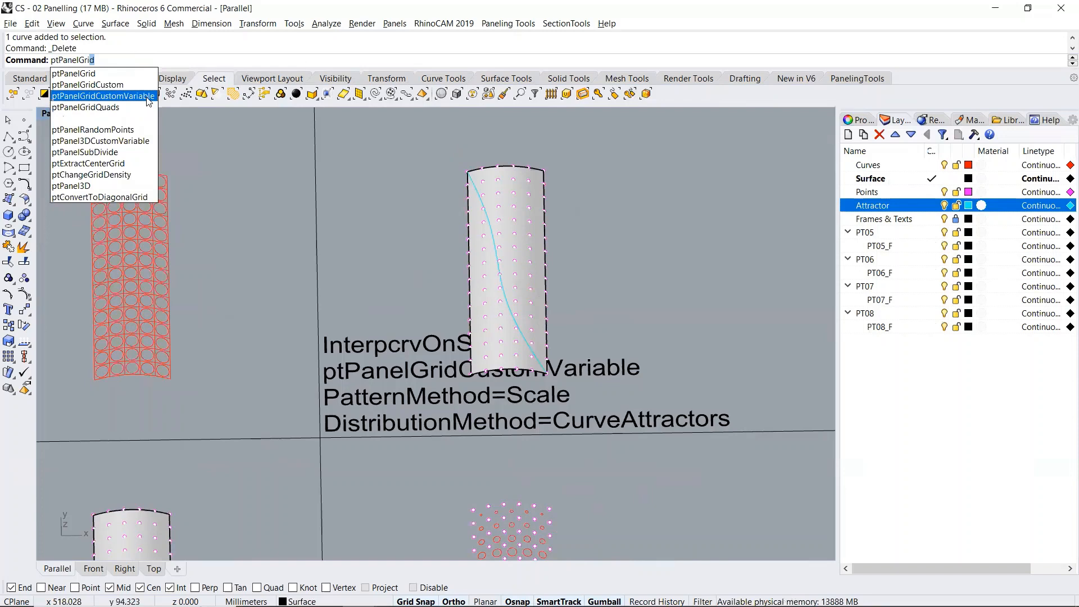
{"action": "left_click", "coordinate": [103, 95]}
{"action": "right_click_drag", "start_coordinate": [521, 309], "coordinate": [549, 279]}
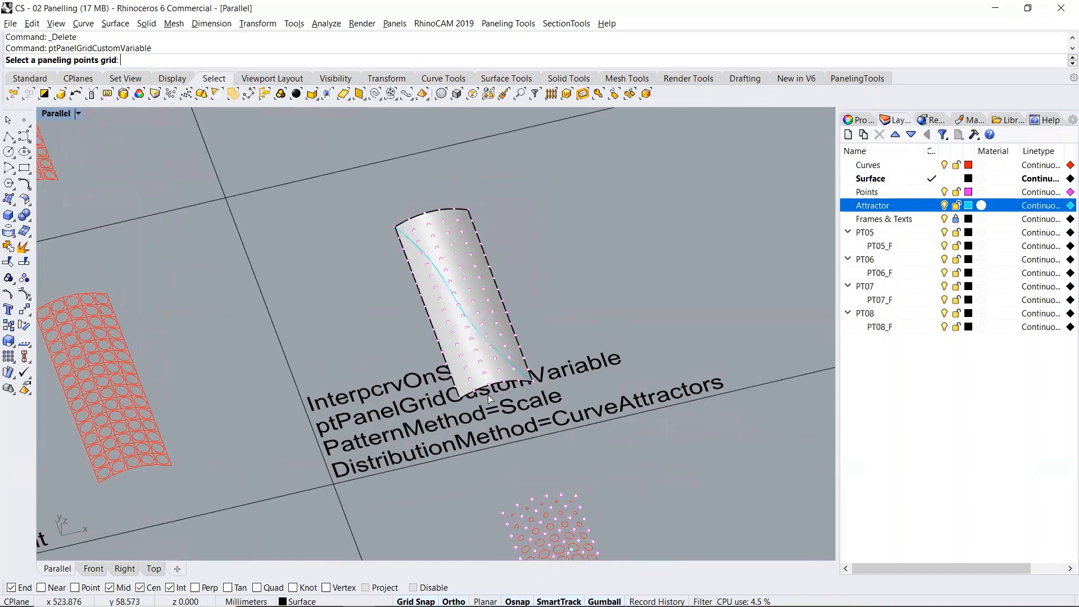
{"action": "scroll", "coordinate": [493, 373], "scroll_direction": "up", "scroll_amount": 5}
{"action": "left_click", "coordinate": [491, 371]}
{"action": "key", "text": "Return"}
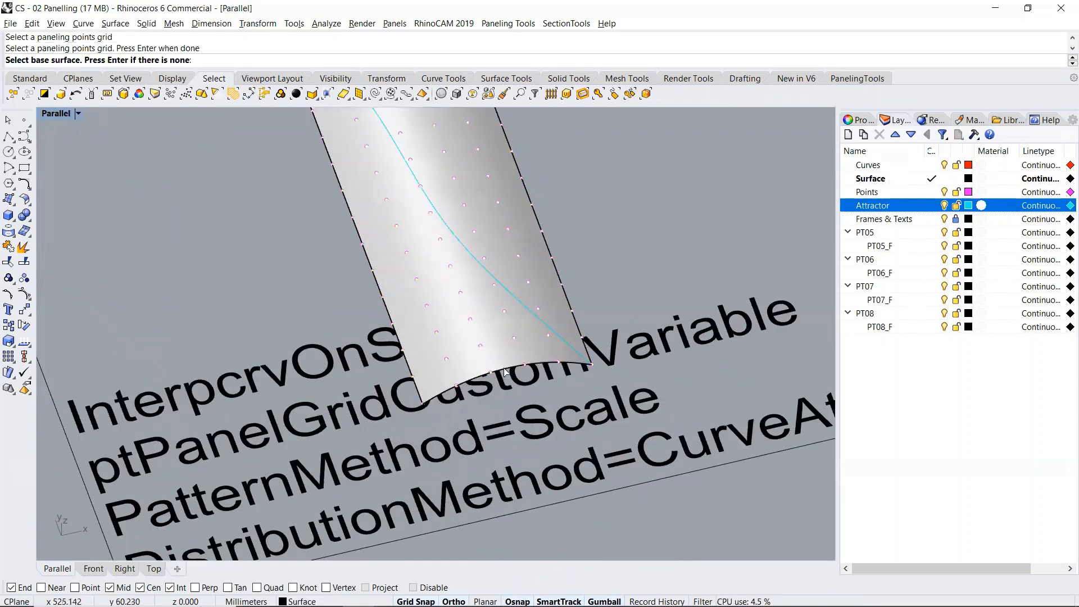
{"action": "left_click", "coordinate": [509, 370]}
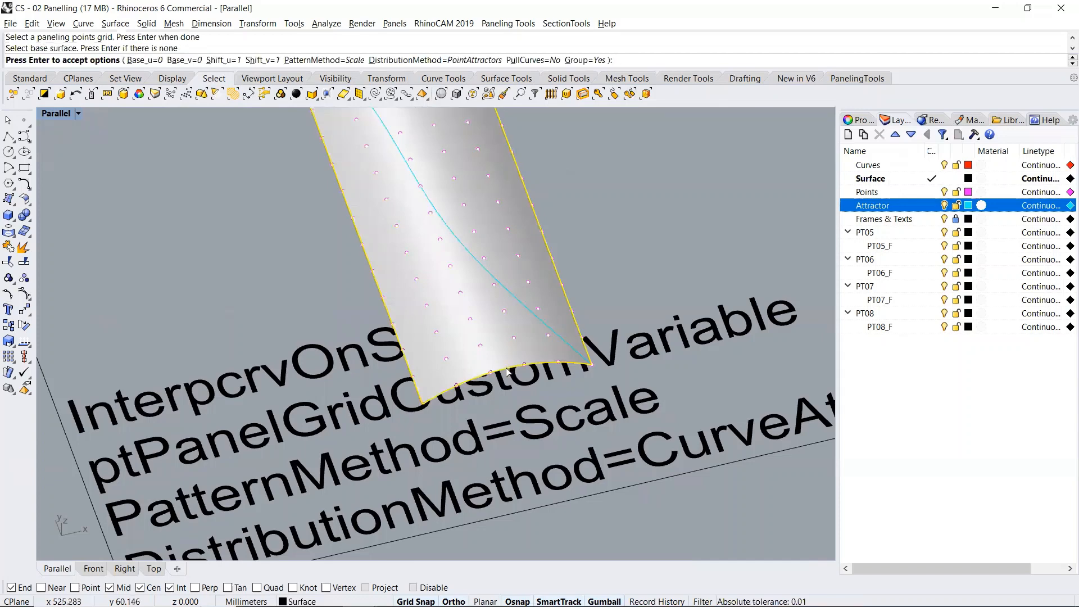
Set DistributionMethod to CurveAttractors, keep PatternMethod=Scale, and use the cyan curve on the surface as the attractor
{"action": "left_click", "coordinate": [481, 62]}
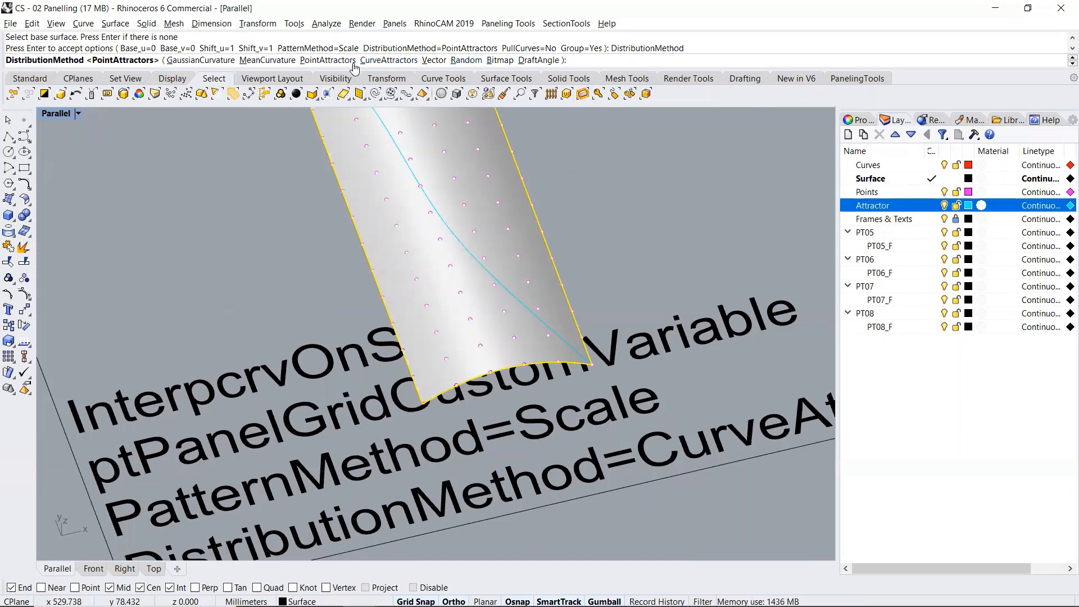
{"action": "left_click", "coordinate": [391, 61]}
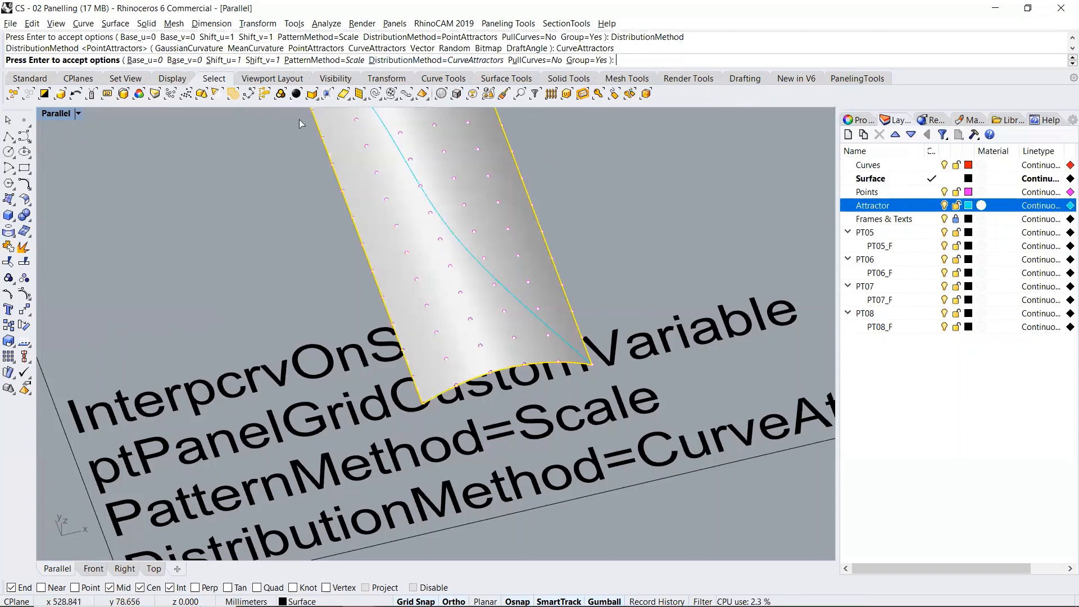
{"action": "scroll", "coordinate": [497, 307], "scroll_direction": "down", "scroll_amount": 3}
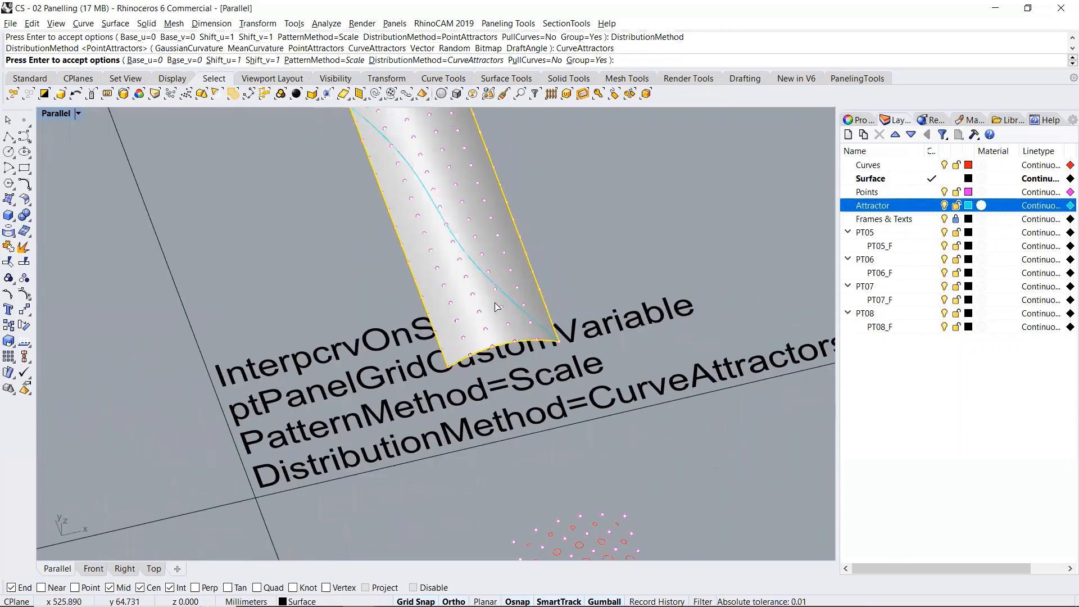
{"action": "scroll", "coordinate": [497, 307], "scroll_direction": "down", "scroll_amount": 3}
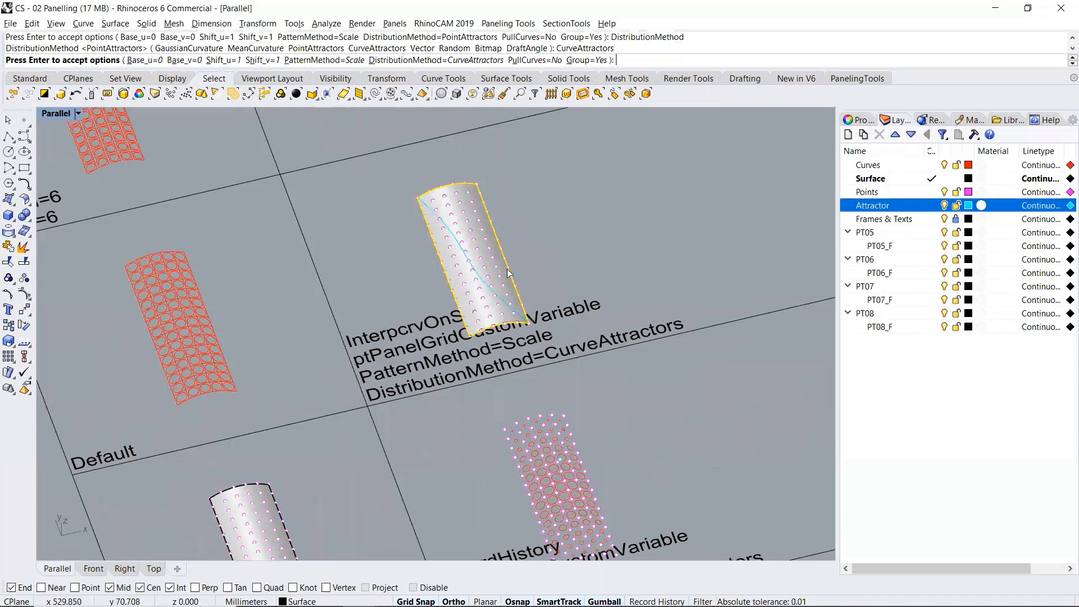
{"action": "key", "text": "Return"}
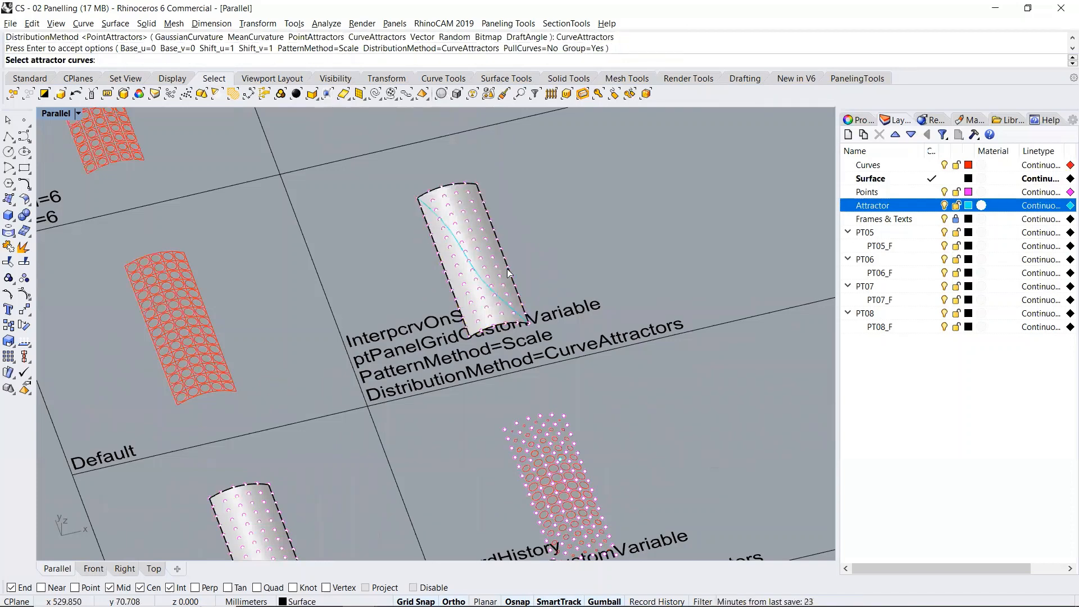
{"action": "left_click", "coordinate": [472, 269]}
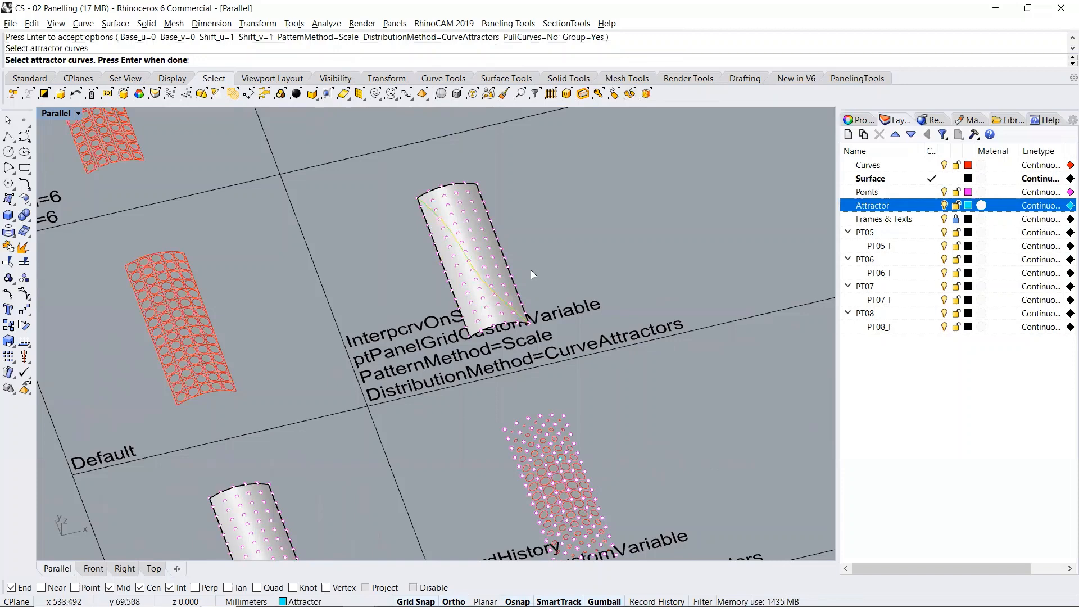
{"action": "key", "text": "Return"}
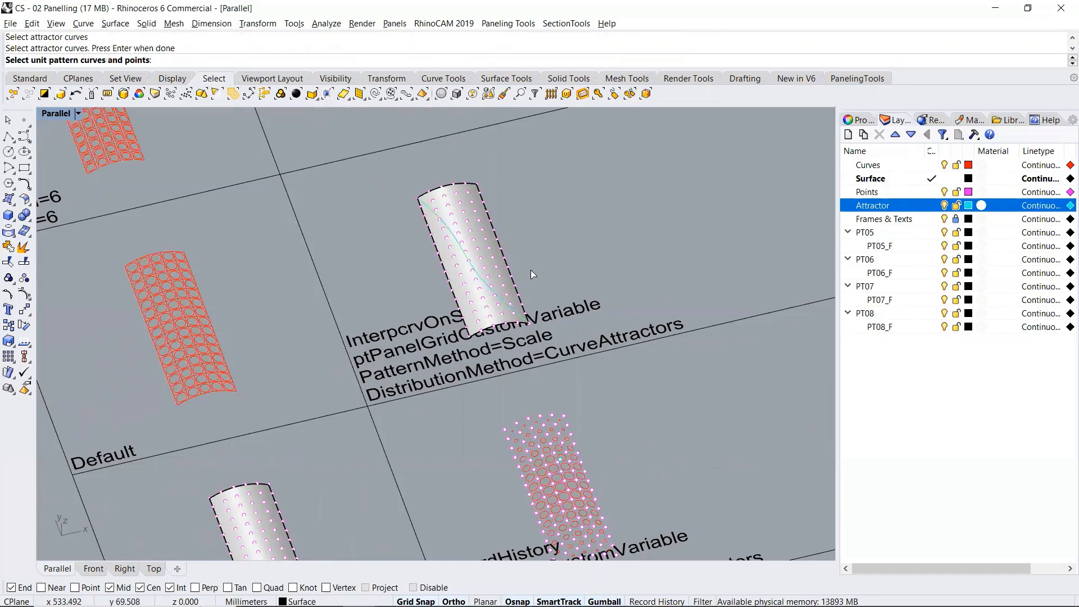
Panel with the unit circle by PANELING 2D CUSTOM, using its own bounding box, centre point as origin, and scale factors 0.125 to 0.9
{"action": "scroll", "coordinate": [432, 332], "scroll_direction": "down", "scroll_amount": 5}
{"action": "scroll", "coordinate": [366, 400], "scroll_direction": "up", "scroll_amount": 6}
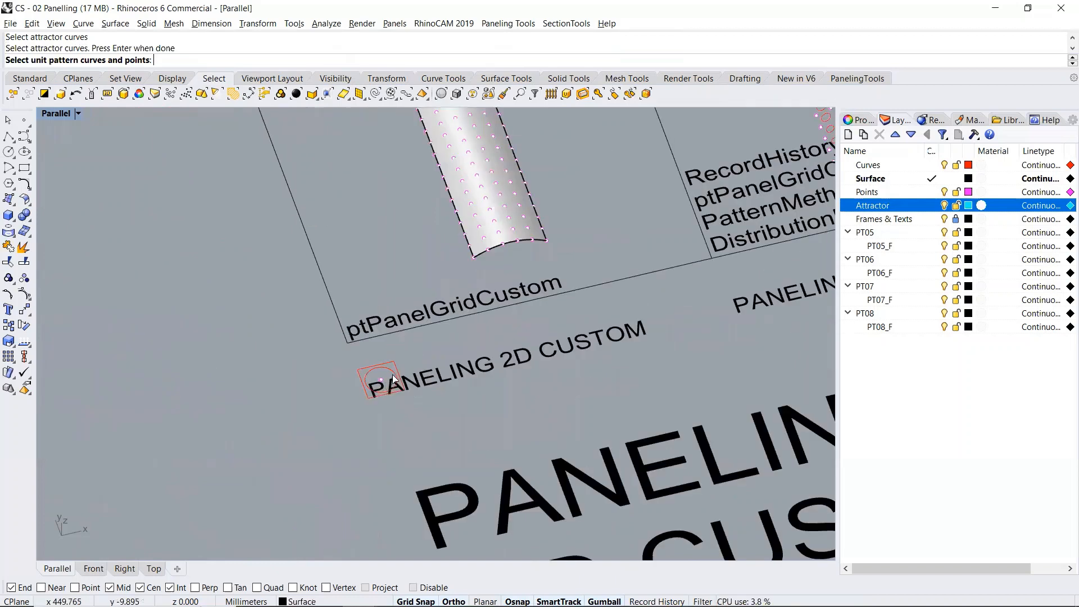
{"action": "left_click", "coordinate": [392, 379]}
{"action": "key", "text": "Return"}
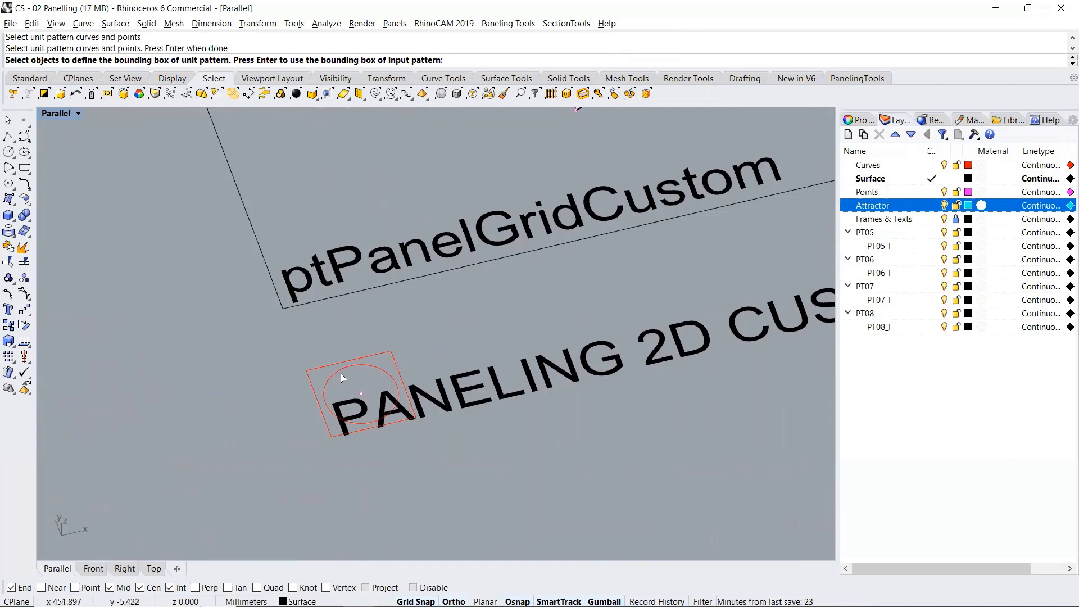
{"action": "key", "text": "Return"}
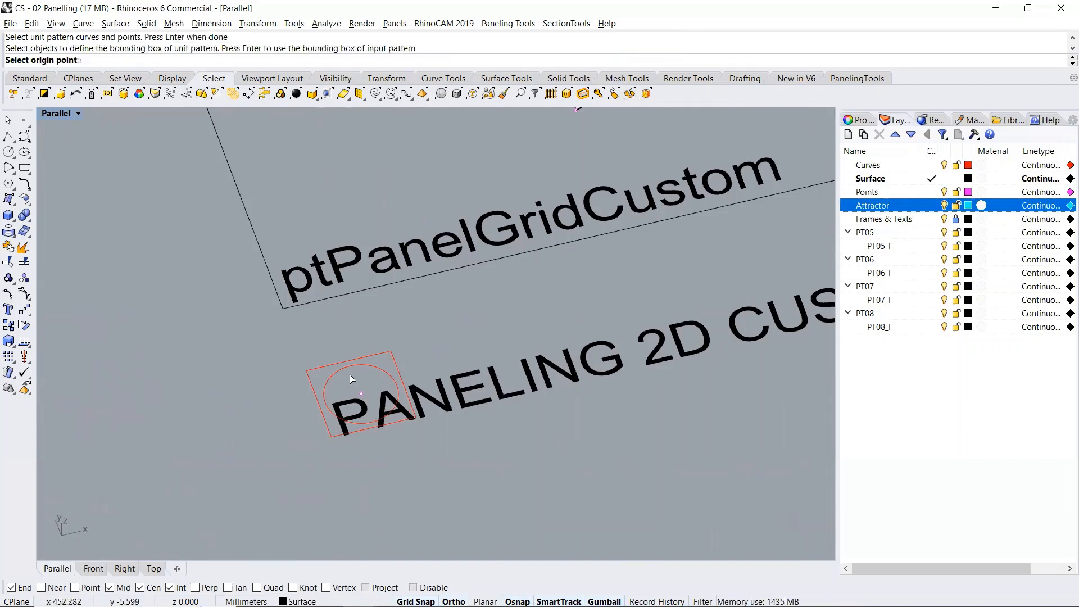
{"action": "left_click", "coordinate": [360, 393]}
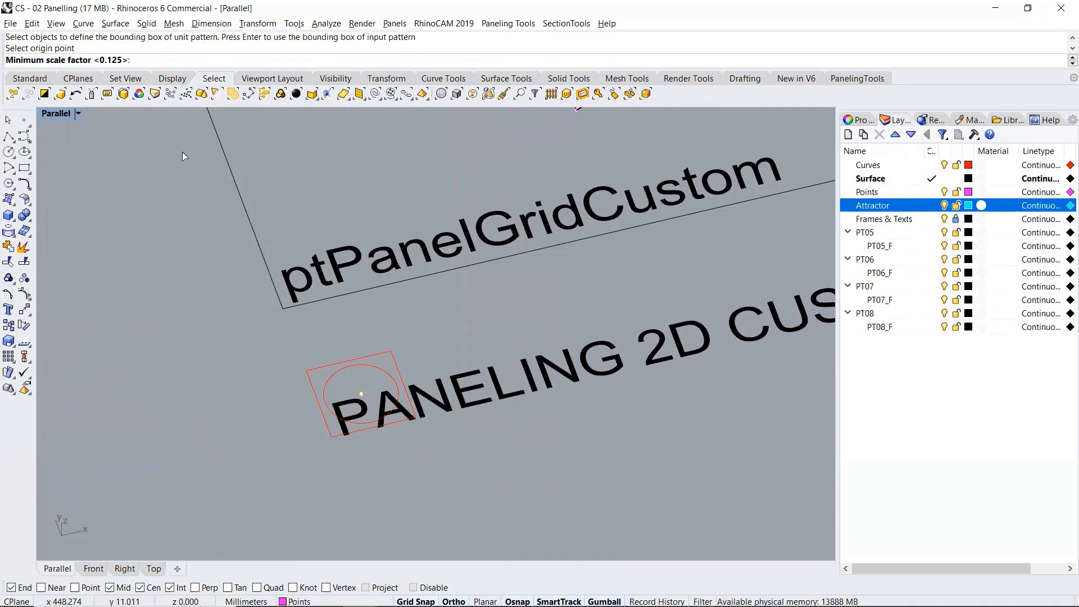
{"action": "key", "text": "Return"}
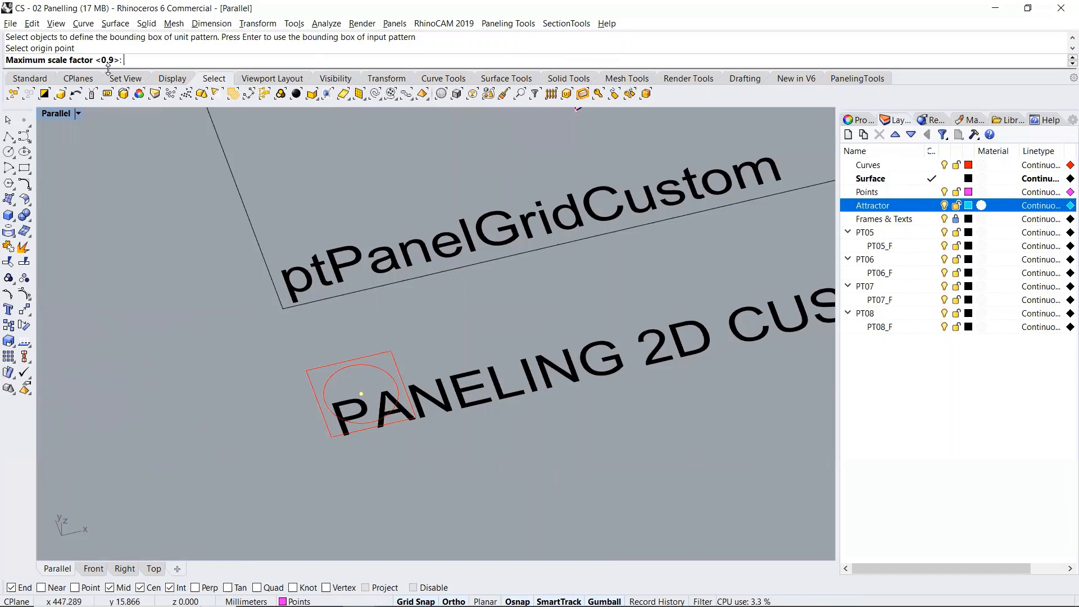
{"action": "key", "text": "Return"}
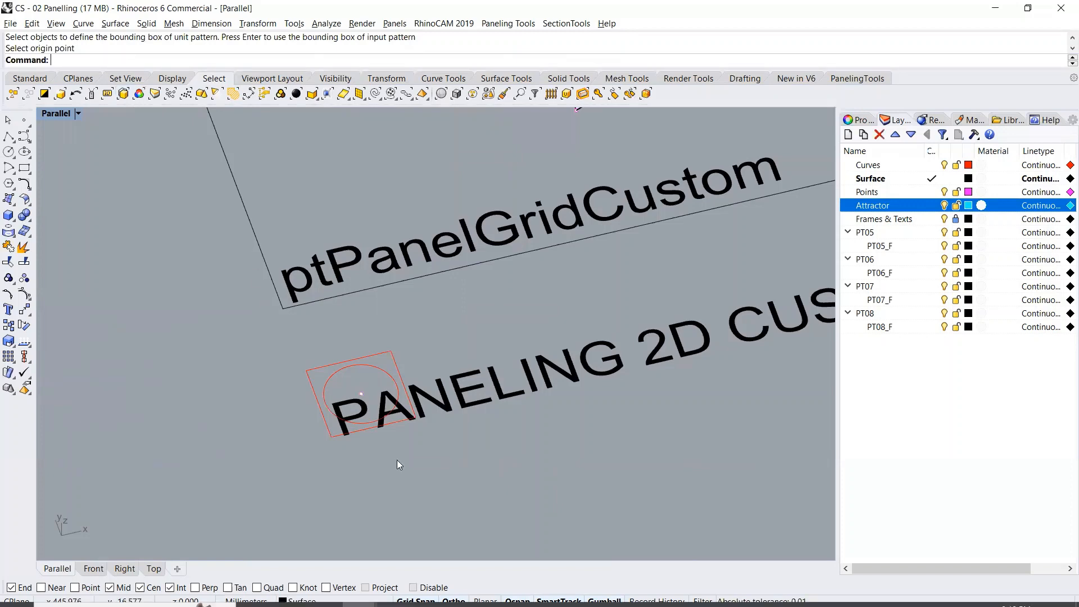
Hide the base surface in the CurveAttractors frame, leaving the paneled circles and grid points
{"action": "scroll", "coordinate": [397, 459], "scroll_direction": "down", "scroll_amount": 18}
{"action": "scroll", "coordinate": [527, 242], "scroll_direction": "up", "scroll_amount": 8}
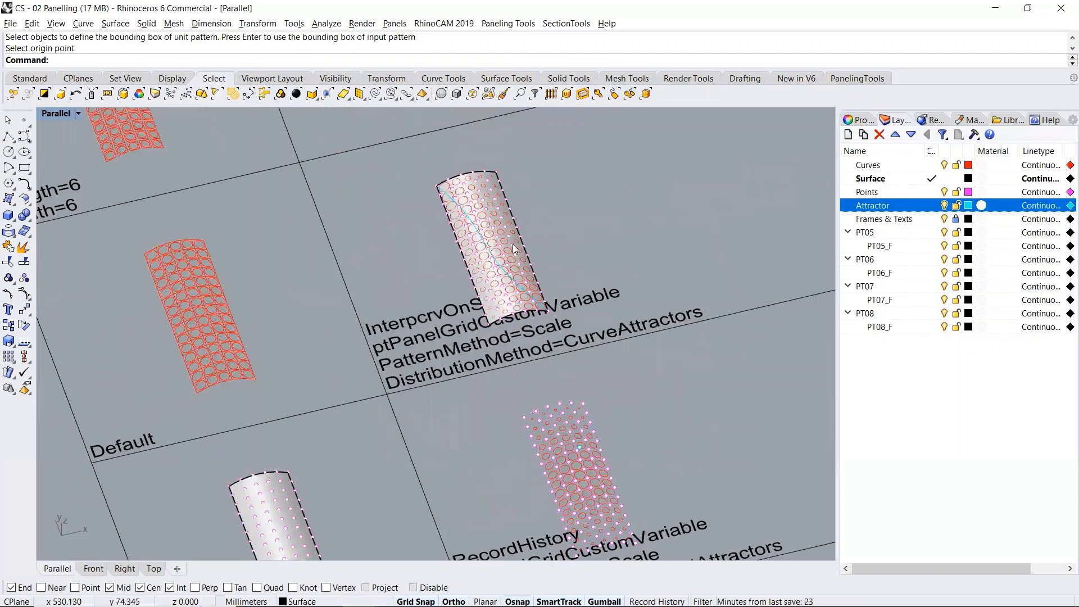
{"action": "scroll", "coordinate": [512, 244], "scroll_direction": "up", "scroll_amount": 5}
{"action": "left_click", "coordinate": [534, 232]}
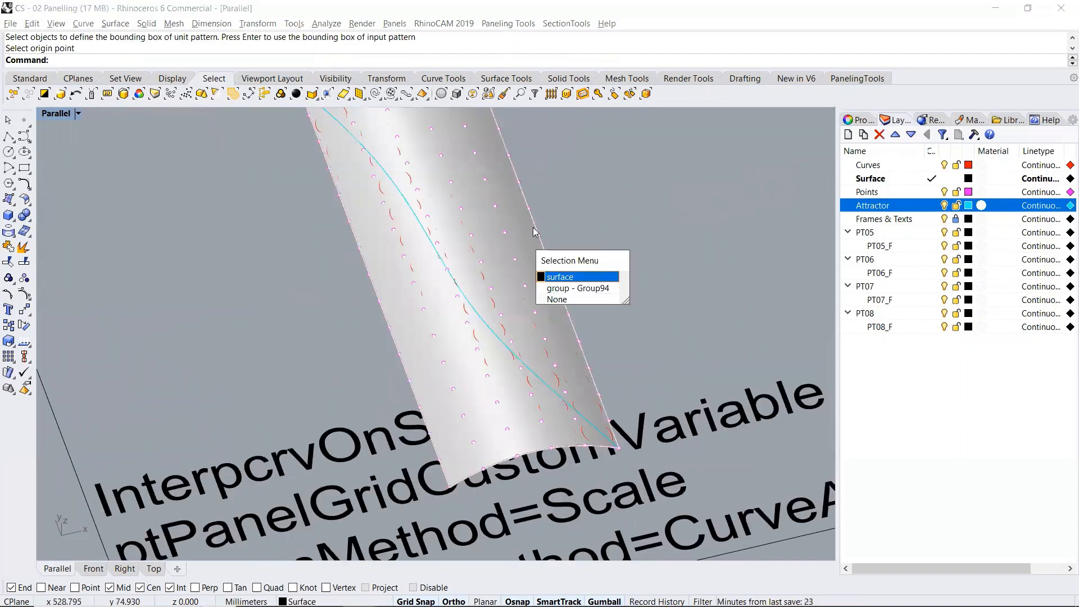
{"action": "left_click", "coordinate": [557, 278]}
{"action": "key", "text": "ctrl+h"}
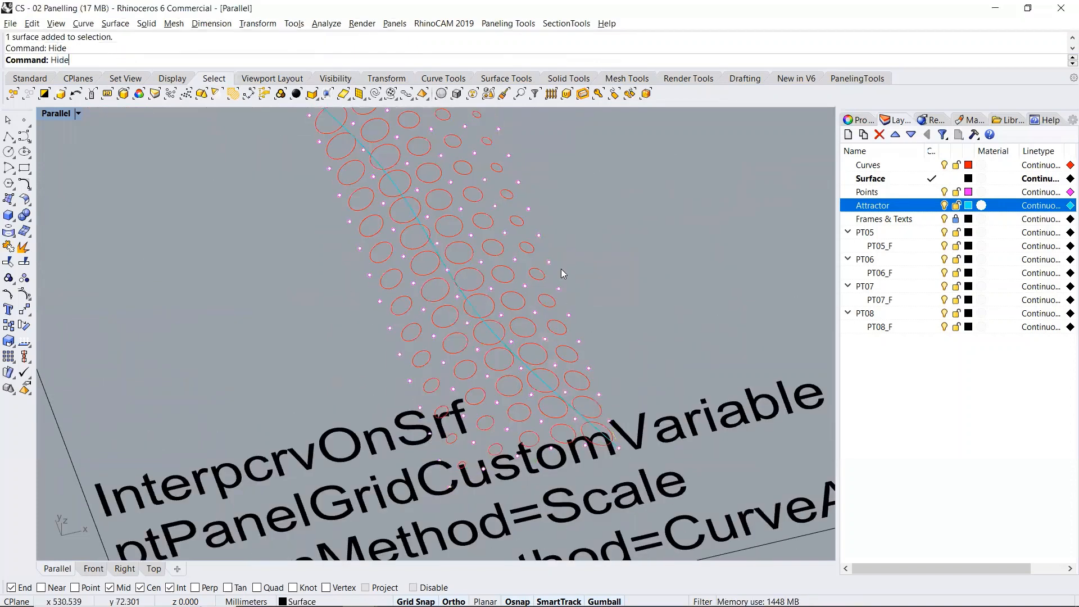
Examine how the circle sizes vary with distance from the attractor curve across the panel grid
{"action": "right_click_drag", "start_coordinate": [522, 331], "coordinate": [557, 399]}
{"action": "scroll", "coordinate": [575, 437], "scroll_direction": "down", "scroll_amount": 4}
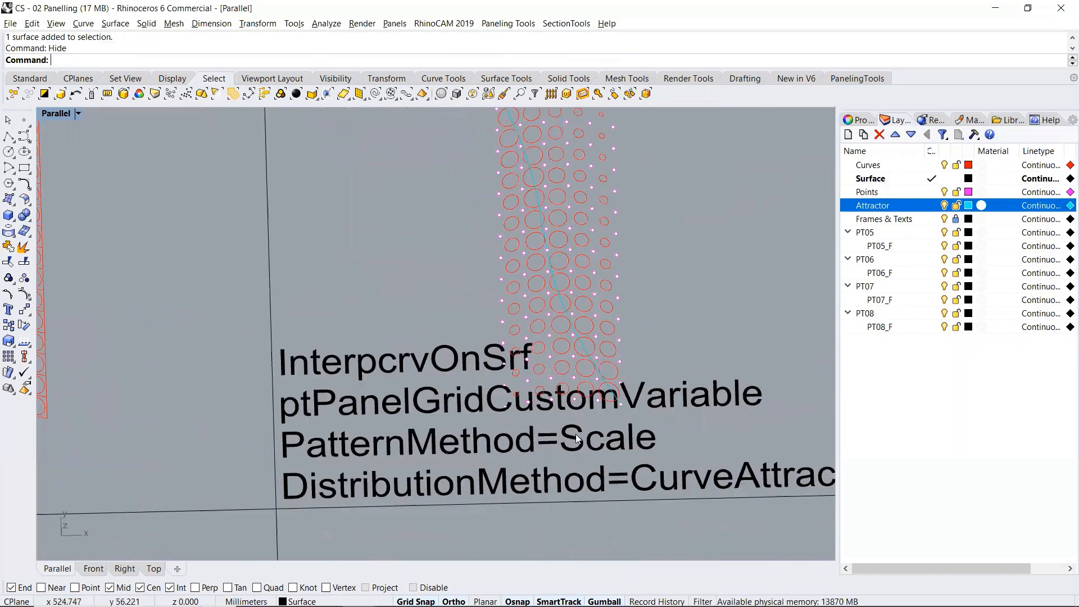
{"action": "scroll", "coordinate": [612, 422], "scroll_direction": "down", "scroll_amount": 2}
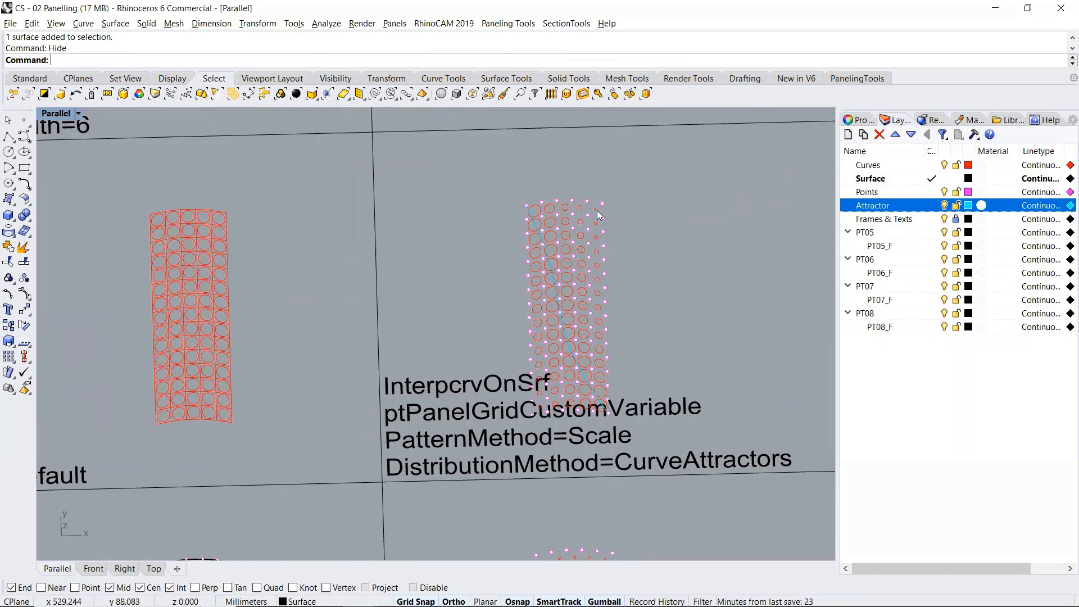
{"action": "right_click_drag", "start_coordinate": [536, 298], "coordinate": [605, 281]}
{"action": "scroll", "coordinate": [448, 195], "scroll_direction": "up", "scroll_amount": 5}
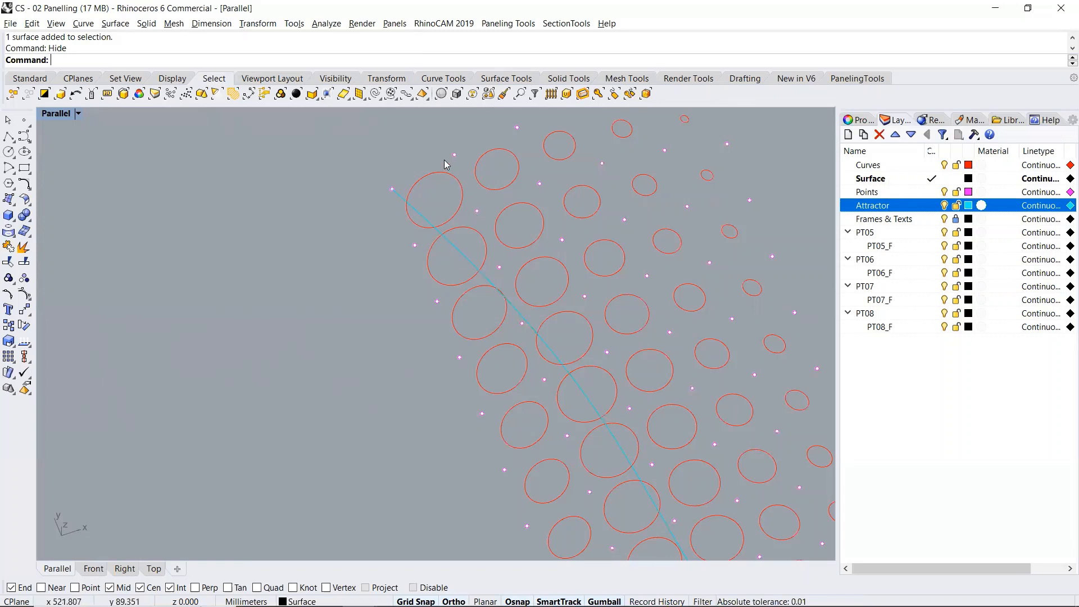
{"action": "scroll", "coordinate": [393, 250], "scroll_direction": "down", "scroll_amount": 3}
{"action": "scroll", "coordinate": [380, 258], "scroll_direction": "down", "scroll_amount": 4}
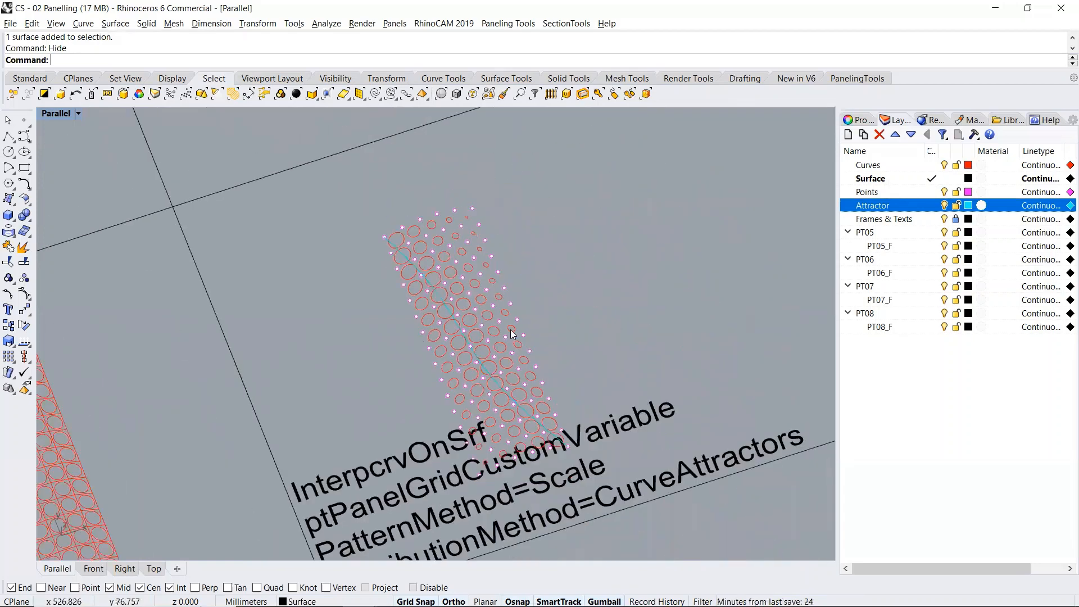
{"action": "scroll", "coordinate": [434, 291], "scroll_direction": "down", "scroll_amount": 5}
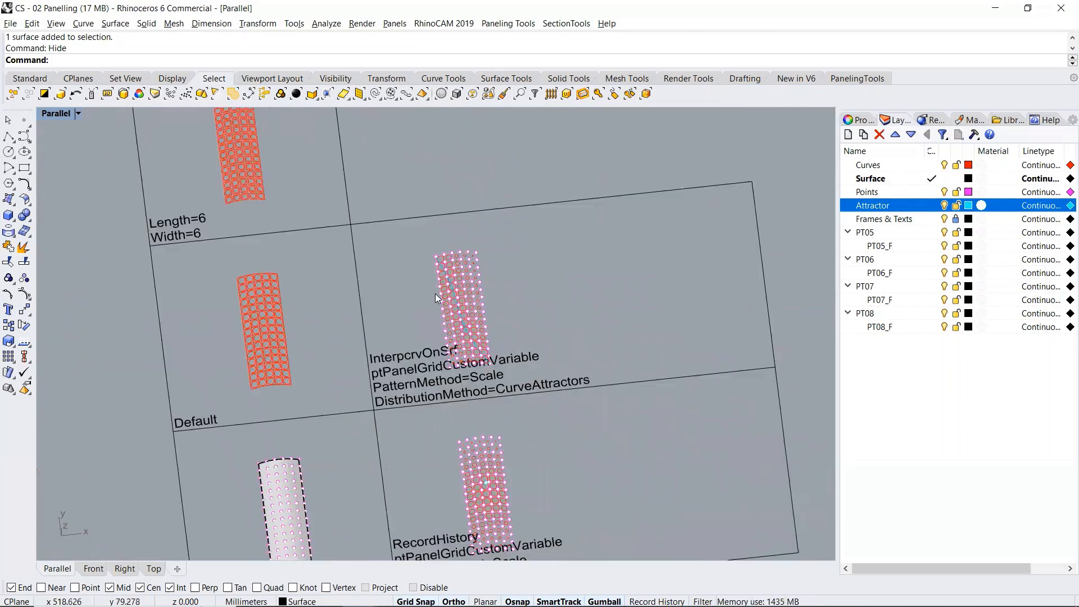
Move the circle groups of the PointAttractors and CurveAttractors frames together into the empty space beside their point grids
{"action": "right_click_drag", "start_coordinate": [543, 383], "coordinate": [462, 429]}
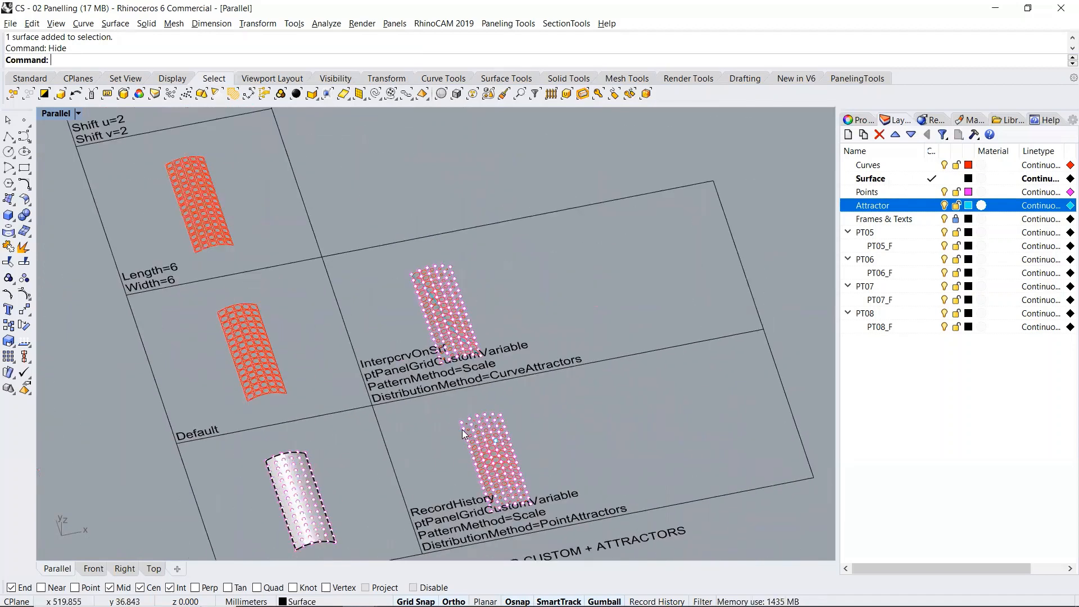
{"action": "scroll", "coordinate": [496, 438], "scroll_direction": "up", "scroll_amount": 5}
{"action": "left_click", "coordinate": [503, 438]}
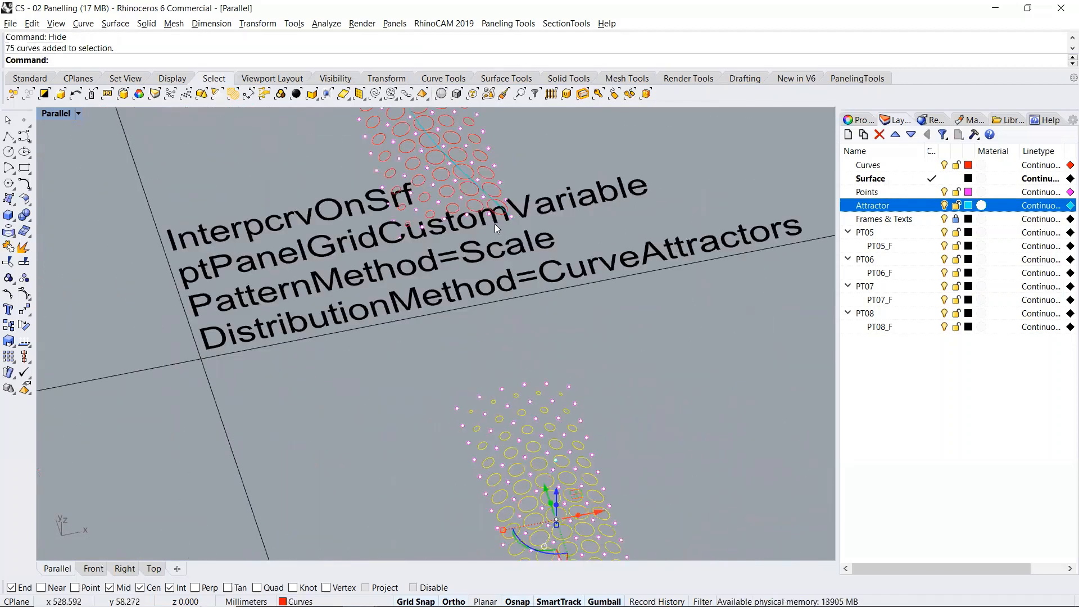
{"action": "left_click", "coordinate": [473, 195], "text": "shift"}
{"action": "scroll", "coordinate": [376, 284], "scroll_direction": "down", "scroll_amount": 5}
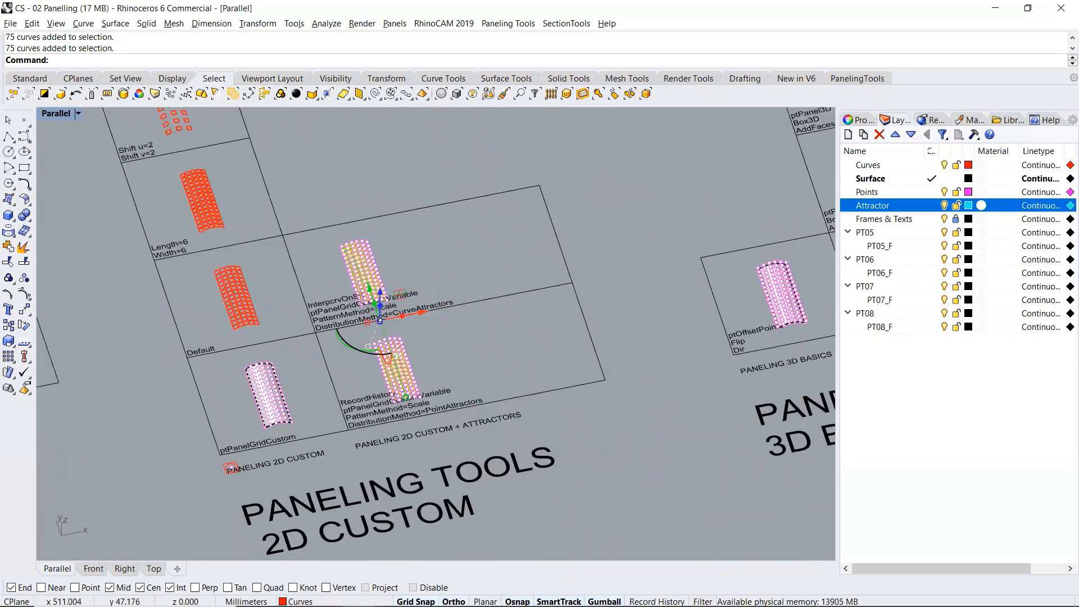
{"action": "type", "text": "M"}
{"action": "key", "text": "Return"}
{"action": "scroll", "coordinate": [365, 438], "scroll_direction": "up", "scroll_amount": 4}
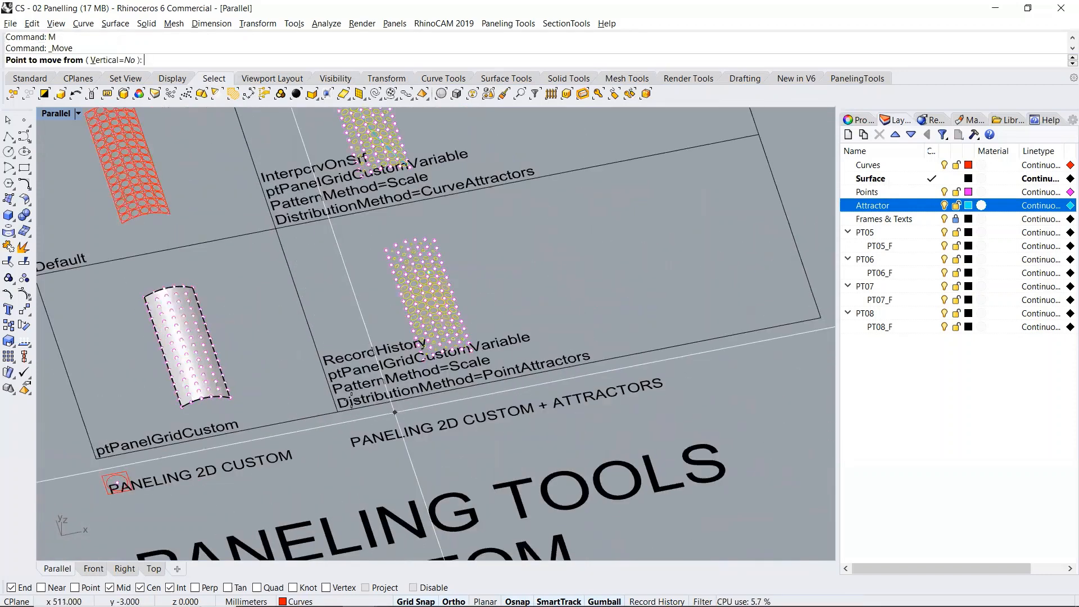
{"action": "left_click", "coordinate": [338, 412]}
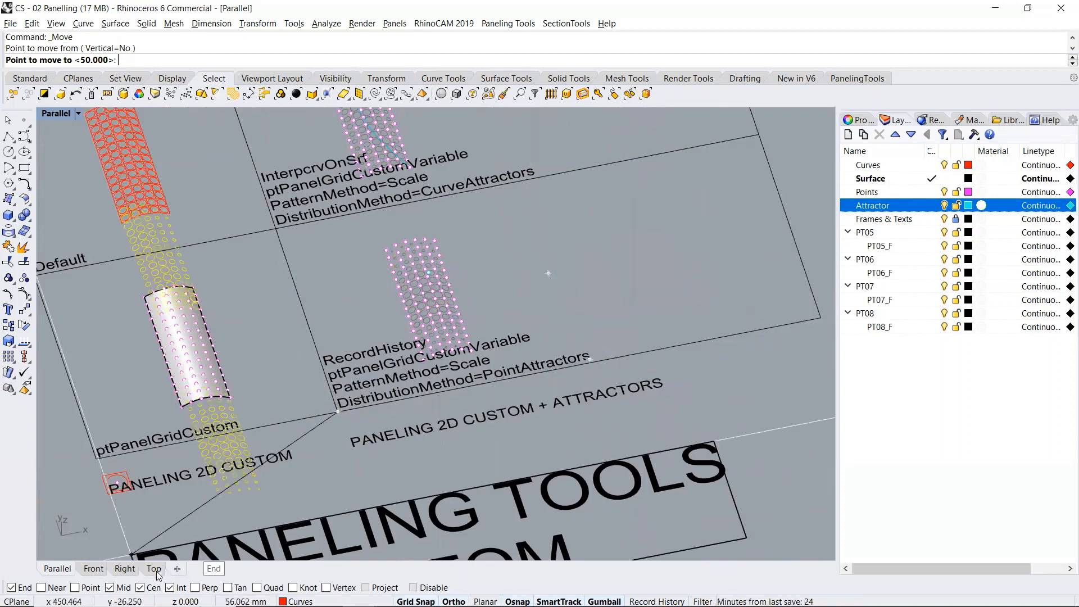
{"action": "left_click", "coordinate": [577, 366]}
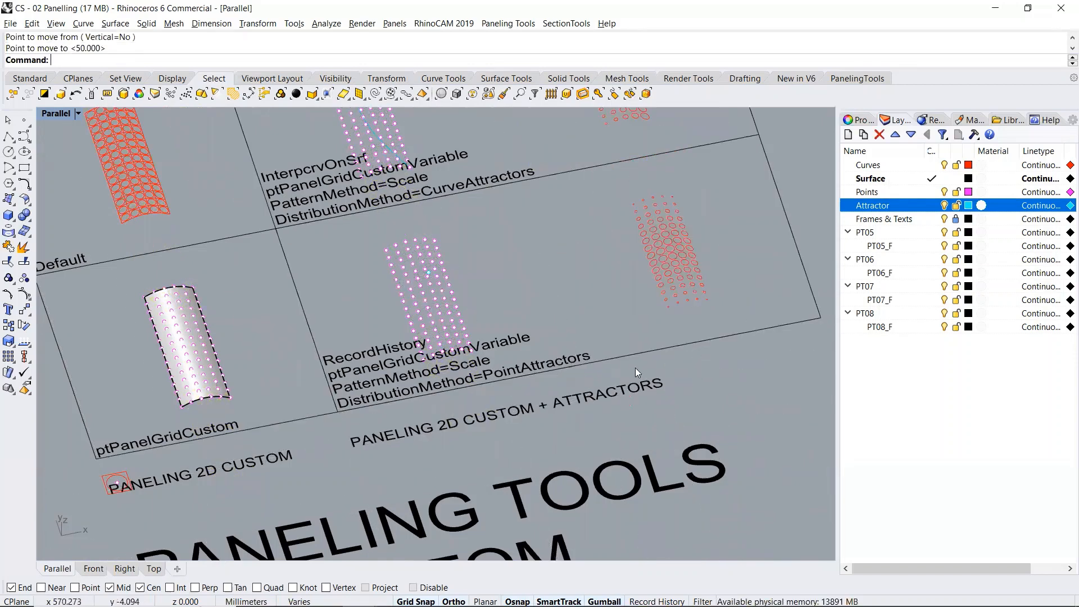
Show all hidden objects to bring back the base surfaces in both attractor frames
{"action": "scroll", "coordinate": [494, 337], "scroll_direction": "down", "scroll_amount": 2}
{"action": "type", "text": "Show"}
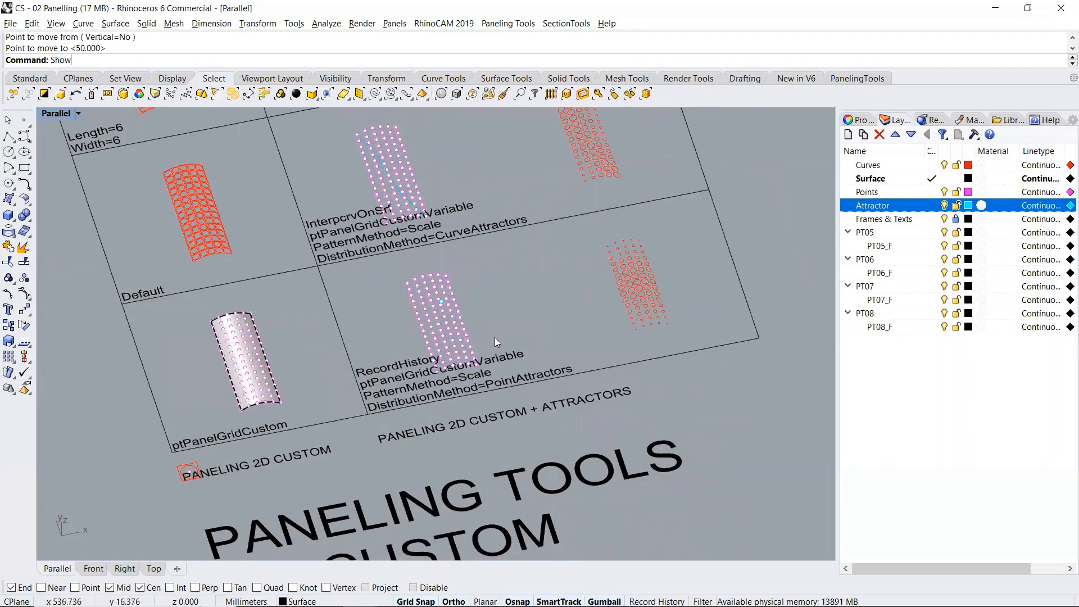
{"action": "key", "text": "Return"}
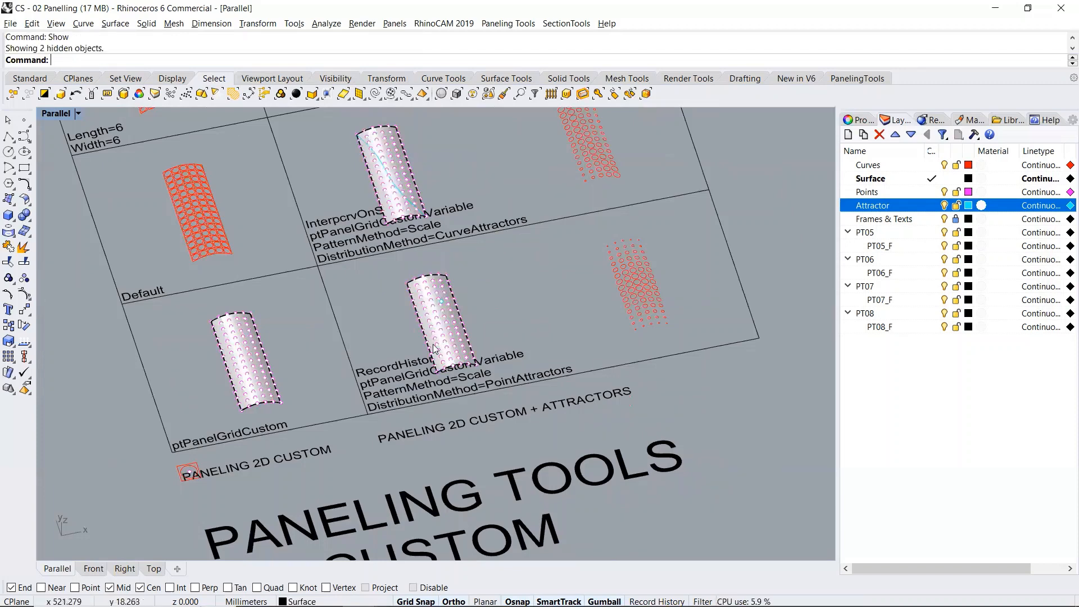
Turn on history recording and start ptPanelGridCustomVariable on the PointAttractors frame's point grid and base surface
{"action": "scroll", "coordinate": [433, 344], "scroll_direction": "up", "scroll_amount": 1}
{"action": "scroll", "coordinate": [434, 348], "scroll_direction": "up", "scroll_amount": 1}
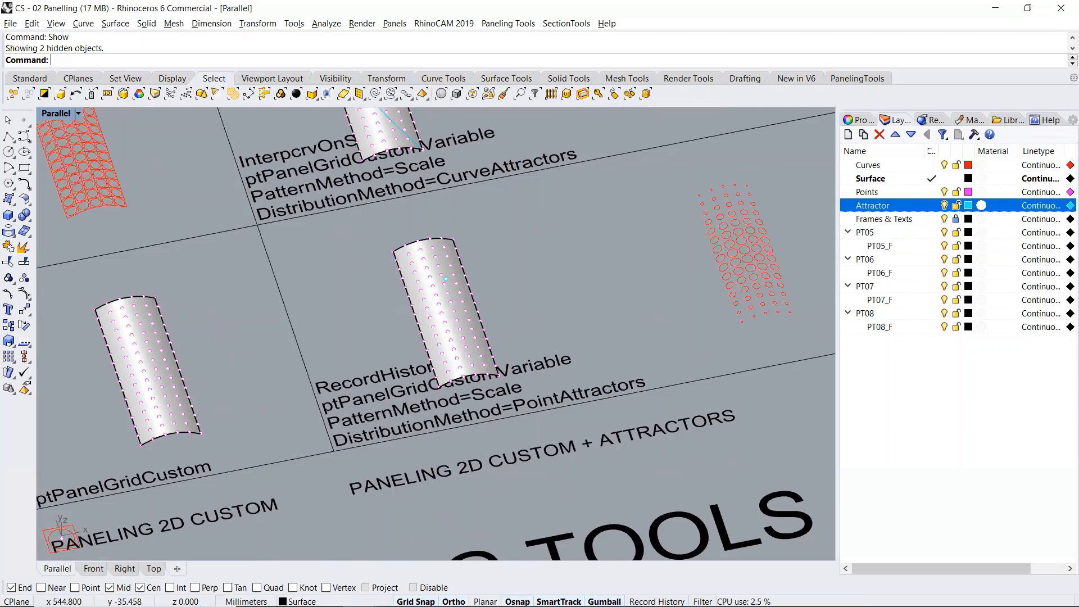
{"action": "left_click", "coordinate": [657, 602]}
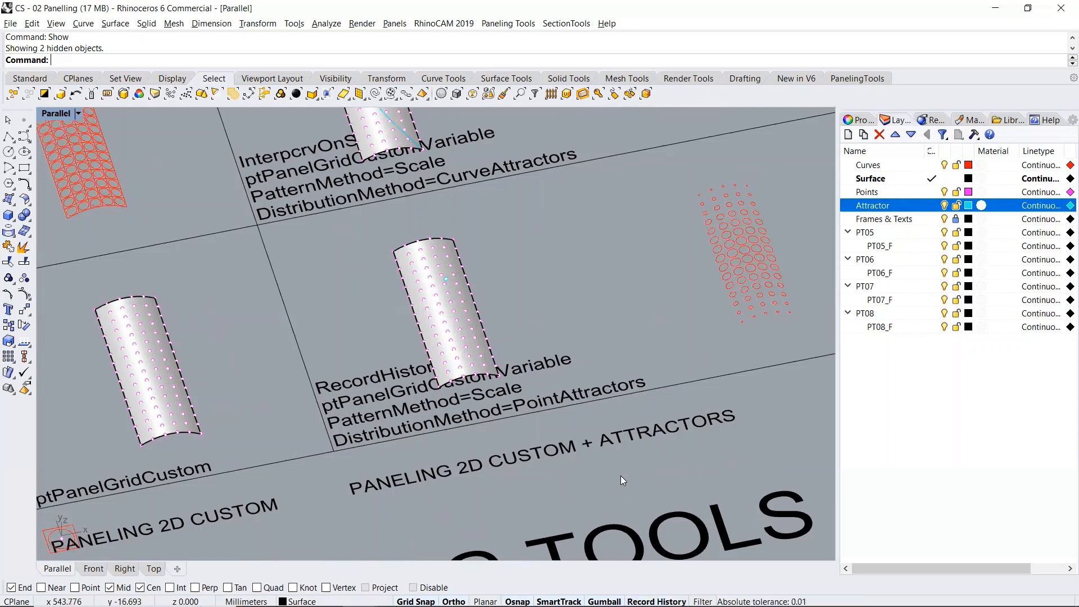
{"action": "type", "text": "P"}
{"action": "type", "text": "t"}
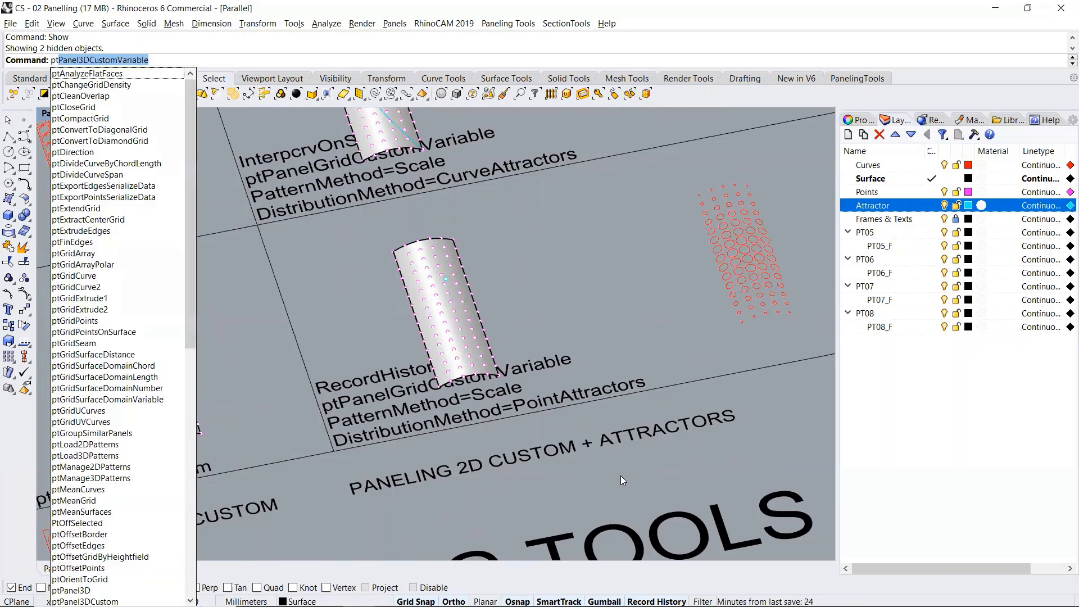
{"action": "type", "text": "Panel"}
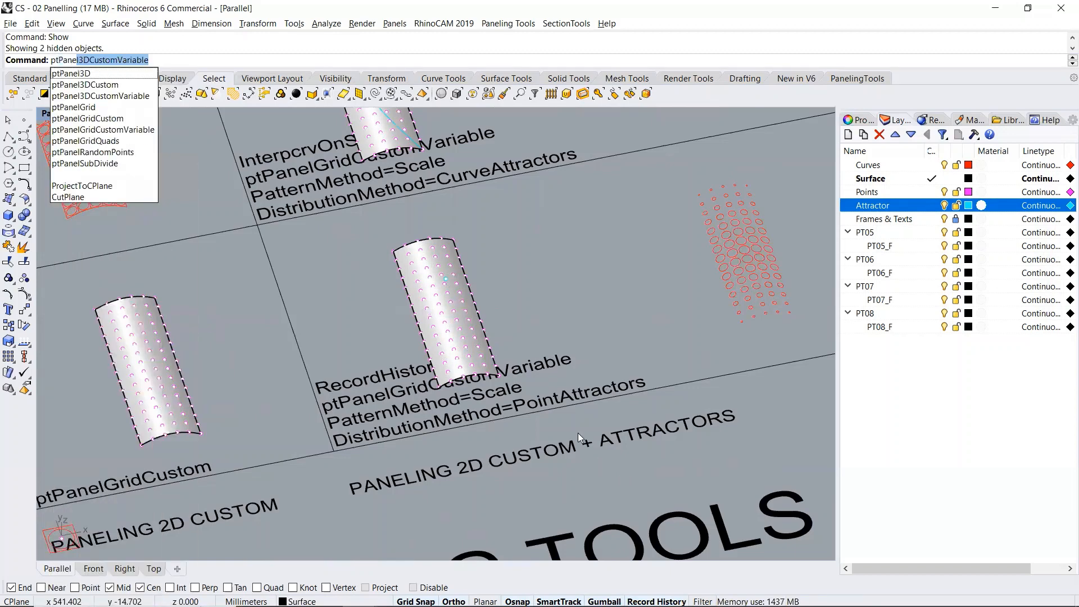
{"action": "left_click", "coordinate": [137, 130]}
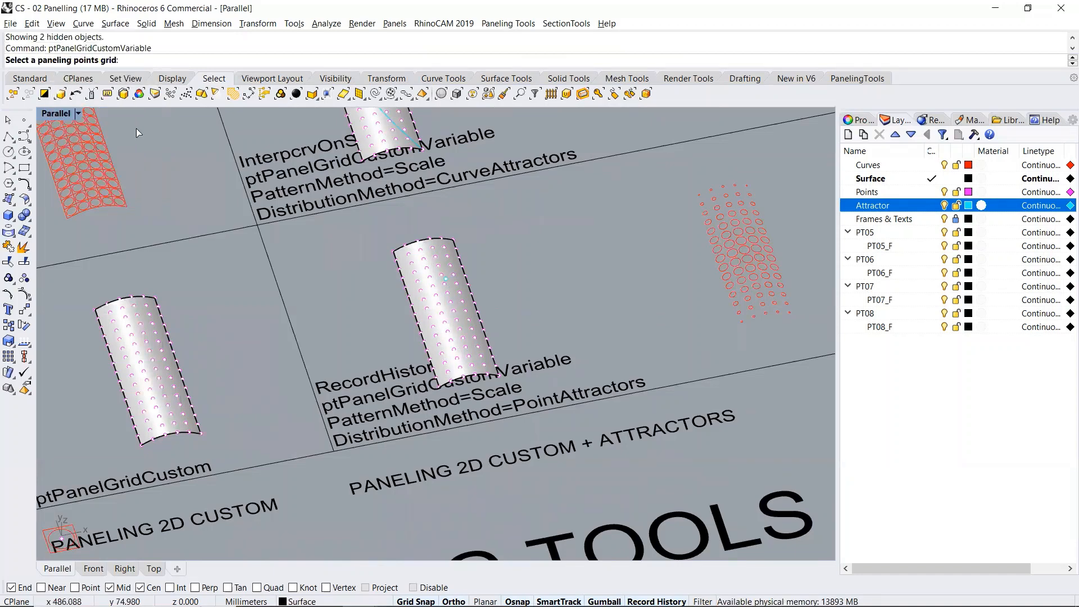
{"action": "left_click", "coordinate": [476, 377]}
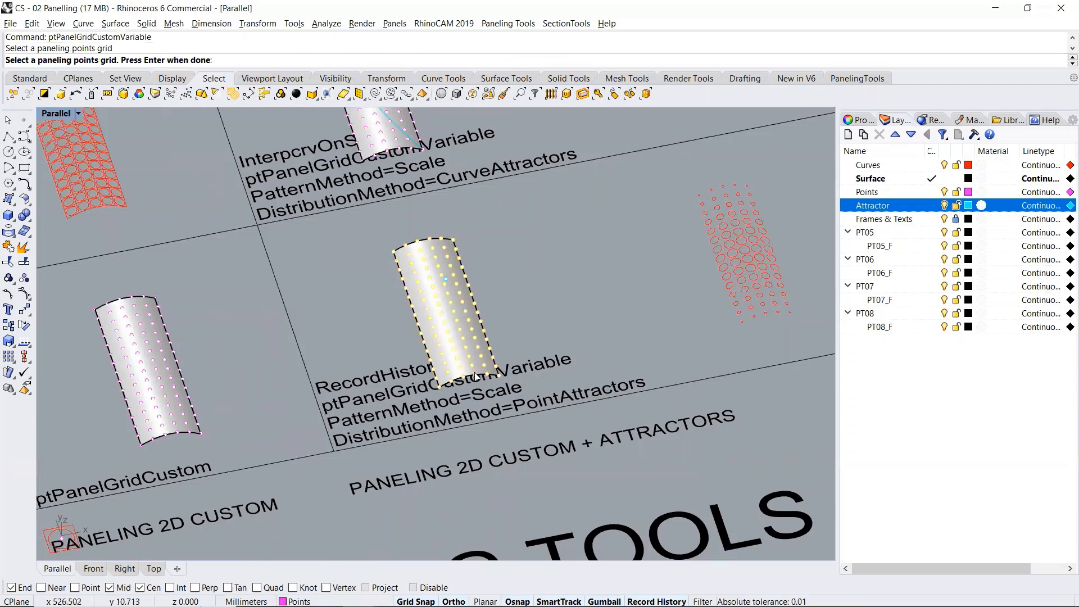
{"action": "key", "text": "Return"}
{"action": "left_click", "coordinate": [472, 365]}
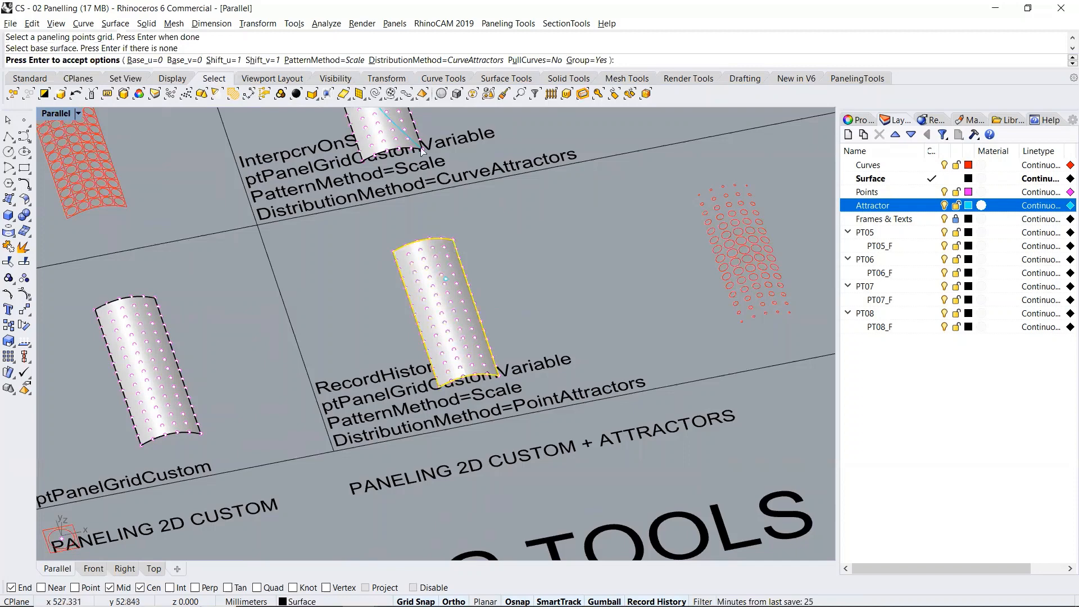
Set the paneling's distribution method to PointAttractors, keep the Scale pattern method, and select the attractor point on the surface
{"action": "left_click", "coordinate": [455, 60]}
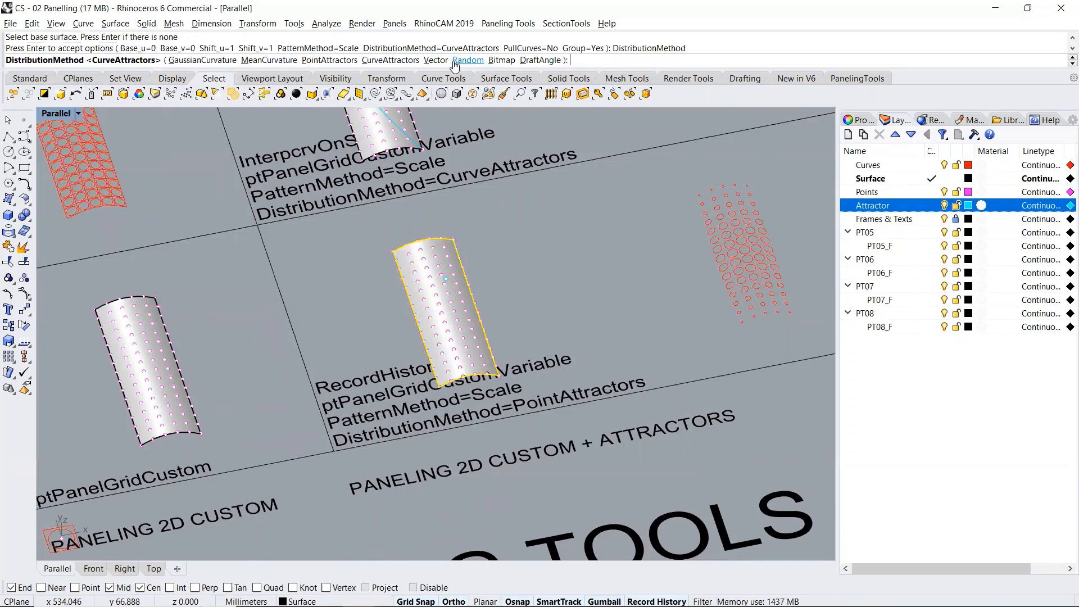
{"action": "left_click", "coordinate": [332, 61]}
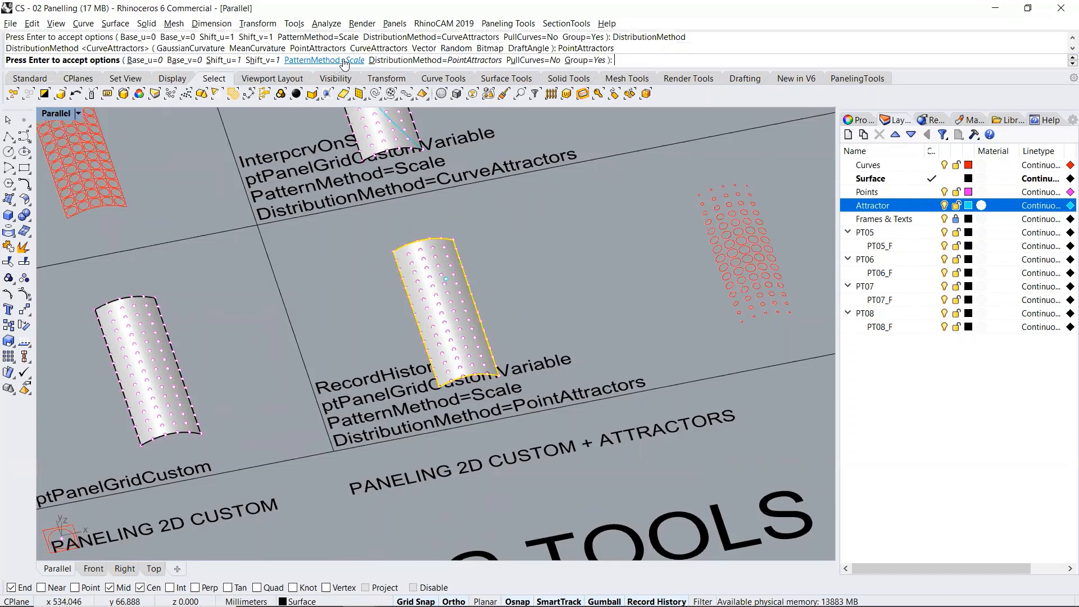
{"action": "key", "text": "Return"}
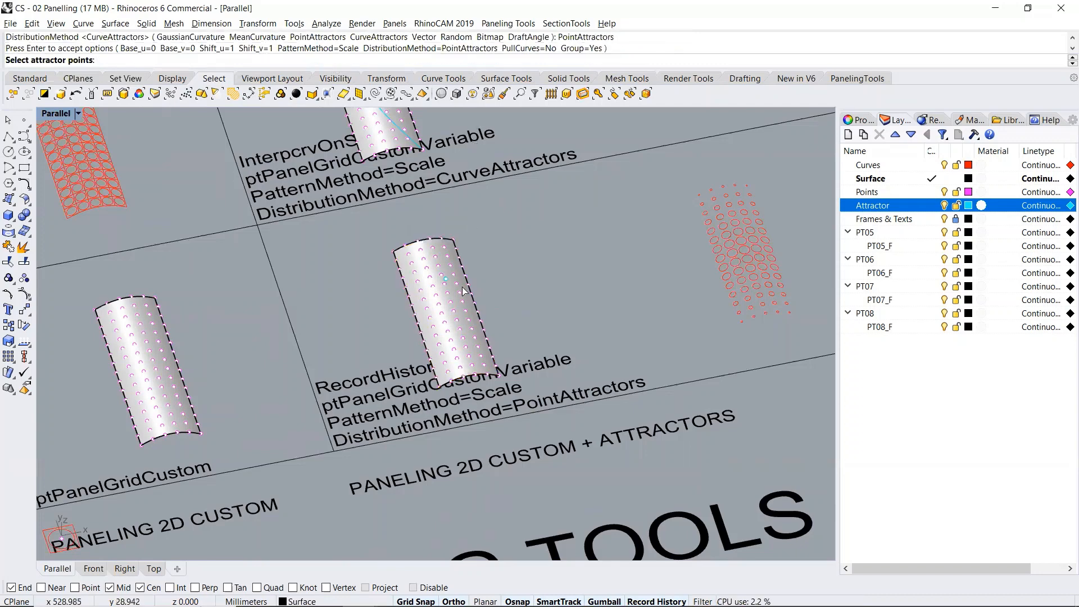
{"action": "scroll", "coordinate": [460, 265], "scroll_direction": "up", "scroll_amount": 5}
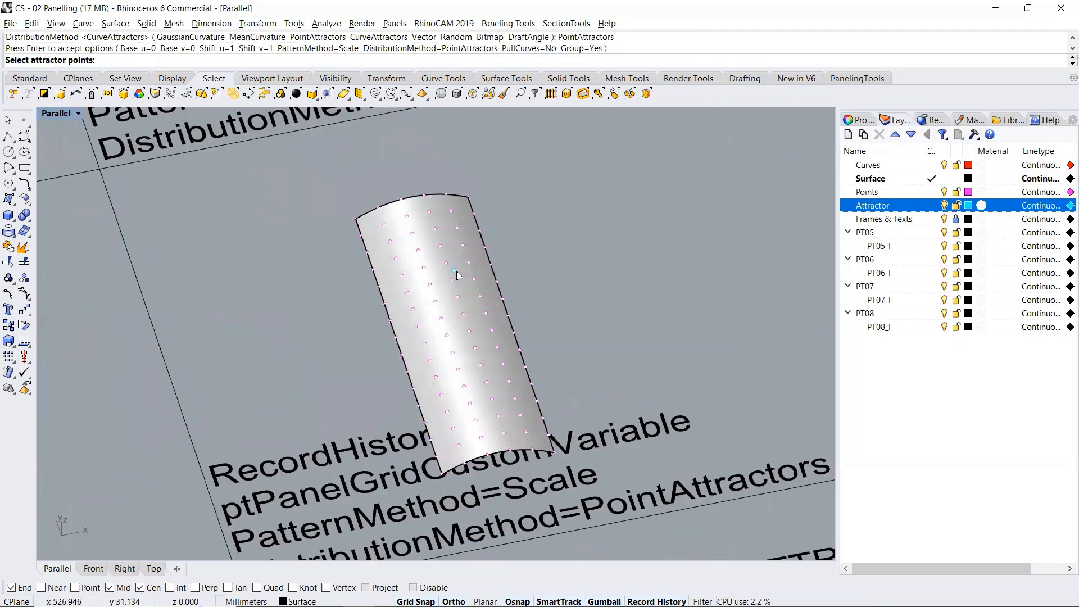
{"action": "left_click", "coordinate": [457, 265]}
{"action": "key", "text": "Return"}
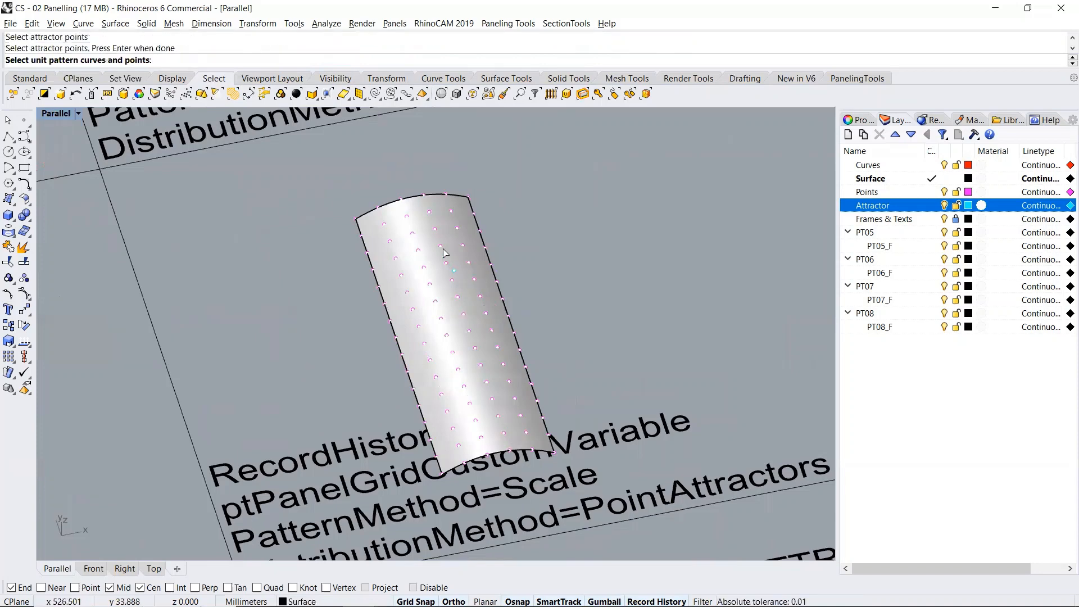
Panel with the unit circle pattern using its centre point as origin and scale factors from 0.125 to 0.9
{"action": "scroll", "coordinate": [457, 266], "scroll_direction": "down", "scroll_amount": 6}
{"action": "scroll", "coordinate": [206, 402], "scroll_direction": "up", "scroll_amount": 5}
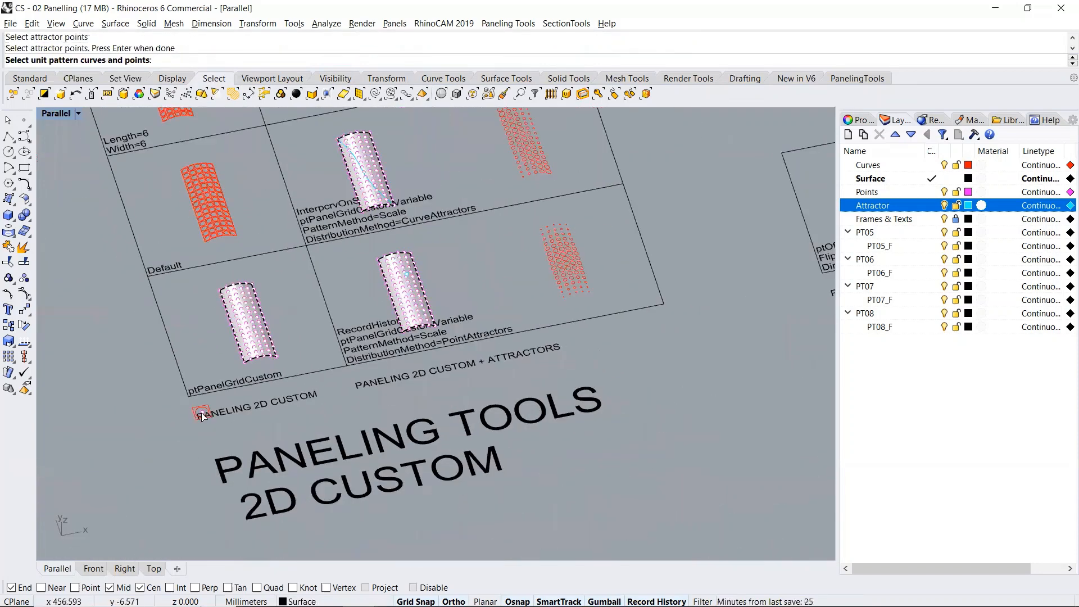
{"action": "left_click", "coordinate": [215, 400]}
{"action": "key", "text": "Return"}
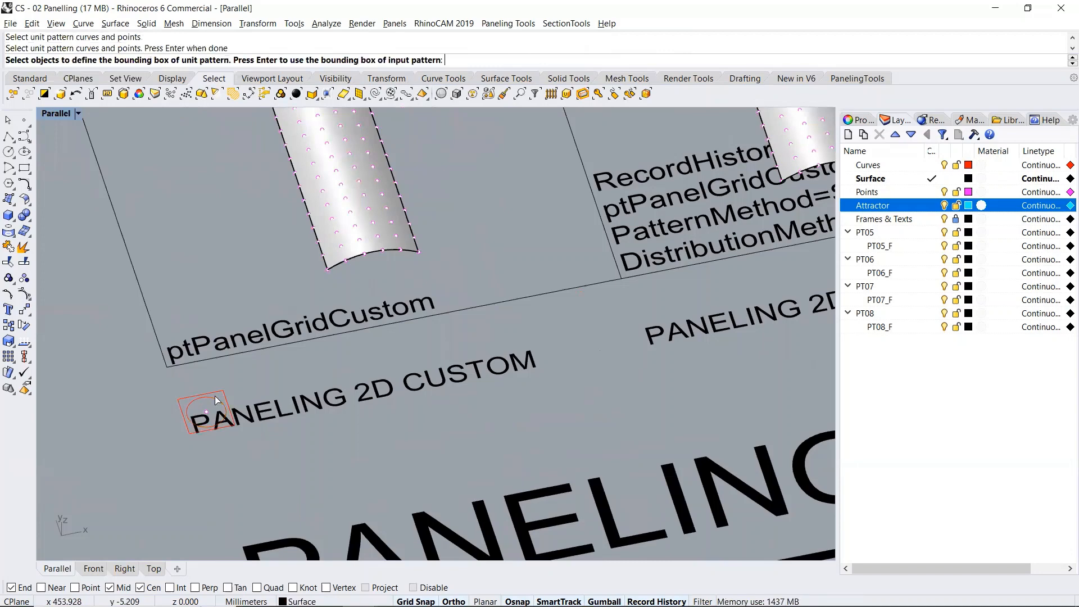
{"action": "key", "text": "Return"}
{"action": "left_click", "coordinate": [214, 400]}
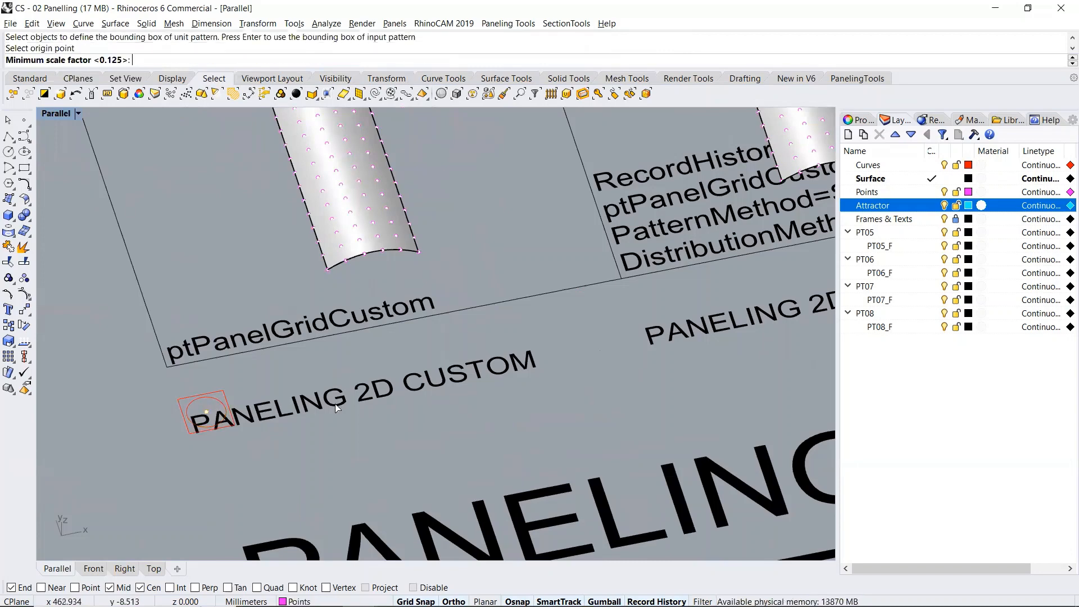
{"action": "key", "text": "Return"}
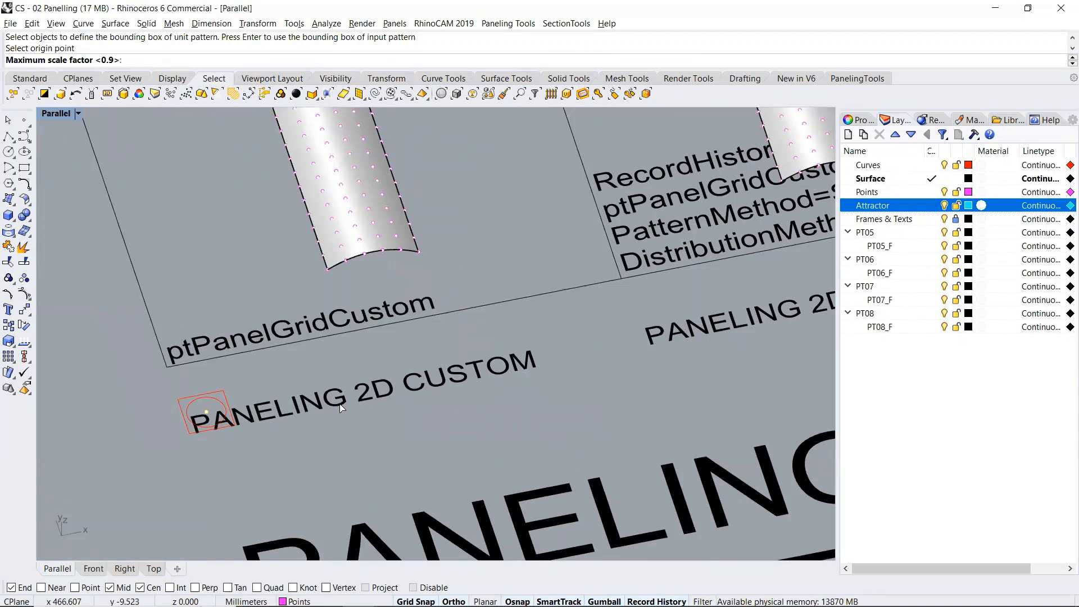
{"action": "key", "text": "Return"}
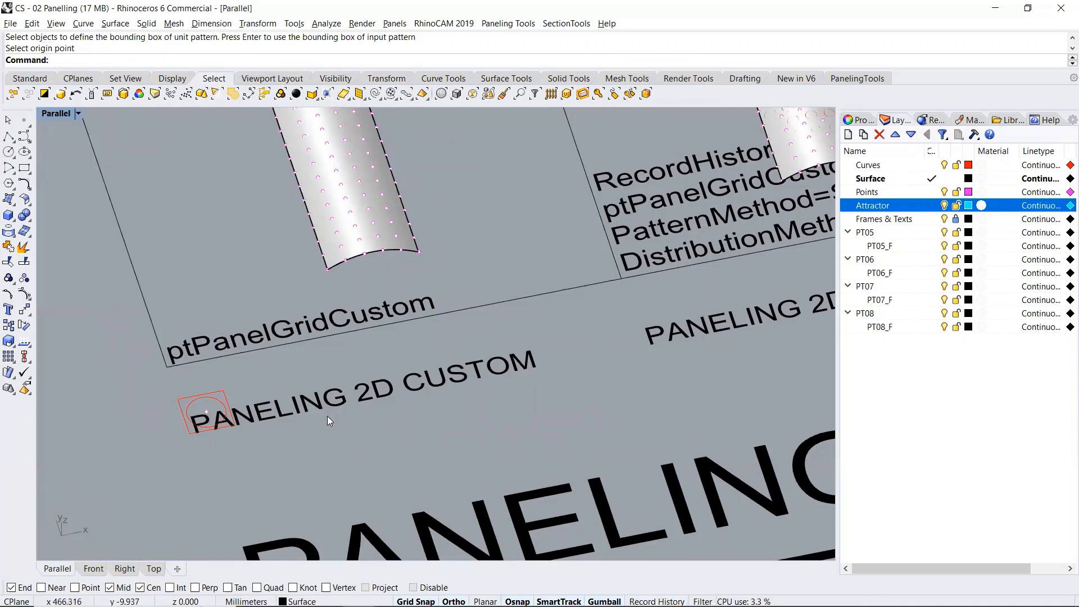
Hide the base surface in the PointAttractors frame, leaving the newly paneled circles and grid points
{"action": "scroll", "coordinate": [327, 416], "scroll_direction": "down", "scroll_amount": 5}
{"action": "scroll", "coordinate": [505, 293], "scroll_direction": "up", "scroll_amount": 2}
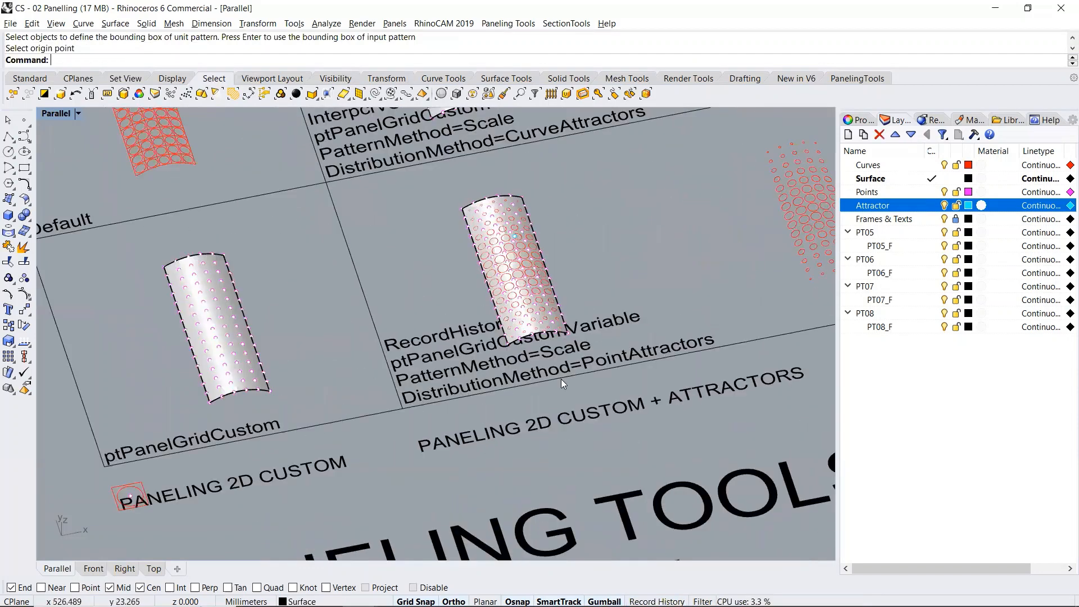
{"action": "scroll", "coordinate": [561, 380], "scroll_direction": "up", "scroll_amount": 2}
{"action": "left_click", "coordinate": [574, 386]}
{"action": "type", "text": "Hide"}
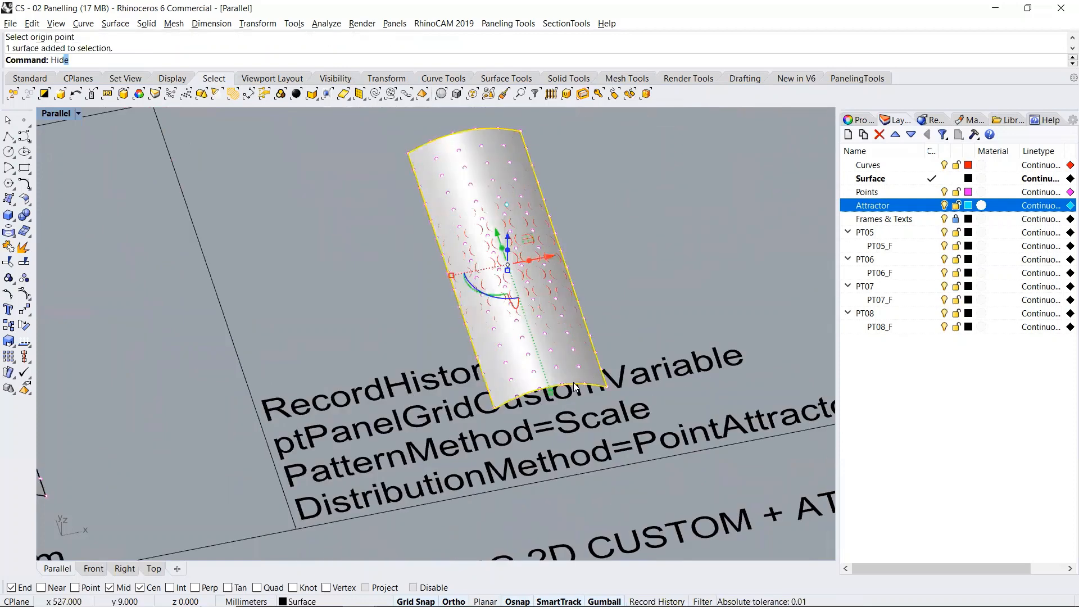
{"action": "key", "text": "Return"}
{"action": "right_click_drag", "start_coordinate": [534, 246], "coordinate": [558, 247]}
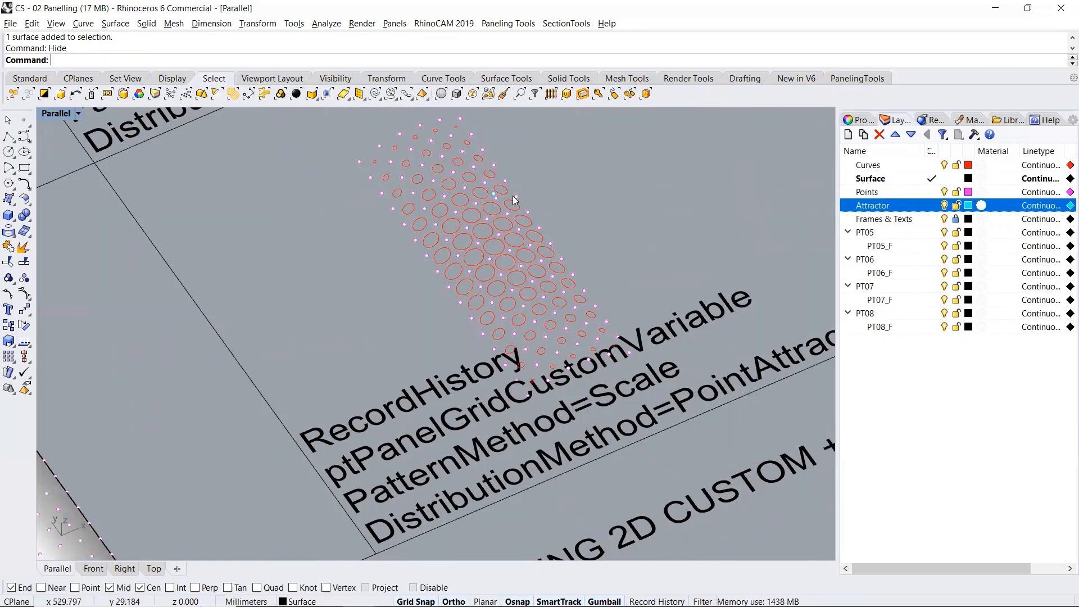
Move the attractor point across the PointAttractors grid to update the history-linked circle sizes
{"action": "left_click", "coordinate": [494, 194]}
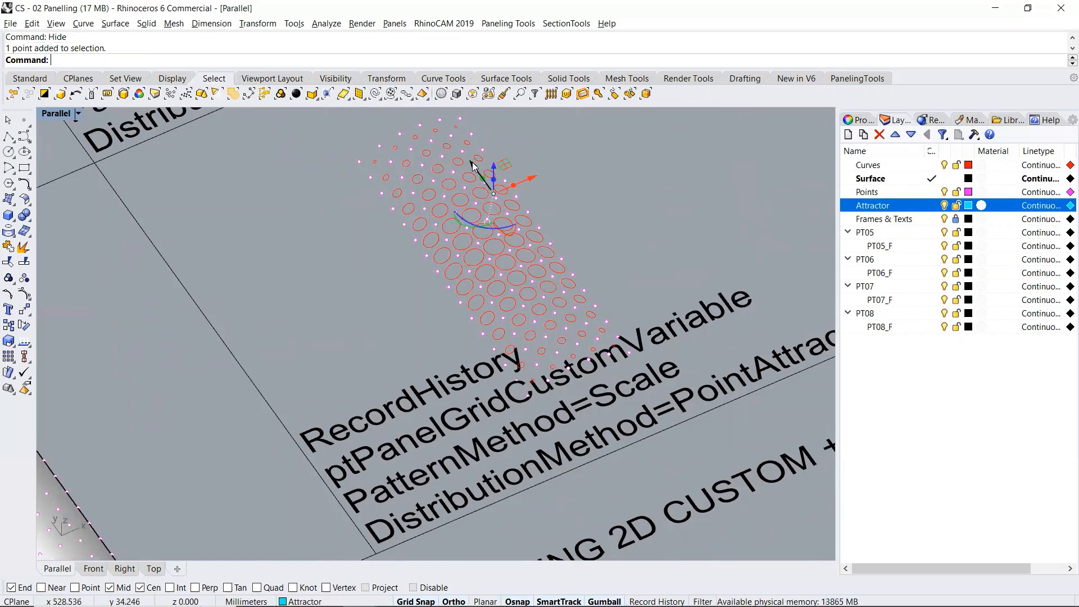
{"action": "left_click_drag", "start_coordinate": [472, 163], "coordinate": [410, 161]}
{"action": "key", "text": "Escape"}
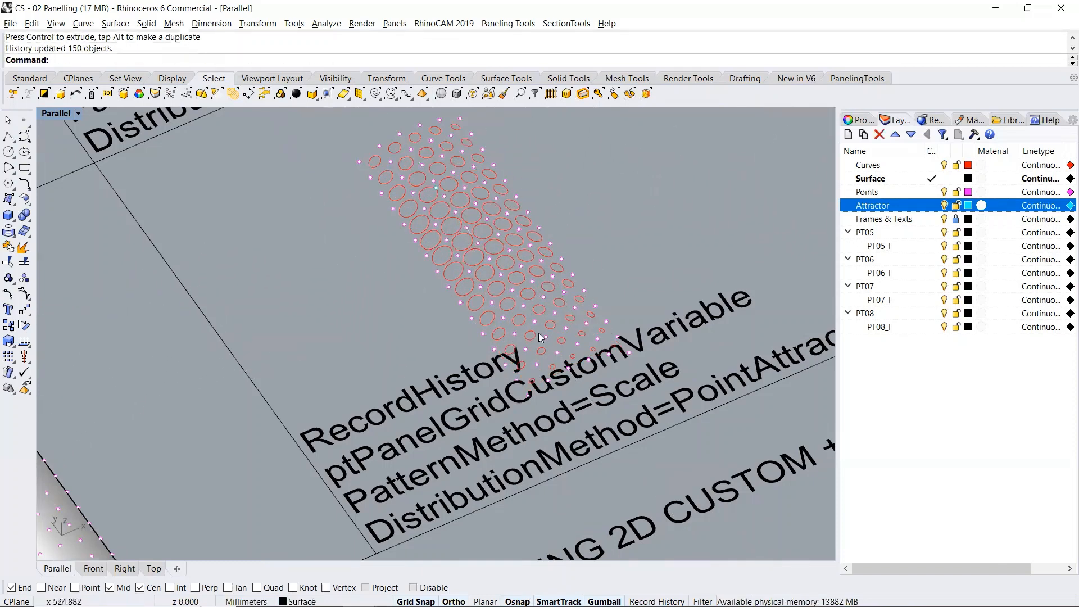
Examine the updated circles around the moved attractor point, and the attractor curve on the CurveAttractors frame's surface
{"action": "scroll", "coordinate": [539, 333], "scroll_direction": "down", "scroll_amount": 2}
{"action": "scroll", "coordinate": [624, 356], "scroll_direction": "down", "scroll_amount": 3}
{"action": "right_click_drag", "start_coordinate": [520, 363], "coordinate": [591, 309]}
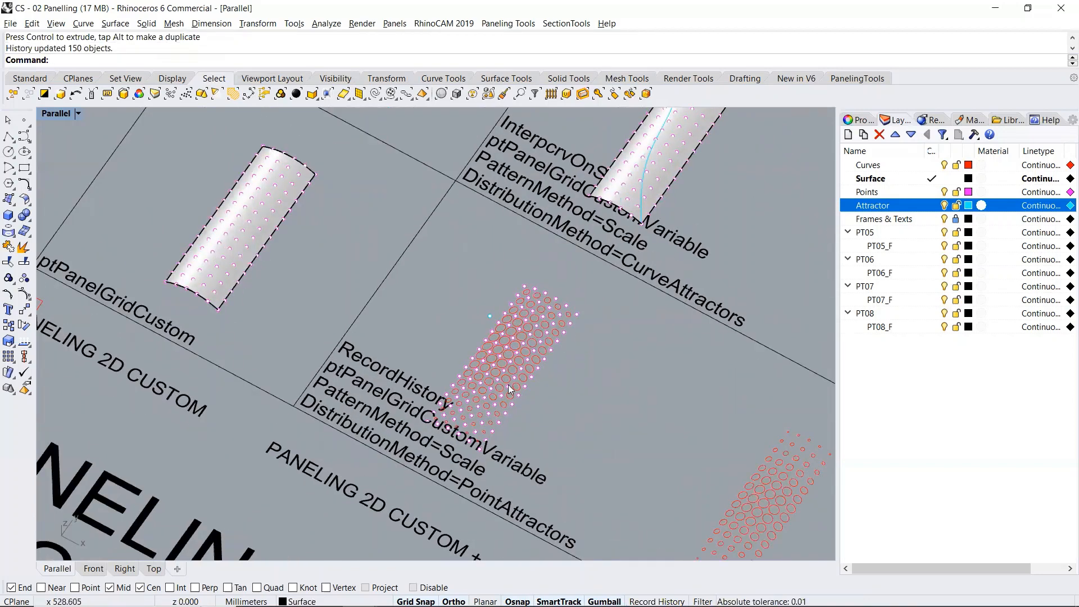
{"action": "scroll", "coordinate": [444, 420], "scroll_direction": "down", "scroll_amount": 2}
{"action": "scroll", "coordinate": [512, 285], "scroll_direction": "down", "scroll_amount": 2}
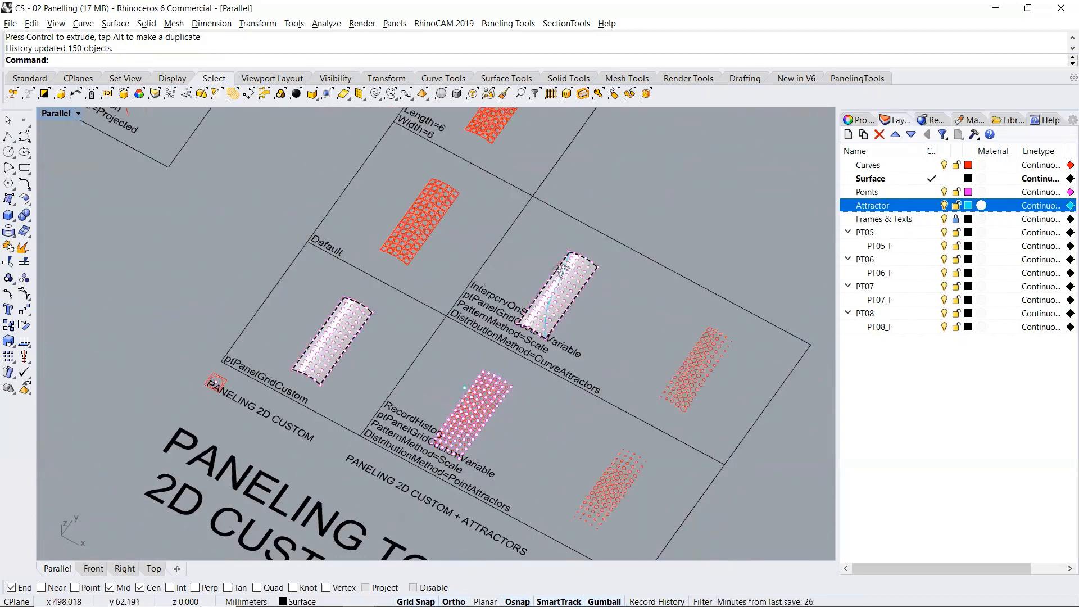
{"action": "scroll", "coordinate": [560, 273], "scroll_direction": "up", "scroll_amount": 2}
{"action": "scroll", "coordinate": [460, 241], "scroll_direction": "up", "scroll_amount": 2}
{"action": "scroll", "coordinate": [460, 239], "scroll_direction": "up", "scroll_amount": 1}
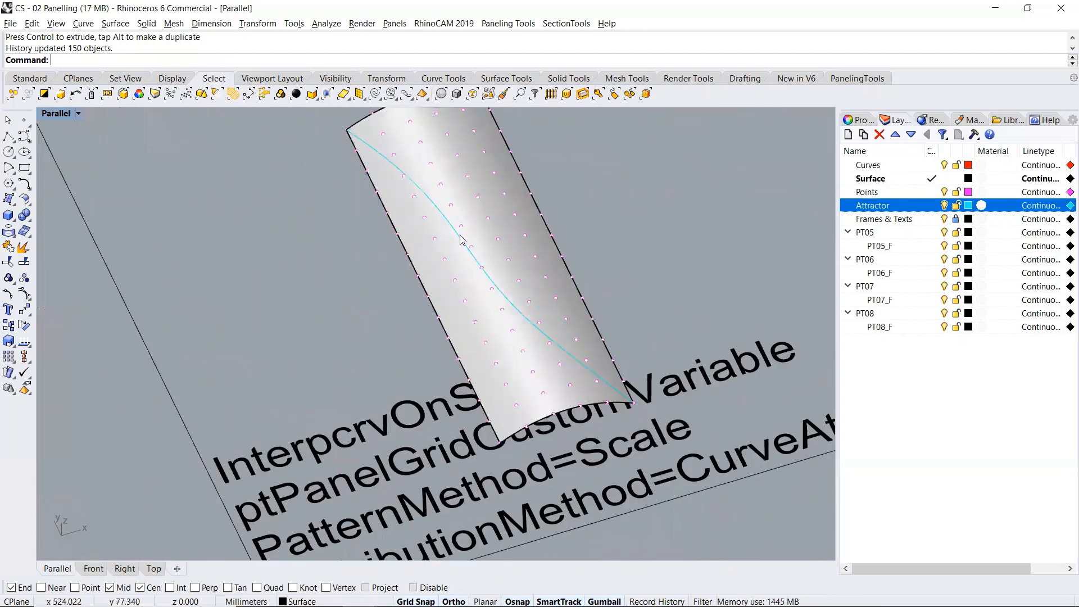
{"action": "left_click", "coordinate": [525, 257]}
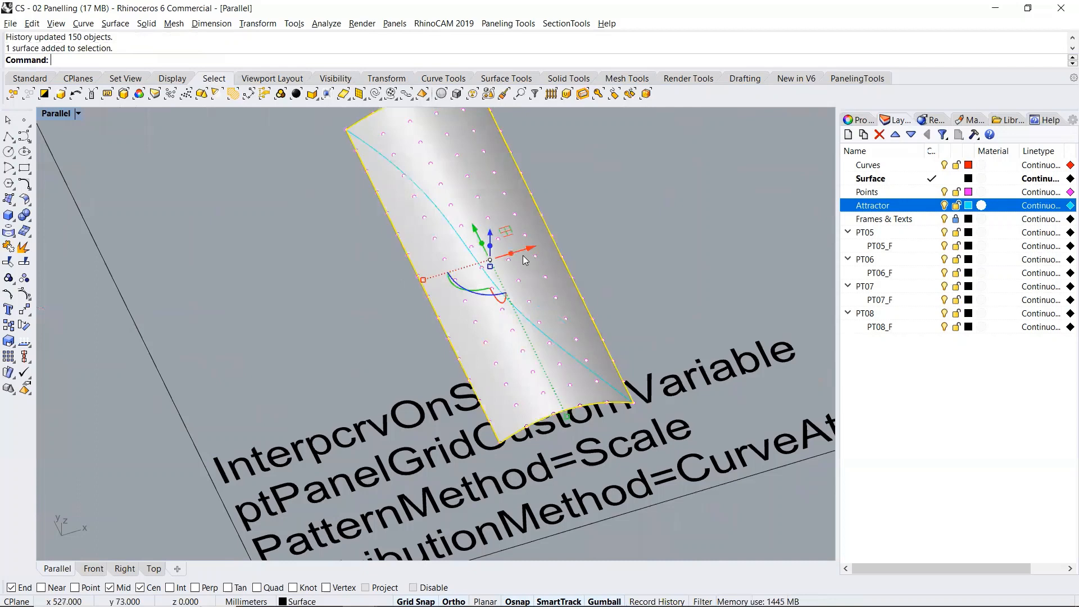
{"action": "key", "text": "Escape"}
{"action": "type", "text": "ptPanel3DCustomVariable"}
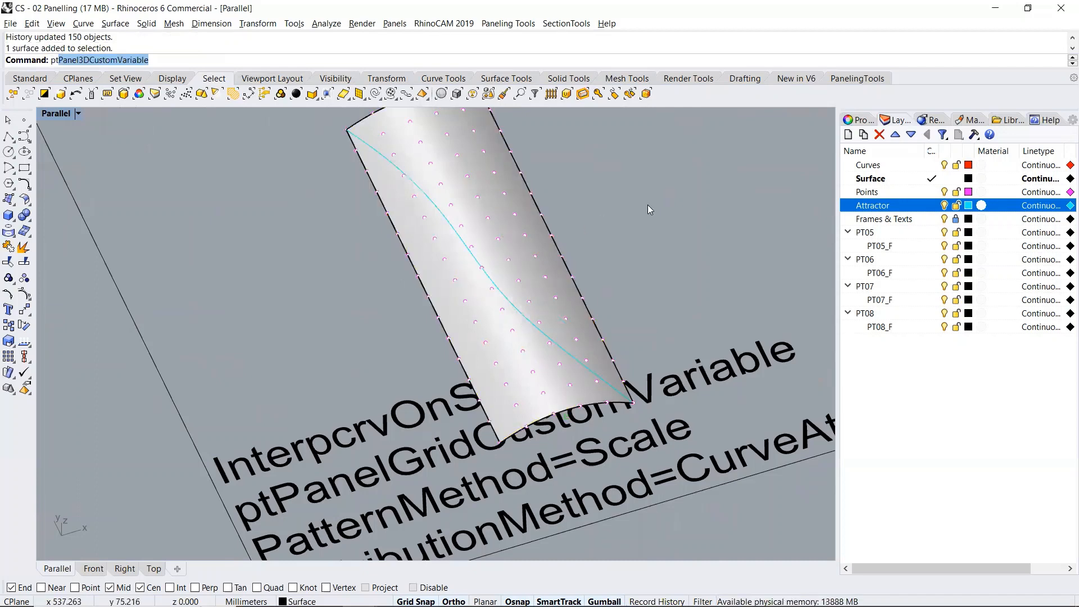
{"action": "key", "text": "Escape"}
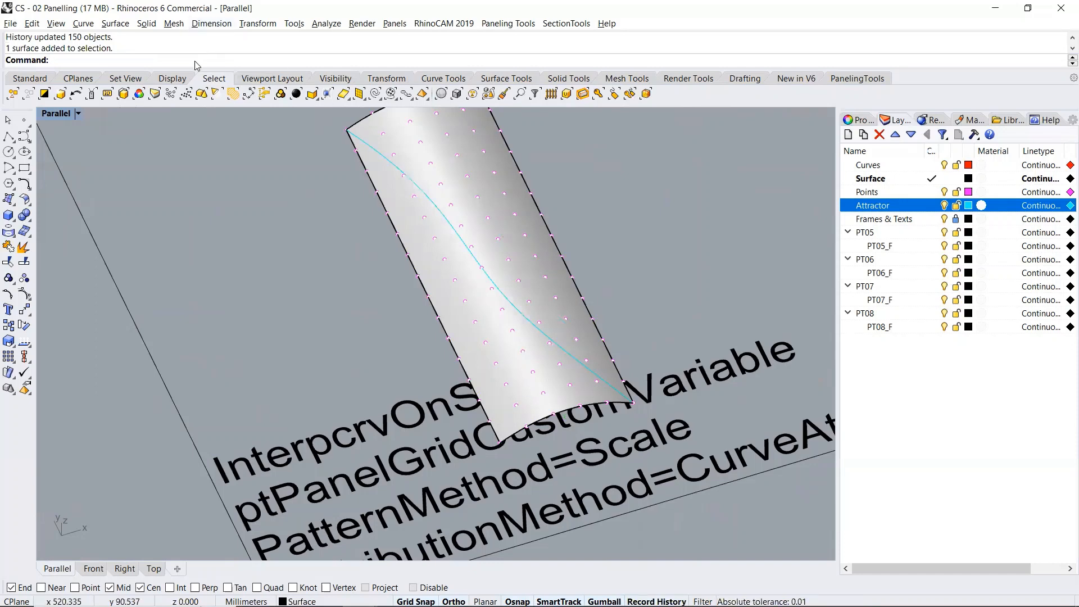
With history recording on, start ptPanelGridCustomVariable on the CurveAttractors frame's point grid and base surface
{"action": "type", "text": "ptPanel3DCustomVariable"}
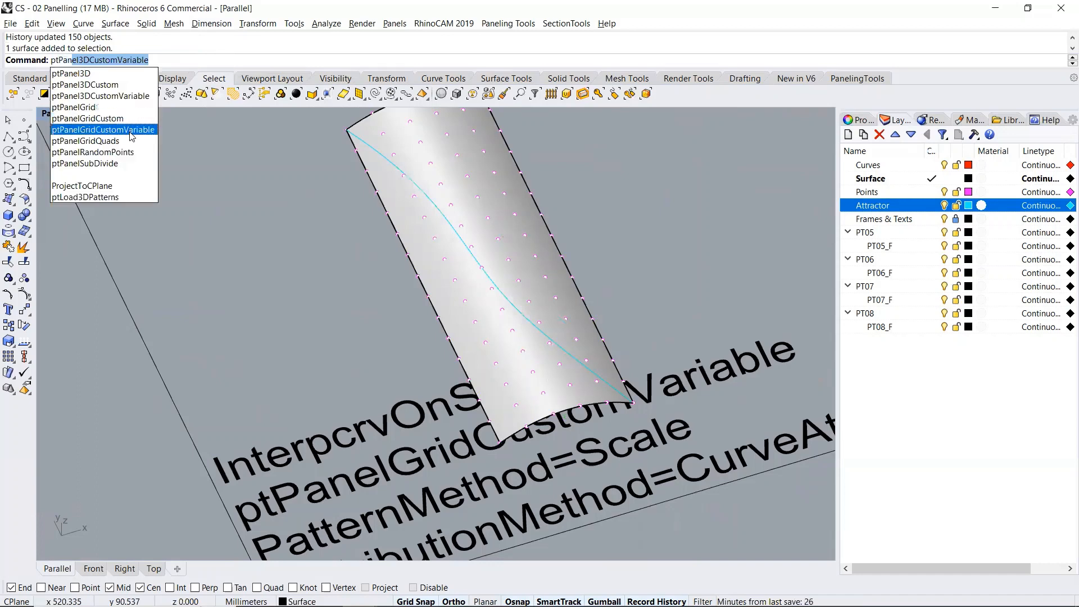
{"action": "left_click", "coordinate": [130, 131]}
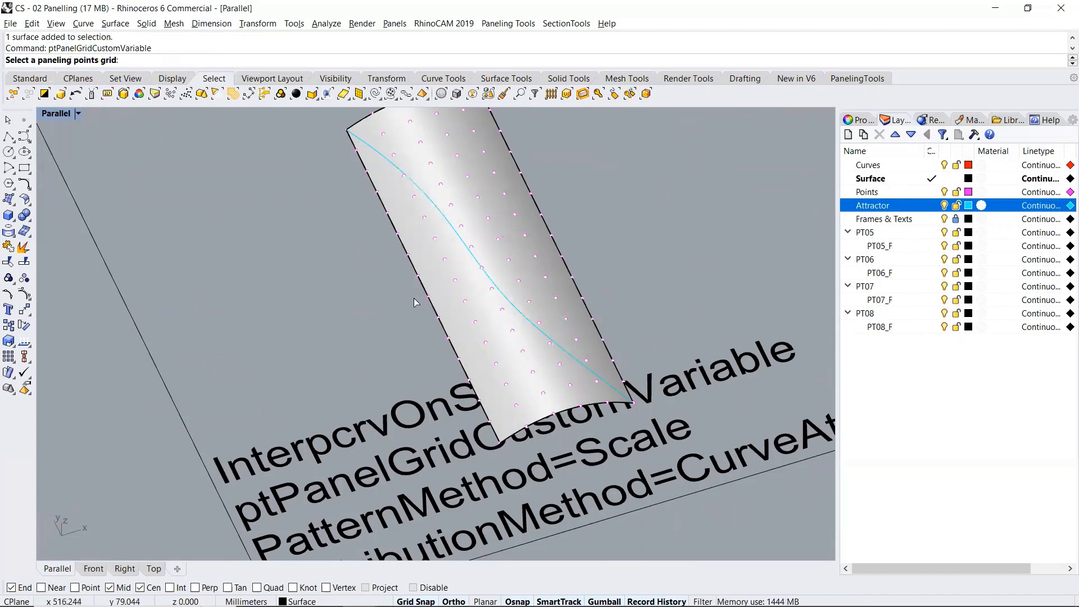
{"action": "left_click", "coordinate": [520, 351]}
{"action": "key", "text": "Return"}
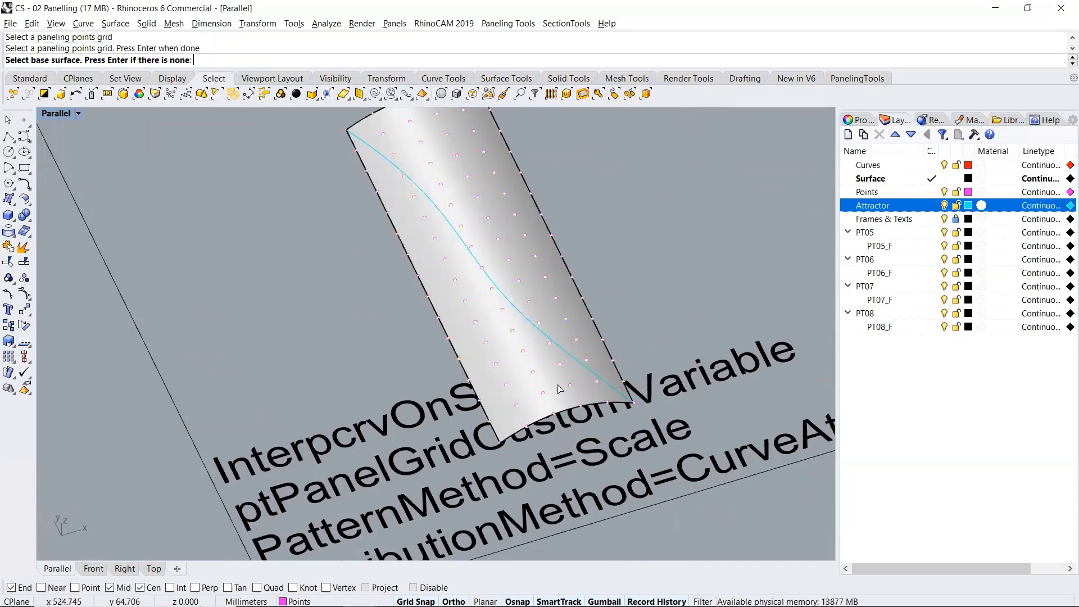
{"action": "left_click", "coordinate": [567, 412]}
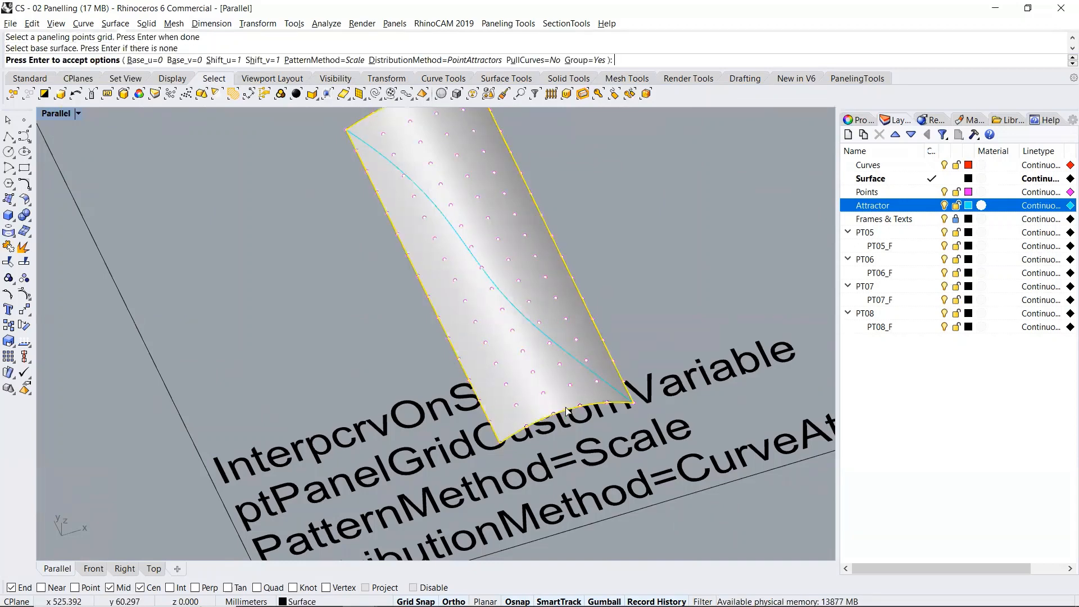
Set DistributionMethod to CurveAttractors, accept the options, and use the curve on the surface as the attractor
{"action": "left_click", "coordinate": [420, 60]}
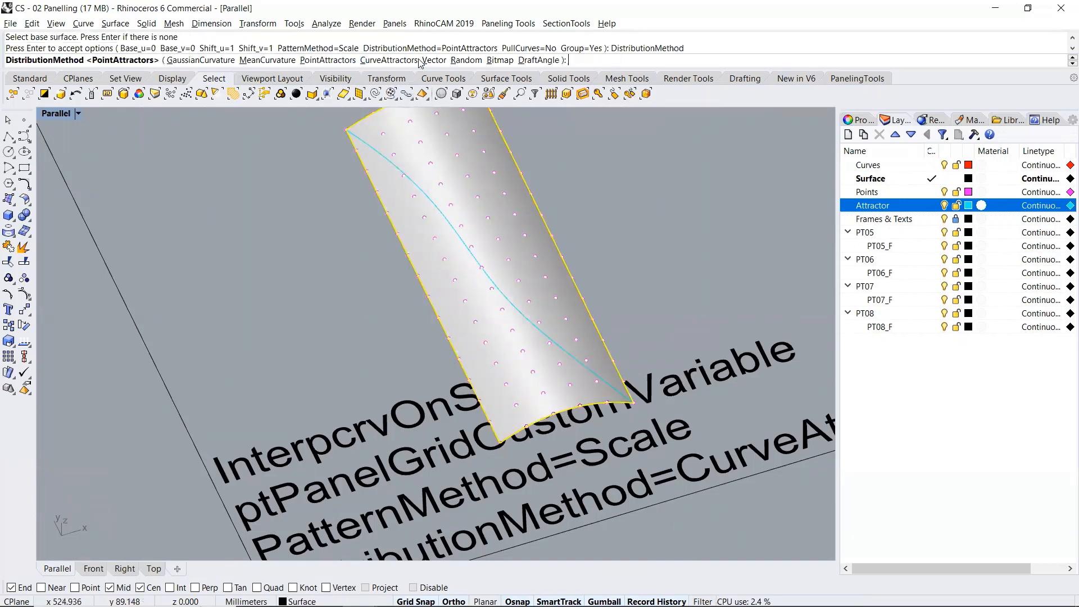
{"action": "left_click", "coordinate": [375, 61]}
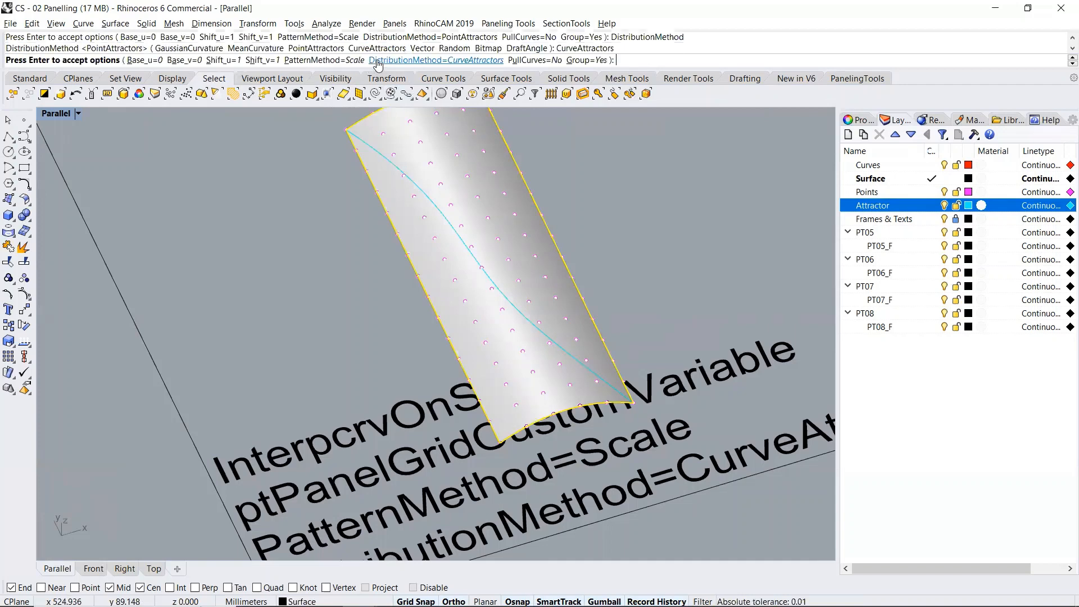
{"action": "key", "text": "Return"}
{"action": "left_click", "coordinate": [450, 225]}
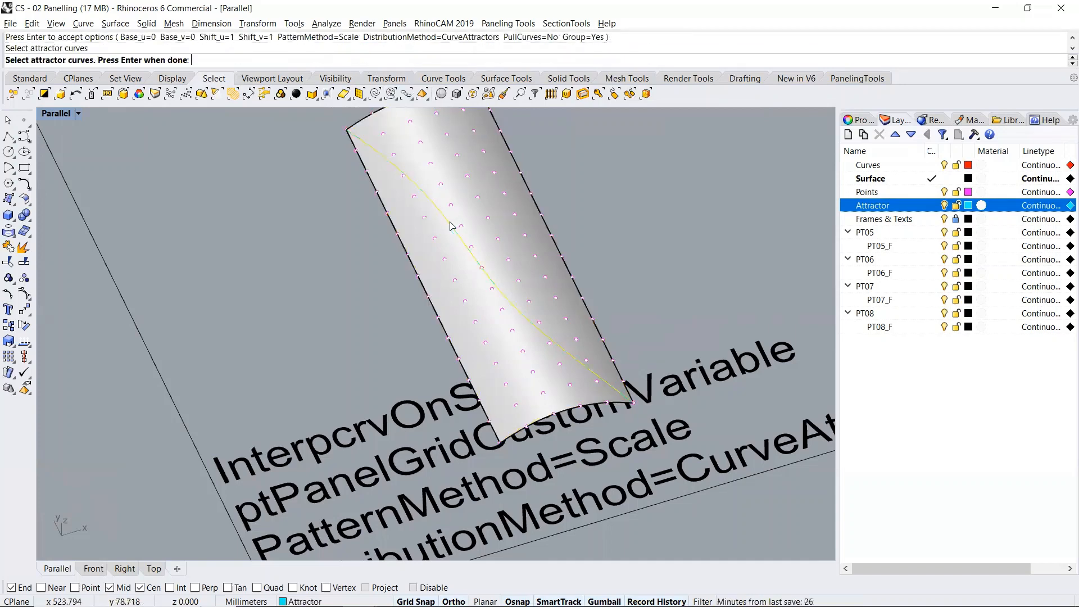
{"action": "key", "text": "Return"}
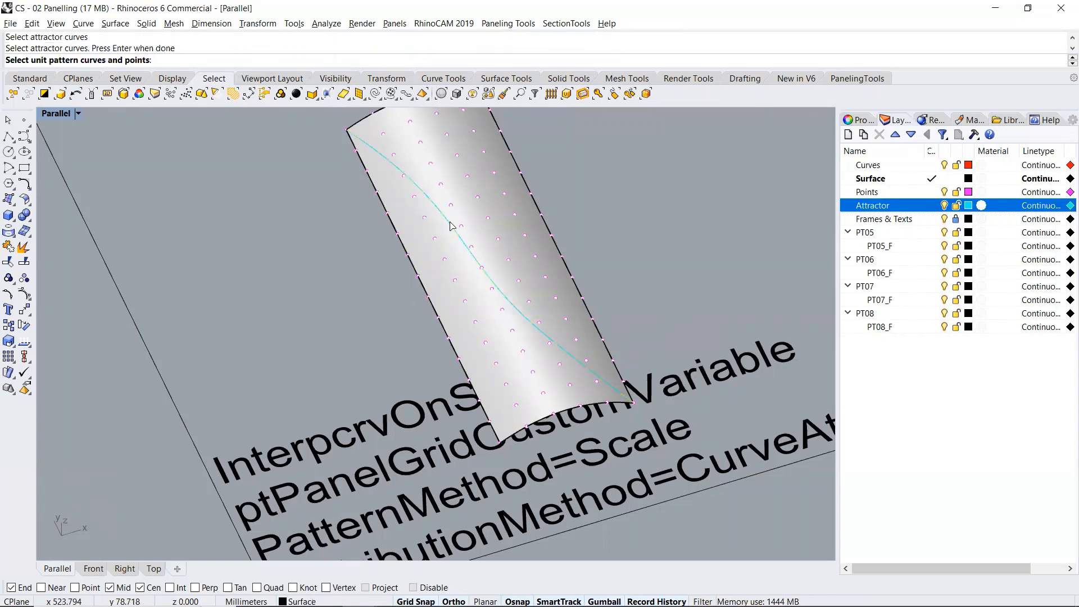
Panel the grid with the circle beside the PANELING 2D CUSTOM title, using its own bounding box, its centre point as origin and the default scale factors
{"action": "scroll", "coordinate": [450, 226], "scroll_direction": "down", "scroll_amount": 5}
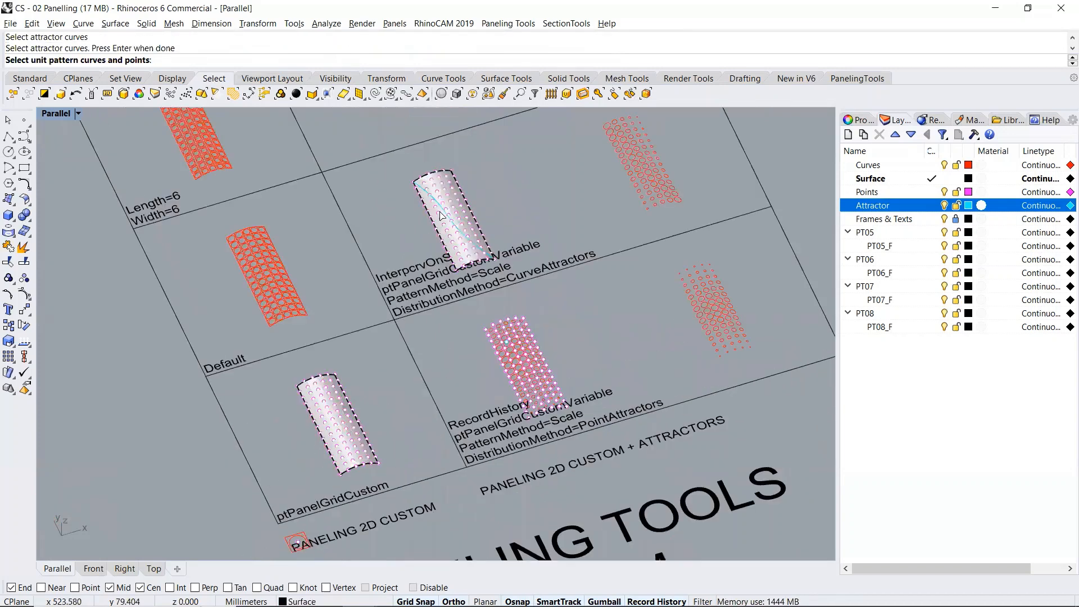
{"action": "scroll", "coordinate": [302, 537], "scroll_direction": "up", "scroll_amount": 4}
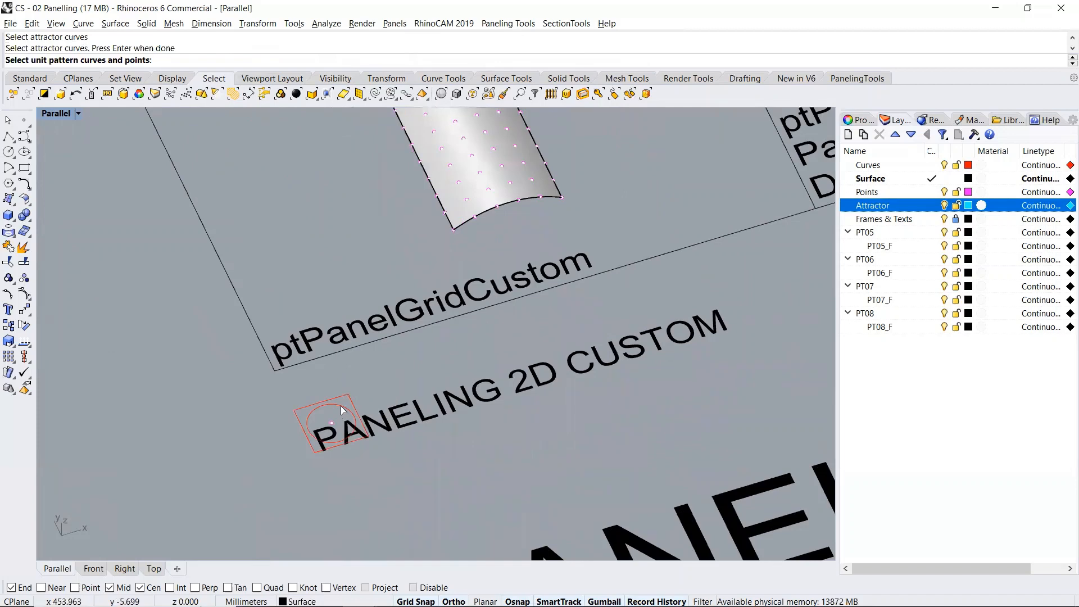
{"action": "left_click", "coordinate": [341, 406]}
{"action": "key", "text": "Return"}
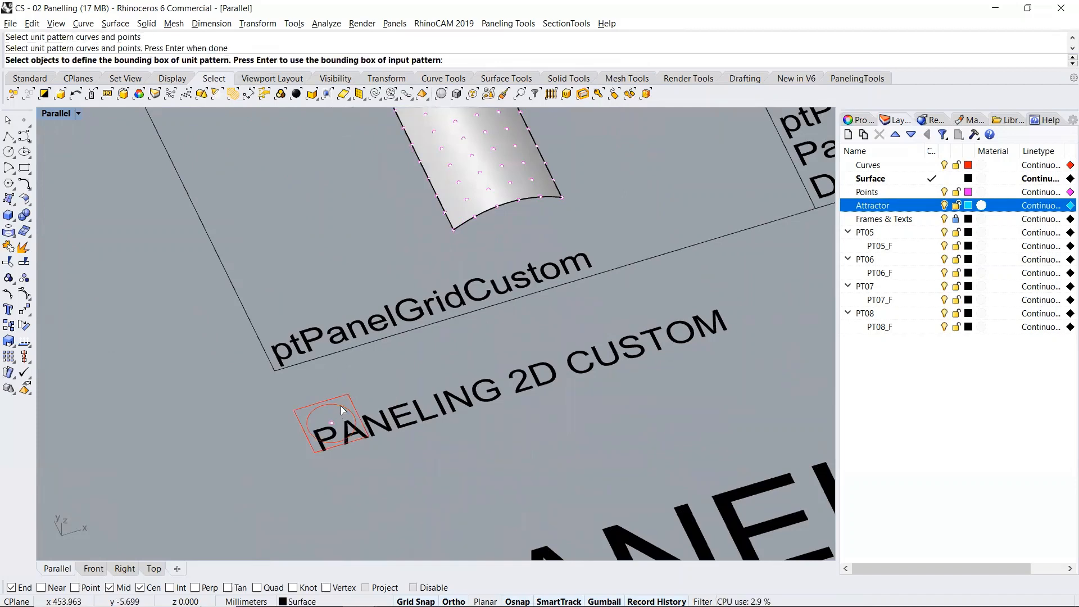
{"action": "key", "text": "Return"}
{"action": "left_click", "coordinate": [332, 422]}
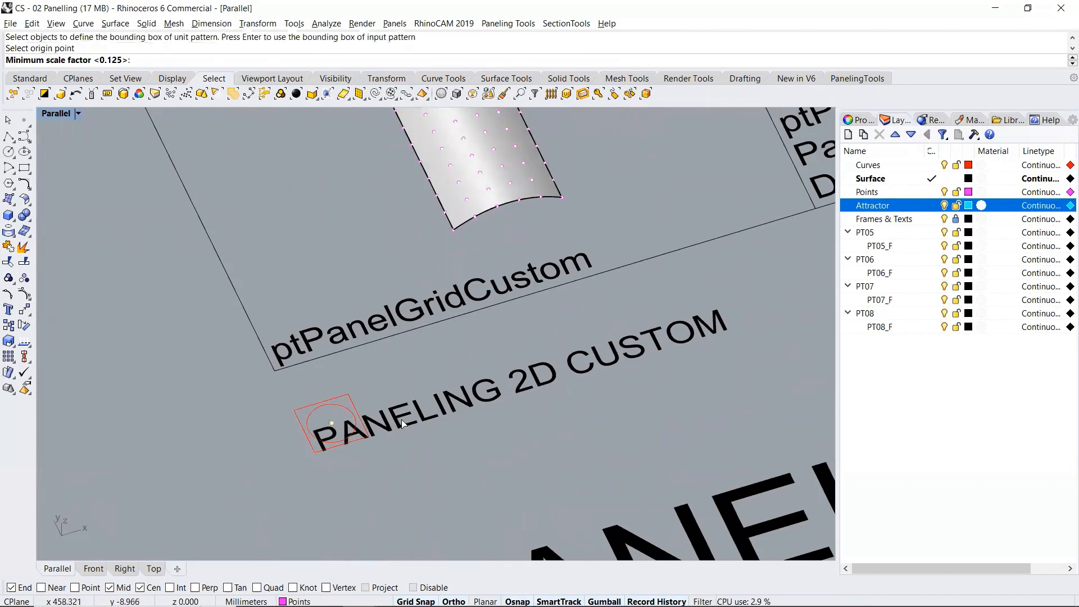
{"action": "key", "text": "Return"}
{"action": "key", "text": "Return"}
{"action": "scroll", "coordinate": [376, 411], "scroll_direction": "down", "scroll_amount": 4}
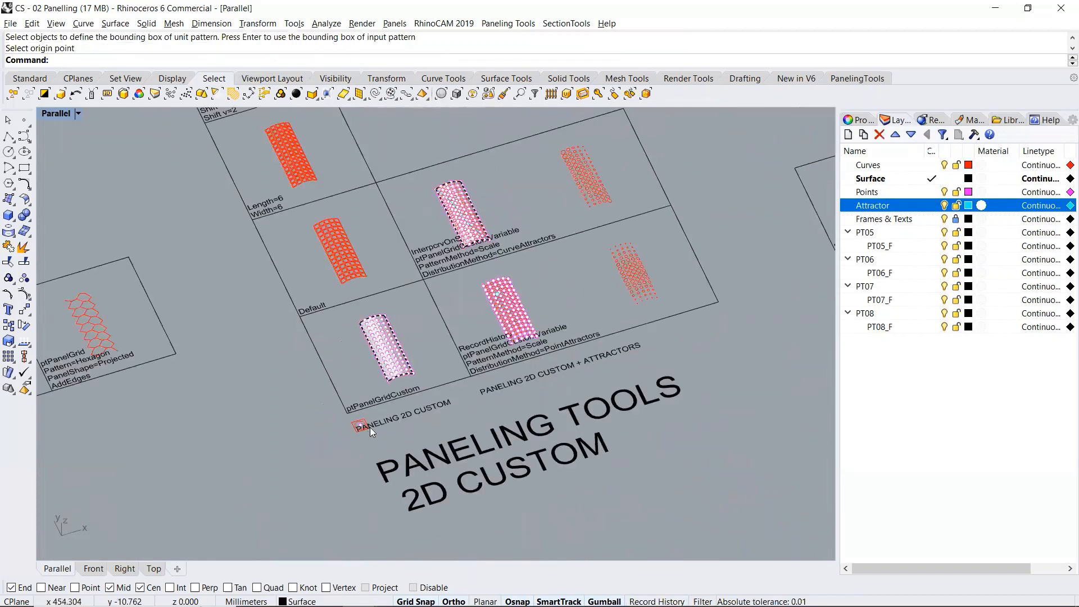
Hide the base surface in the CurveAttractors frame, leaving the paneled circles, grid points and attractor curve
{"action": "scroll", "coordinate": [467, 202], "scroll_direction": "up", "scroll_amount": 6}
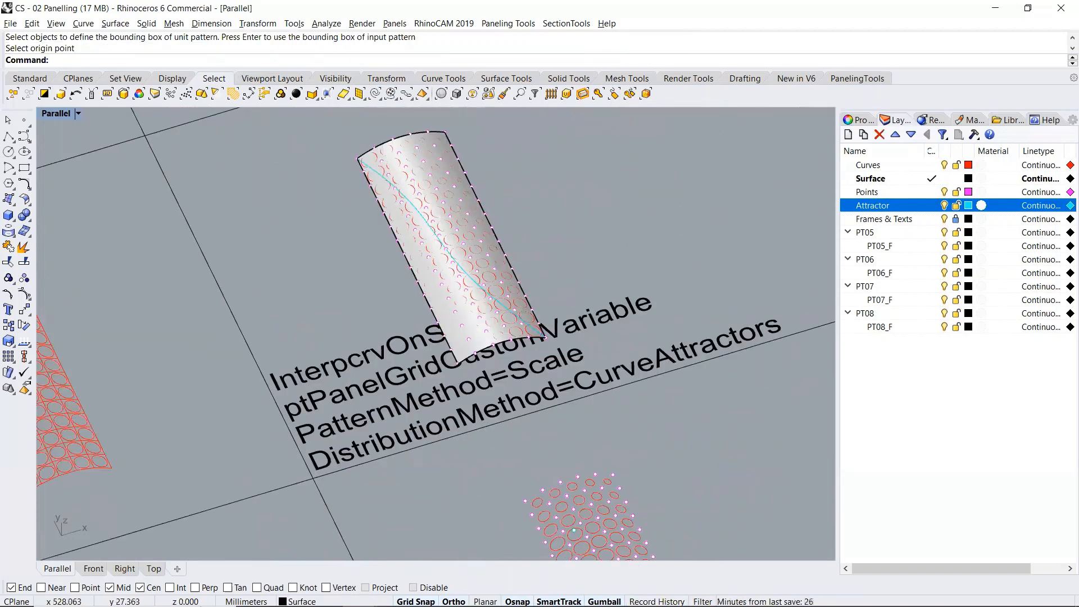
{"action": "scroll", "coordinate": [466, 224], "scroll_direction": "up", "scroll_amount": 2}
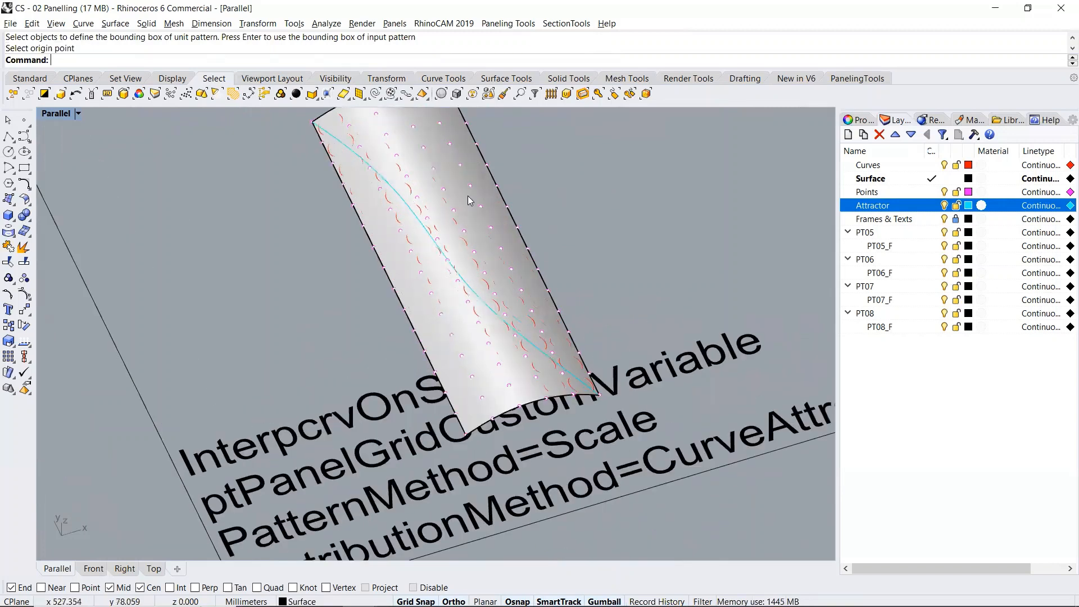
{"action": "left_click", "coordinate": [469, 200]}
{"action": "left_click", "coordinate": [527, 236]}
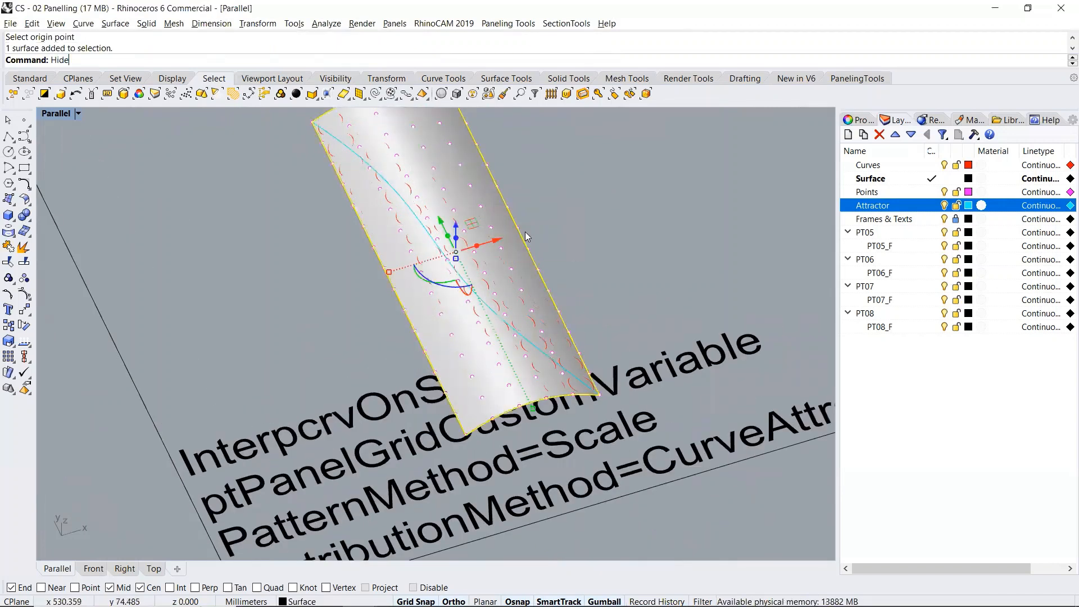
{"action": "key", "text": "ctrl+h"}
Try to move a single middle point of the attractor curve along X, cancelling the change each time
{"action": "right_click_drag", "start_coordinate": [477, 272], "coordinate": [490, 259]}
{"action": "left_click", "coordinate": [424, 275]}
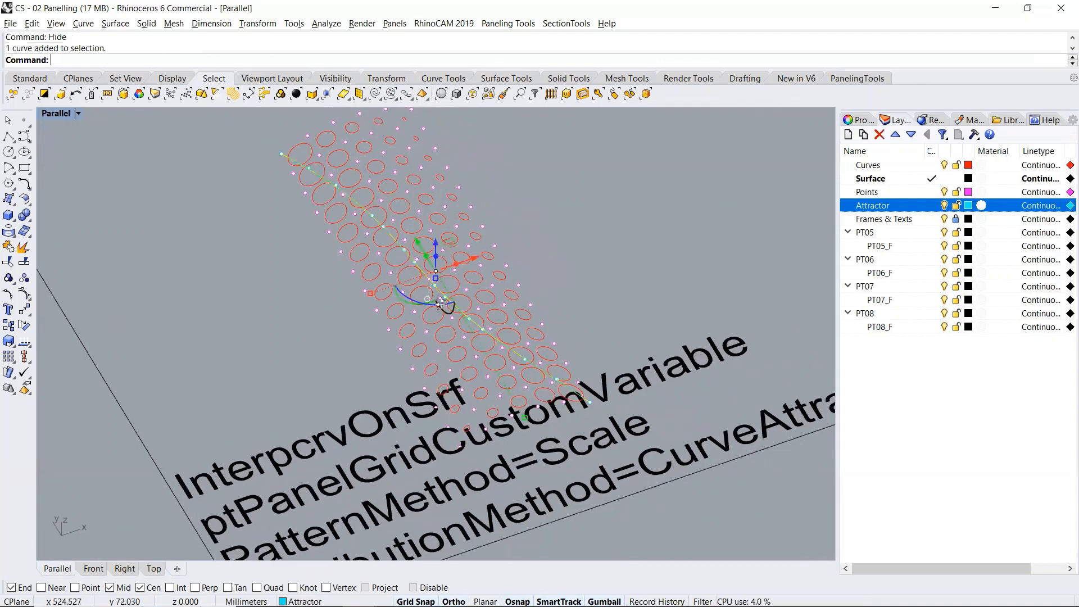
{"action": "right_click_drag", "start_coordinate": [439, 306], "coordinate": [511, 288]}
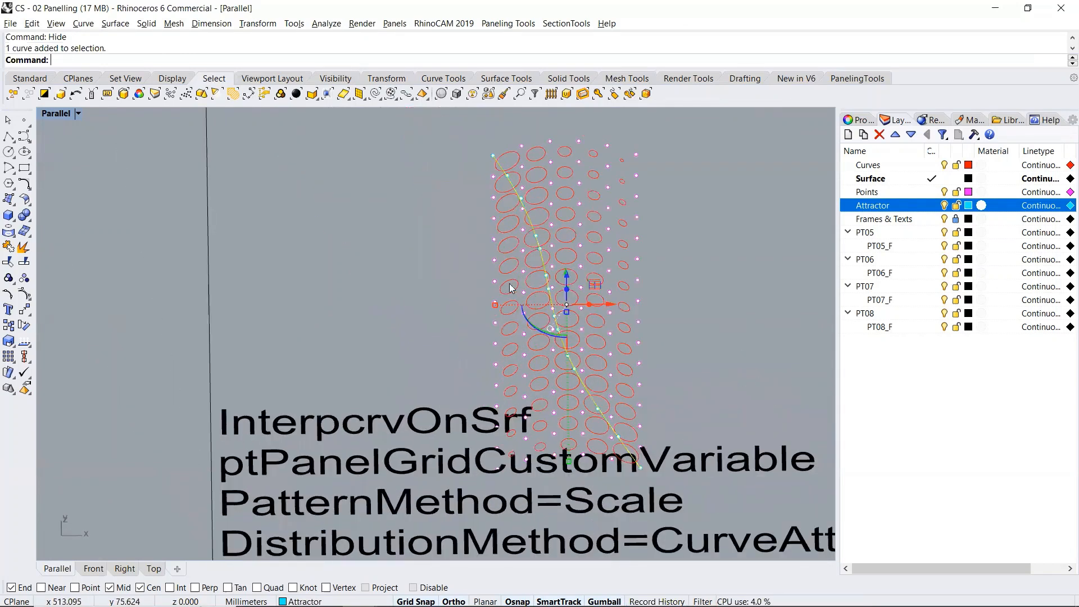
{"action": "left_click", "coordinate": [548, 279]}
{"action": "left_click_drag", "start_coordinate": [593, 276], "coordinate": [665, 274]}
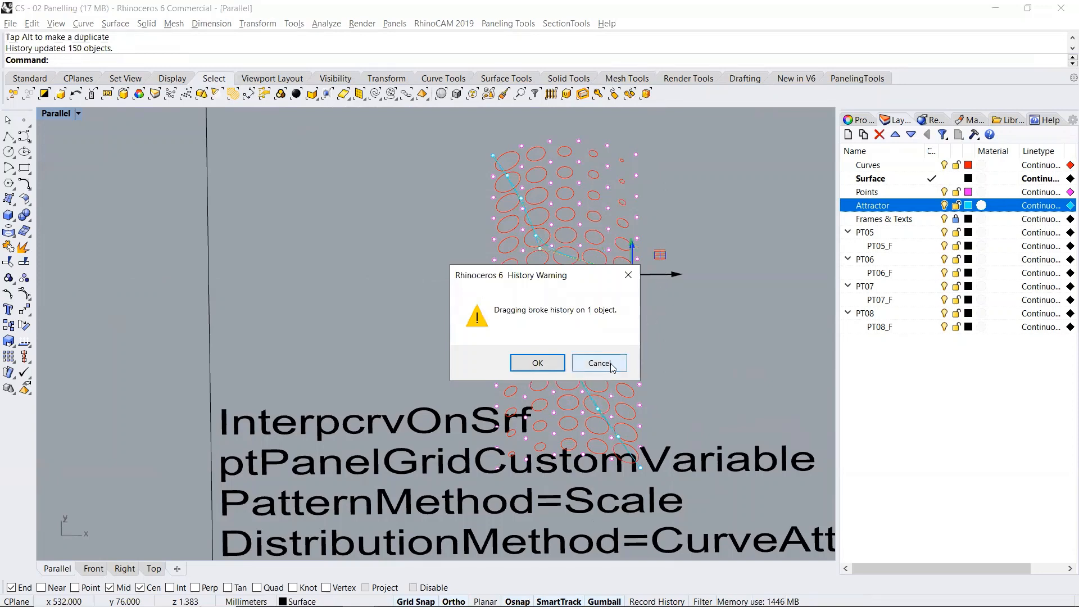
{"action": "left_click", "coordinate": [613, 366]}
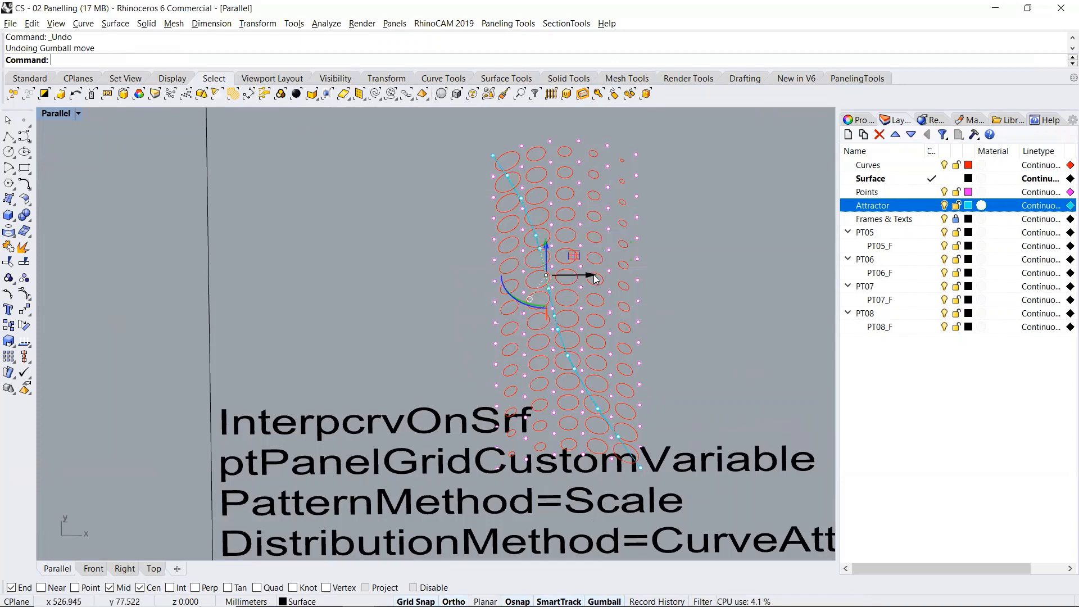
{"action": "left_click_drag", "start_coordinate": [595, 279], "coordinate": [623, 281]}
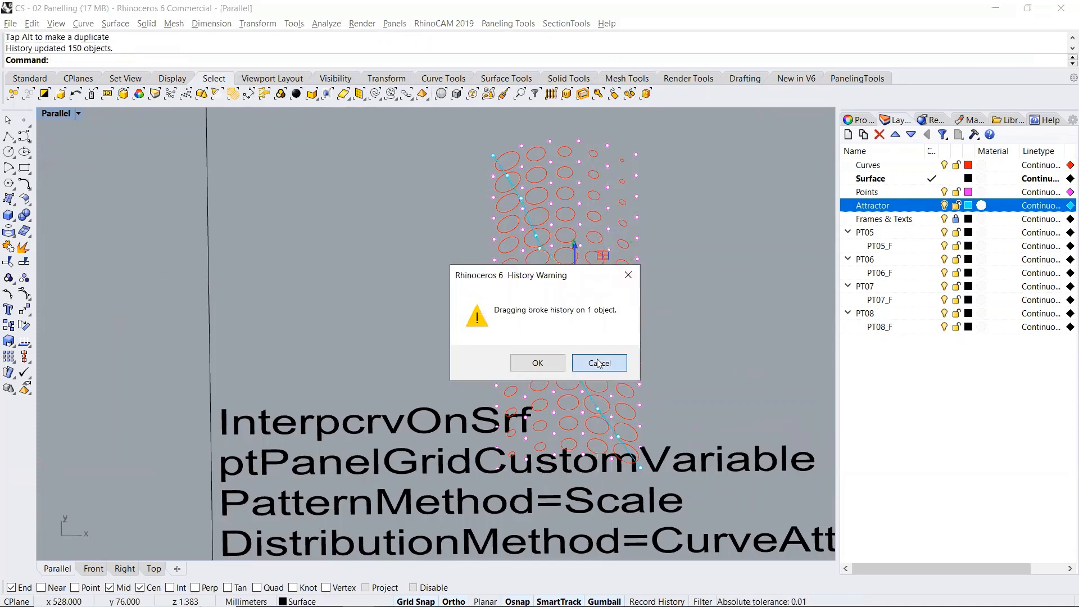
{"action": "left_click", "coordinate": [599, 363]}
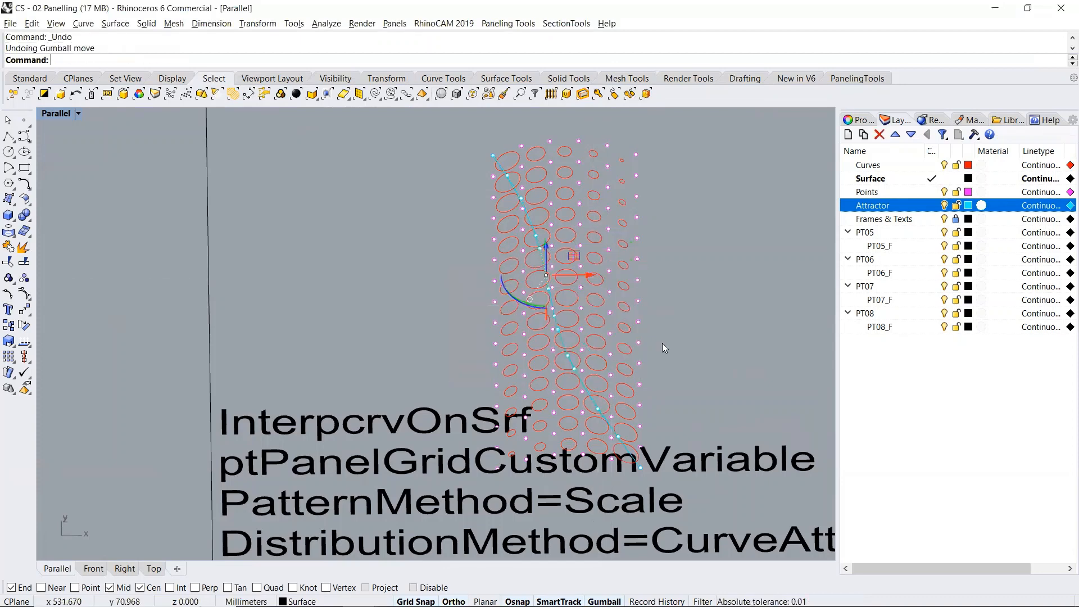
Move the whole attractor curve along positive X across the CurveAttractors grid to update the circle sizes
{"action": "left_click", "coordinate": [549, 297]}
{"action": "left_click", "coordinate": [583, 332]}
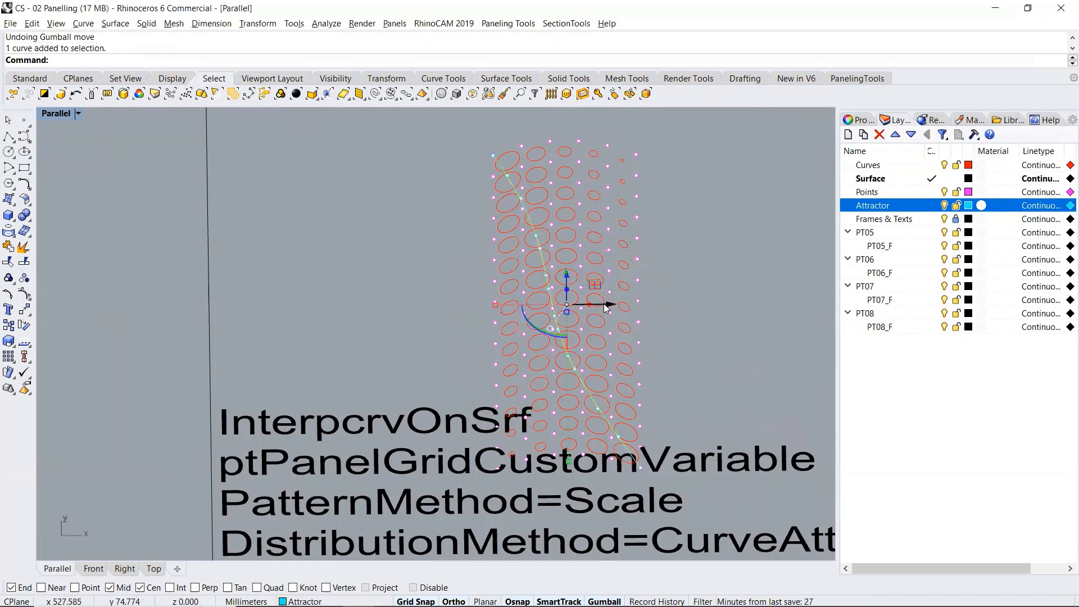
{"action": "left_click_drag", "start_coordinate": [604, 304], "coordinate": [645, 303]}
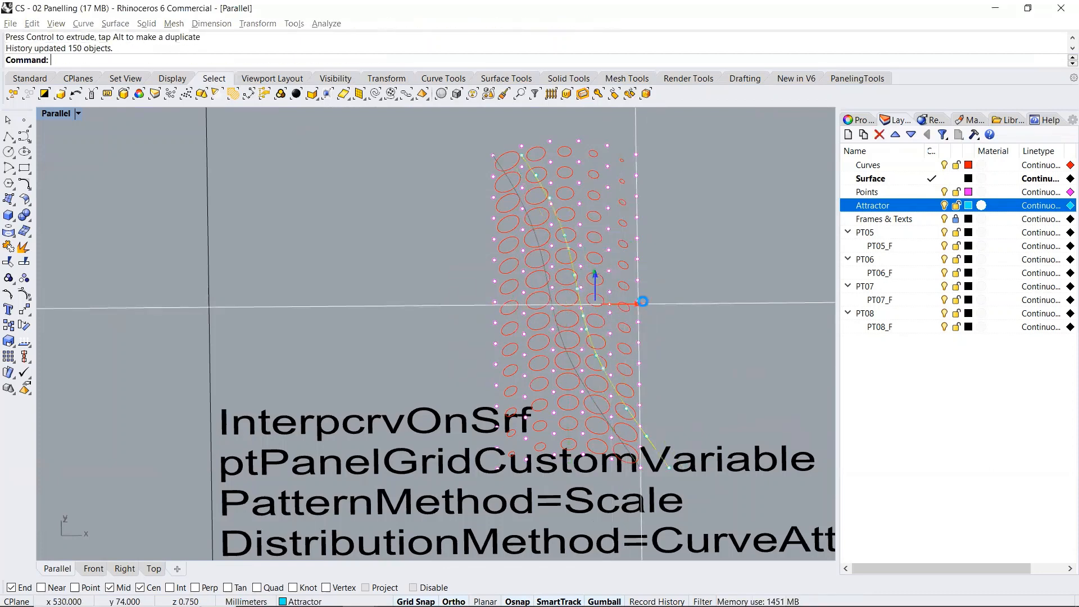
{"action": "left_click", "coordinate": [538, 364]}
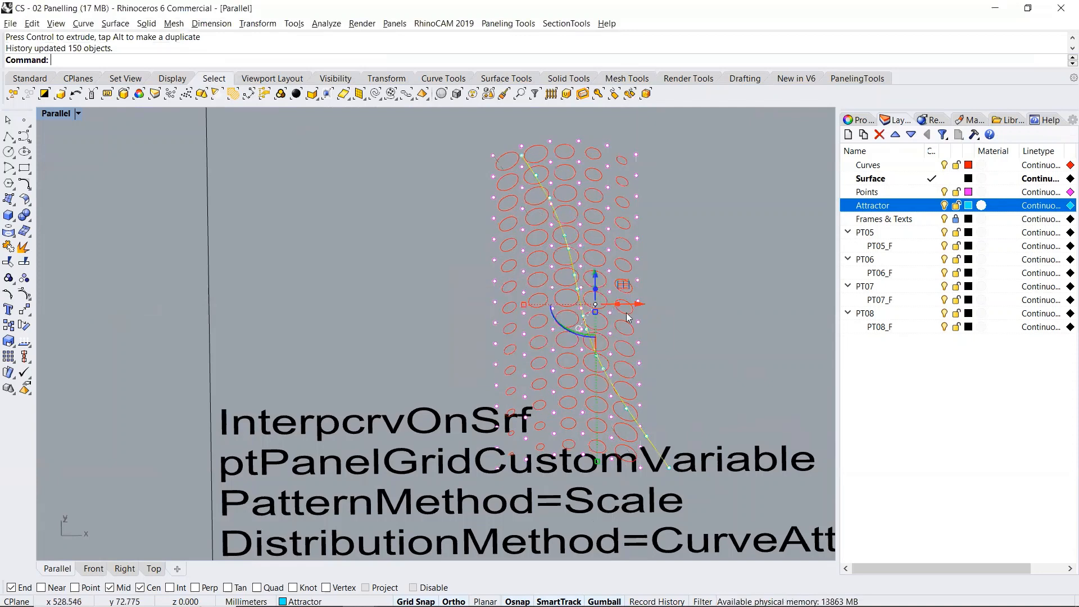
{"action": "left_click_drag", "start_coordinate": [643, 304], "coordinate": [682, 302]}
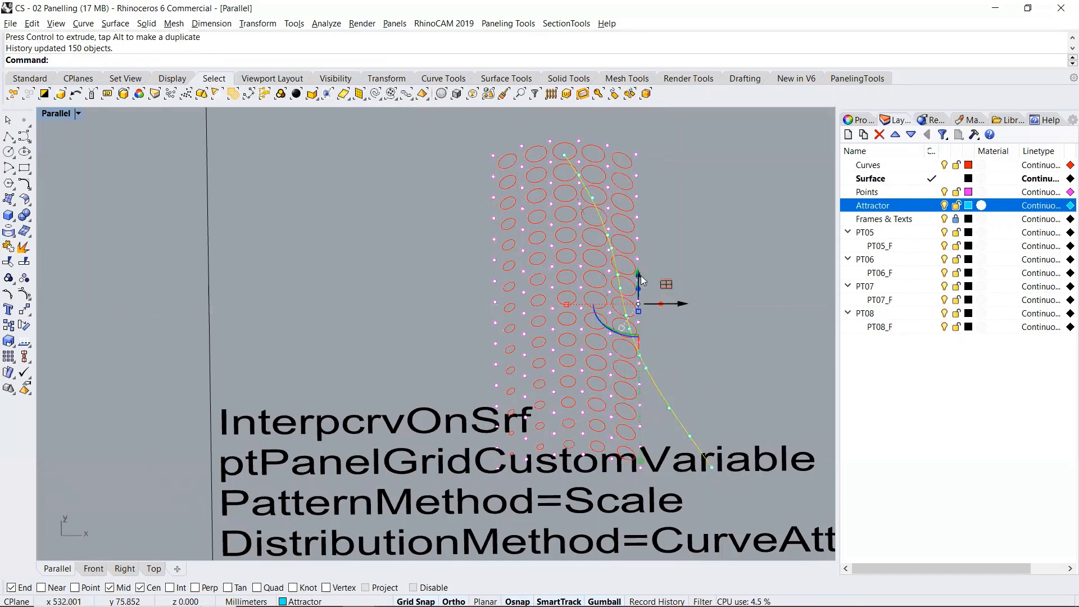
Move the whole attractor curve back along negative X until its upper end extends beyond the grid's opposite edge
{"action": "right_click_drag", "start_coordinate": [684, 307], "coordinate": [712, 323]}
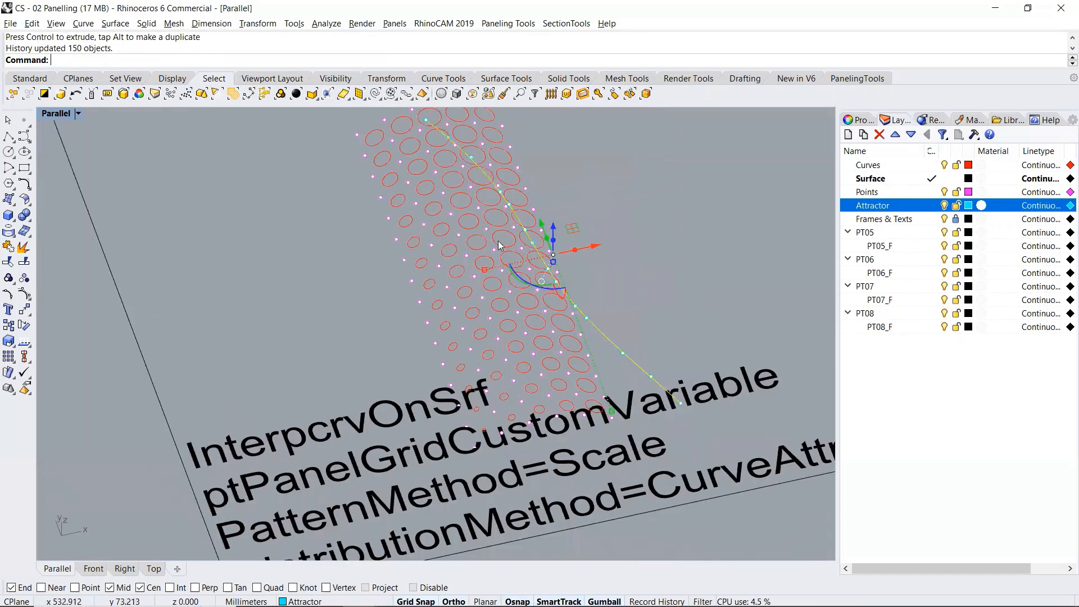
{"action": "right_click_drag", "start_coordinate": [498, 242], "coordinate": [518, 240]}
{"action": "left_click_drag", "start_coordinate": [526, 241], "coordinate": [474, 250]}
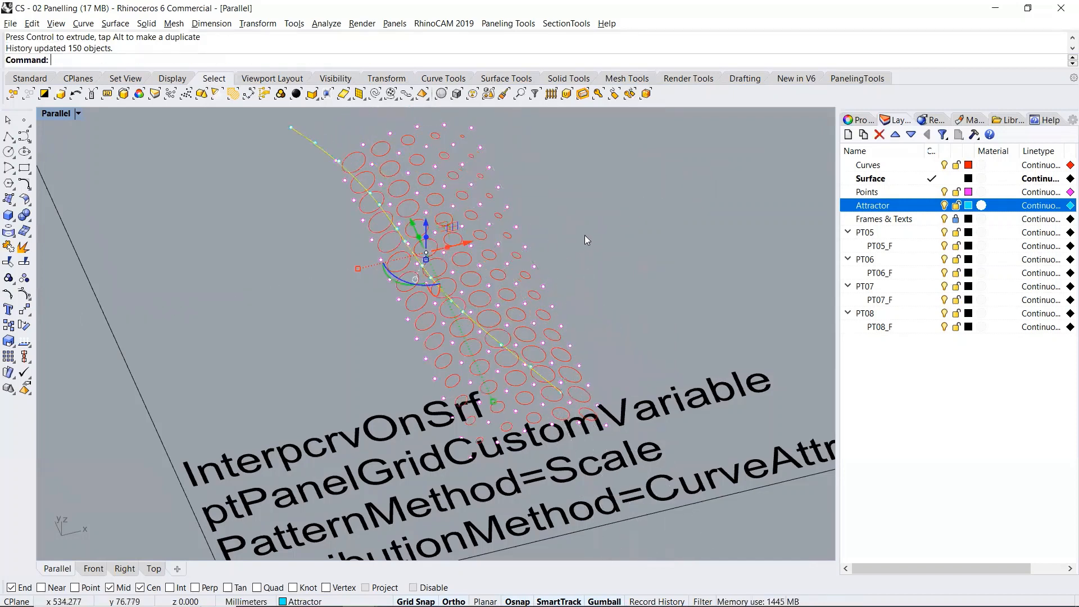
Examine the updated circle sizes along the moved attractor curve and compare them with the neighbouring frames
{"action": "right_click_drag", "start_coordinate": [477, 287], "coordinate": [416, 341]}
{"action": "scroll", "coordinate": [449, 347], "scroll_direction": "down", "scroll_amount": 3}
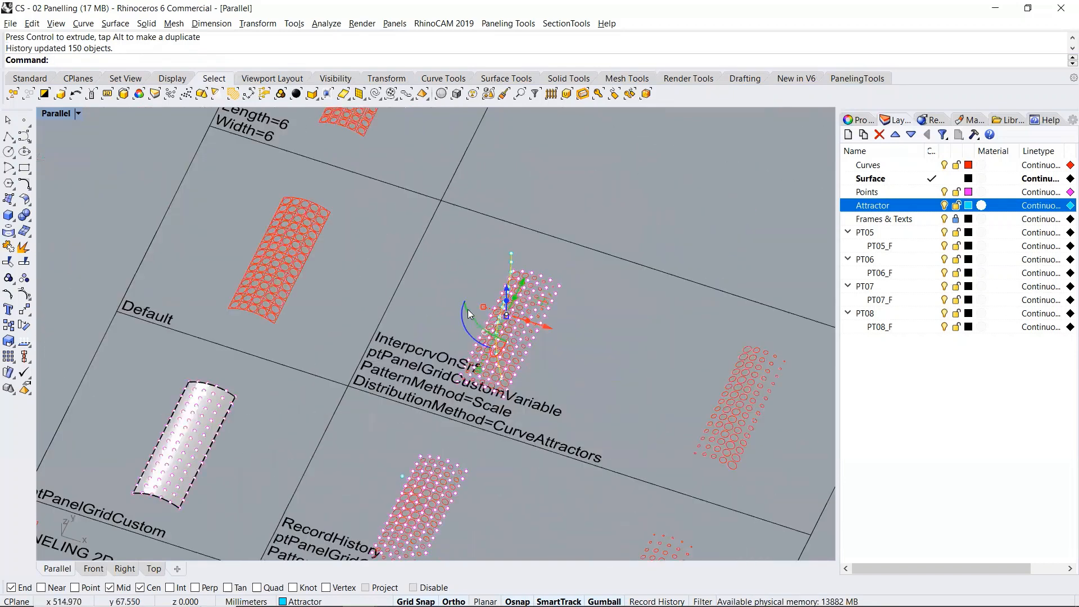
{"action": "right_click_drag", "start_coordinate": [485, 358], "coordinate": [572, 343]}
{"action": "scroll", "coordinate": [500, 369], "scroll_direction": "up", "scroll_amount": 2}
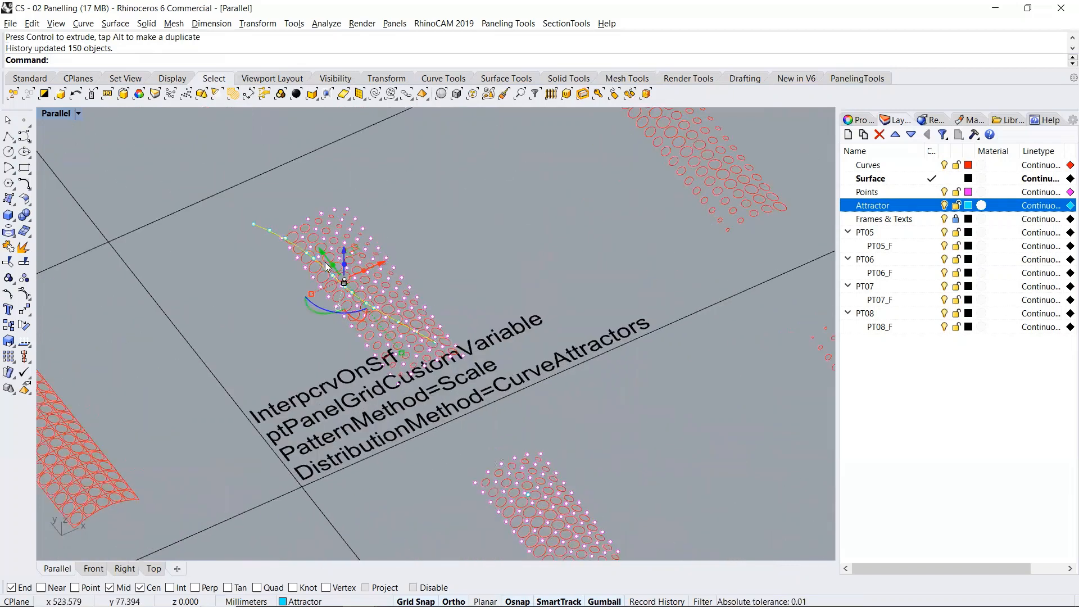
{"action": "scroll", "coordinate": [323, 258], "scroll_direction": "down", "scroll_amount": 2}
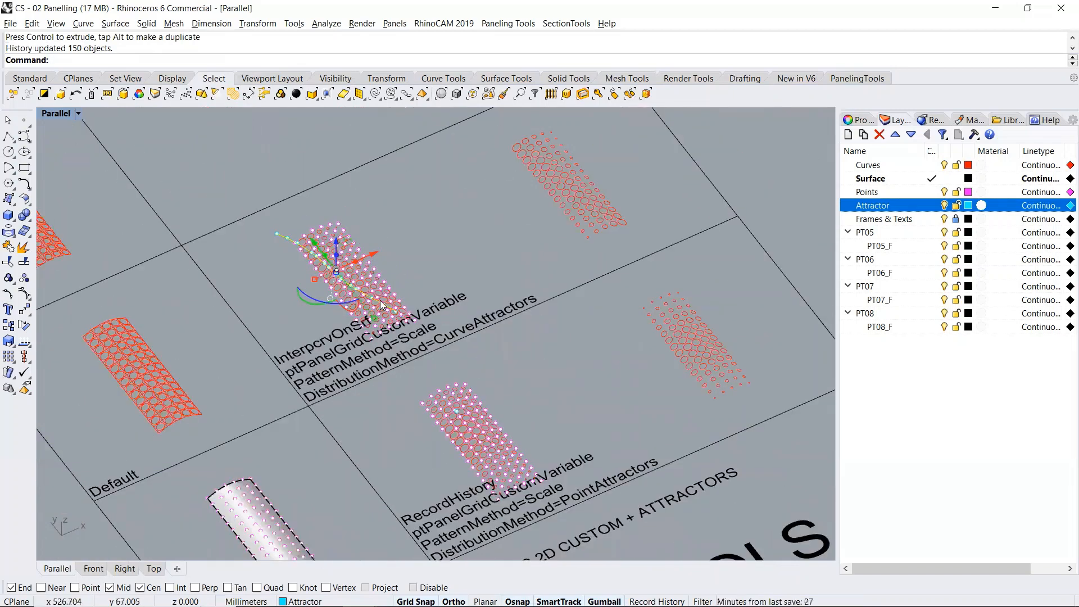
{"action": "scroll", "coordinate": [383, 296], "scroll_direction": "up", "scroll_amount": 2}
{"action": "right_click_drag", "start_coordinate": [383, 295], "coordinate": [580, 366]}
Move one middle point of the attractor curve along X beyond the grid's far edge, then slightly along negative Y, to bend the curve
{"action": "scroll", "coordinate": [349, 256], "scroll_direction": "up", "scroll_amount": 6}
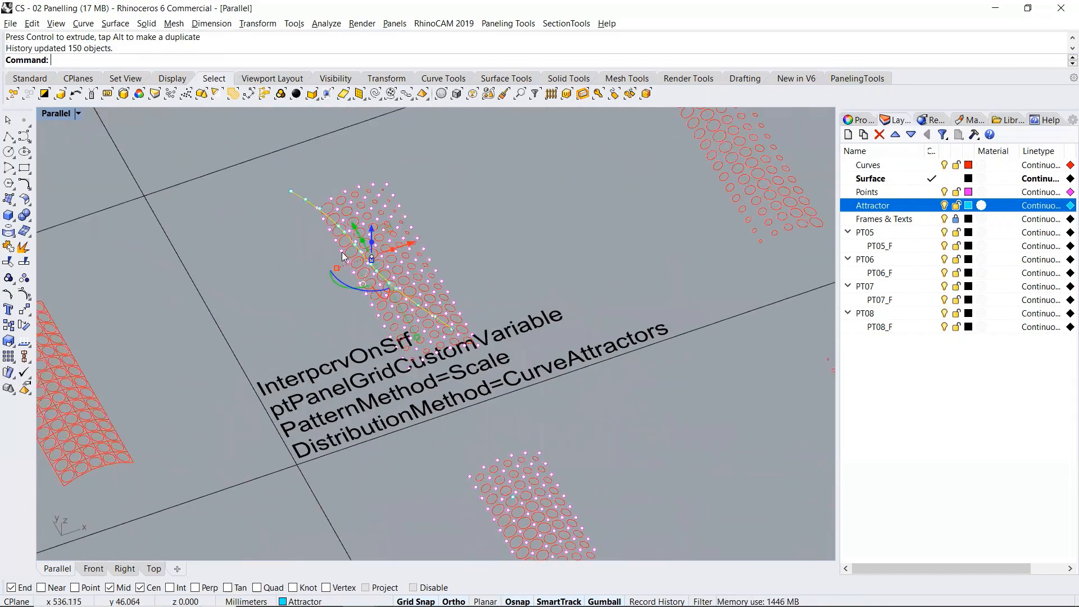
{"action": "right_click_drag", "start_coordinate": [359, 248], "coordinate": [351, 239]}
{"action": "left_click", "coordinate": [393, 291]}
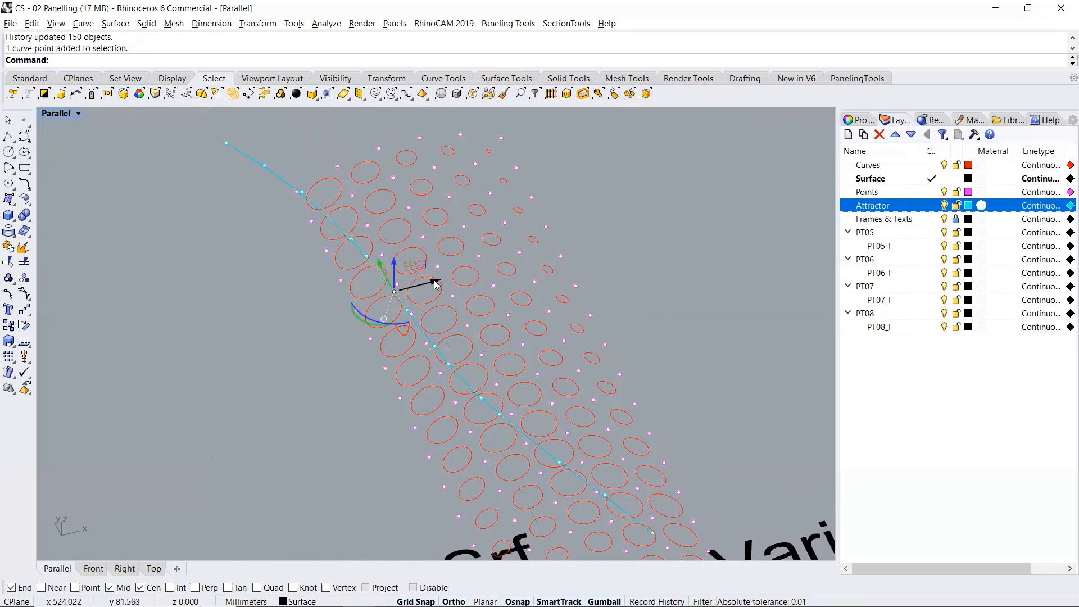
{"action": "left_click_drag", "start_coordinate": [434, 283], "coordinate": [662, 224]}
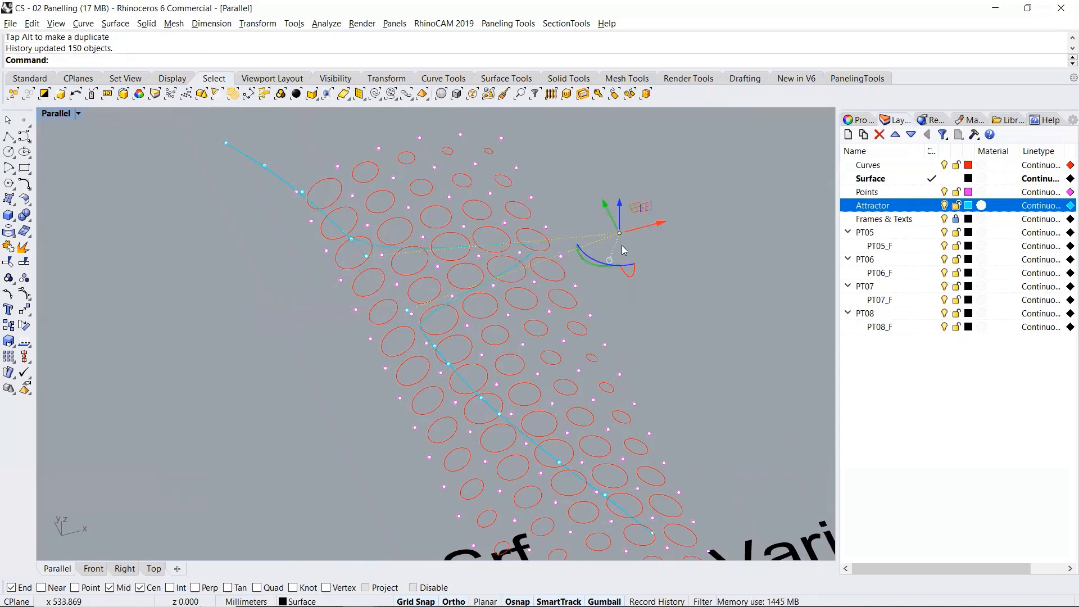
{"action": "scroll", "coordinate": [451, 262], "scroll_direction": "down", "scroll_amount": 2}
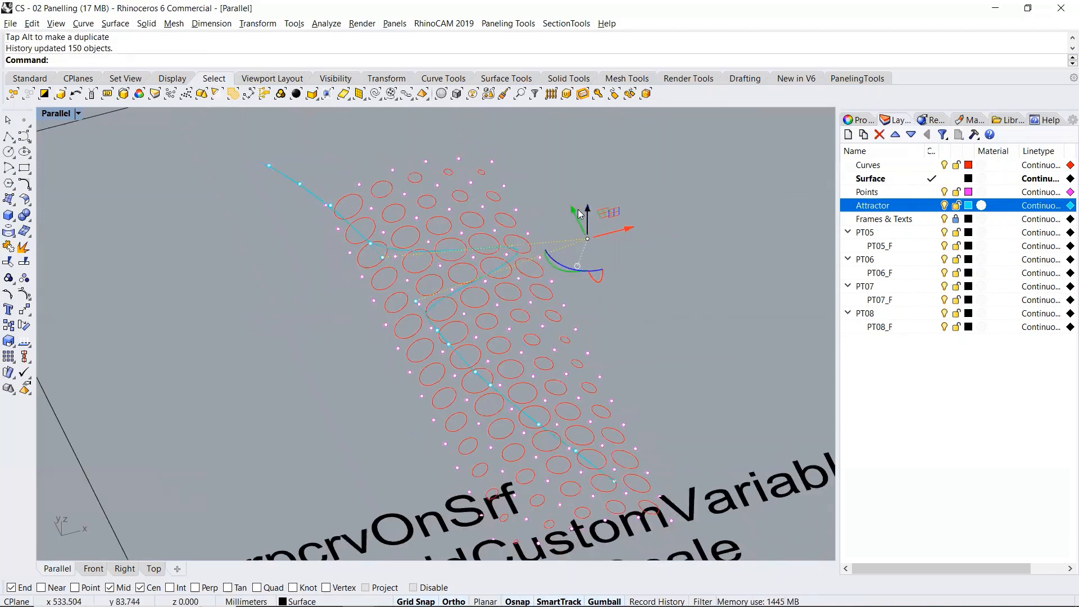
{"action": "left_click_drag", "start_coordinate": [580, 213], "coordinate": [590, 296]}
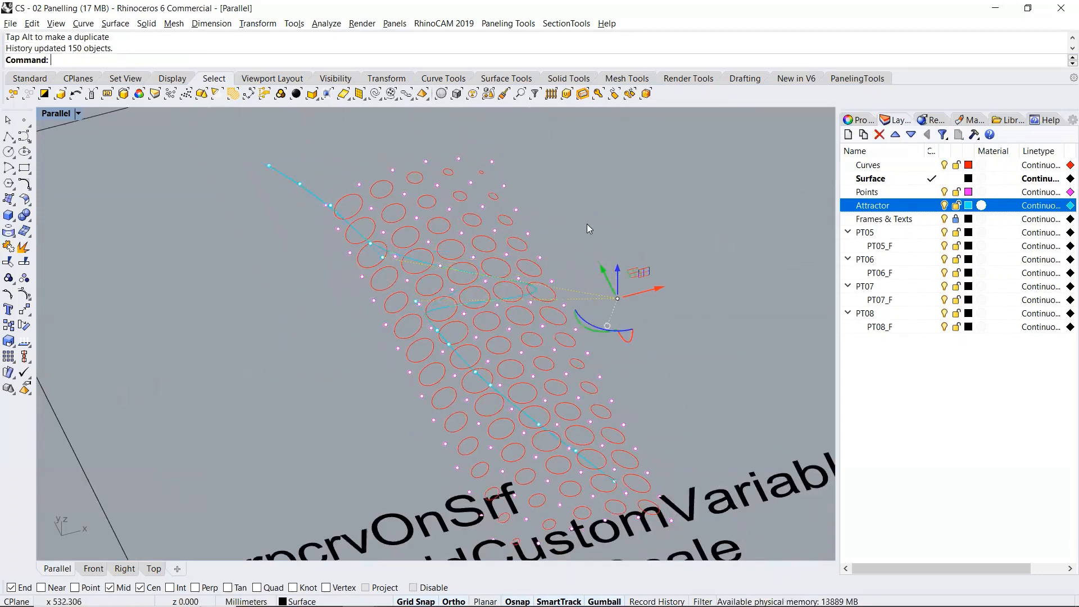
Try to delete the bent attractor curve, cancelling at the history warning
{"action": "left_click", "coordinate": [313, 192]}
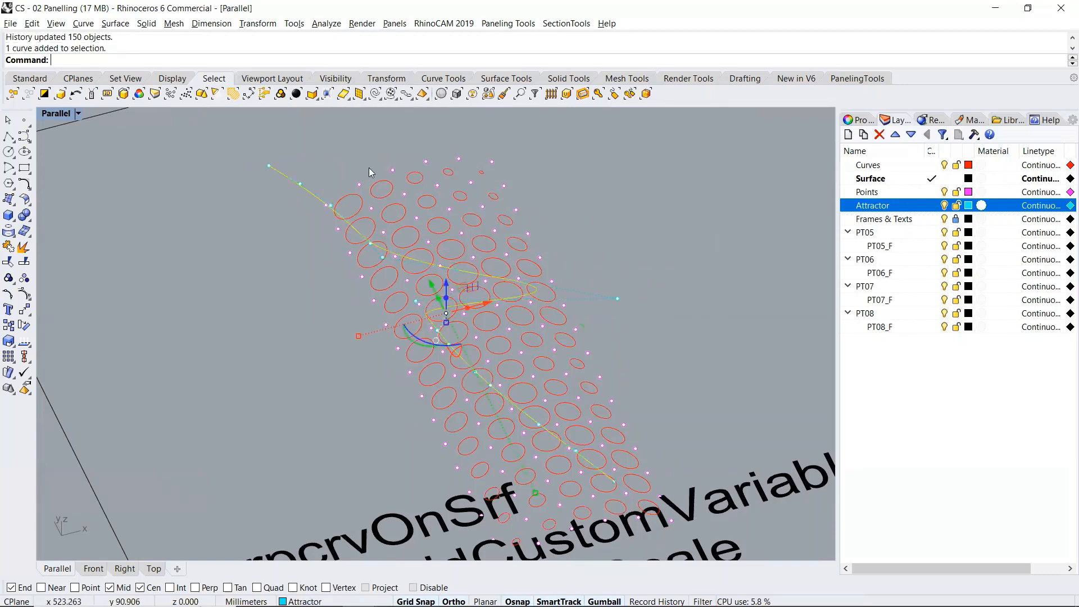
{"action": "key", "text": "Delete"}
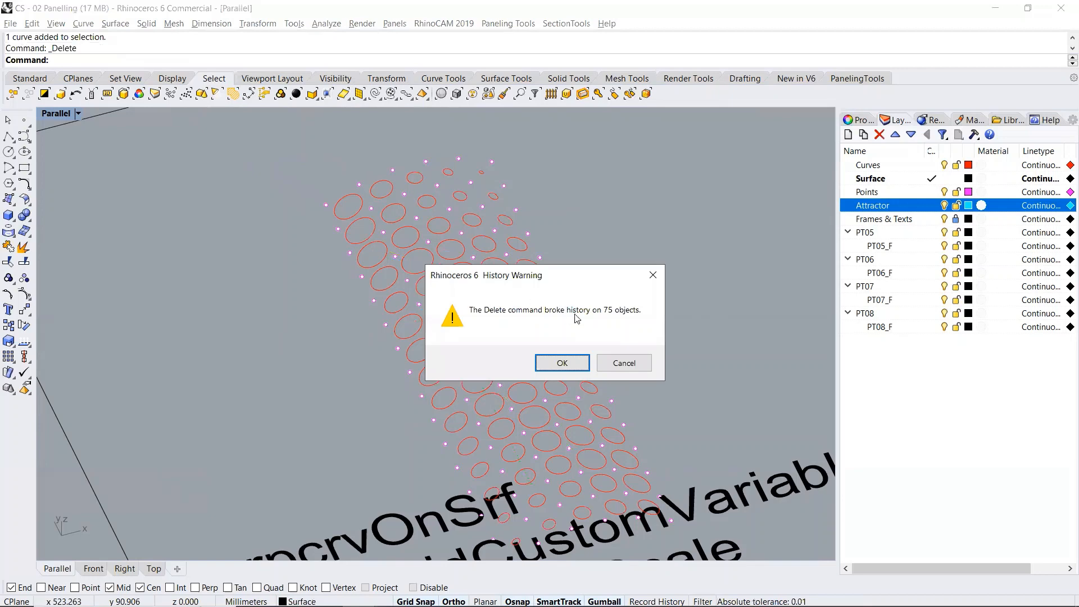
{"action": "left_click", "coordinate": [624, 364]}
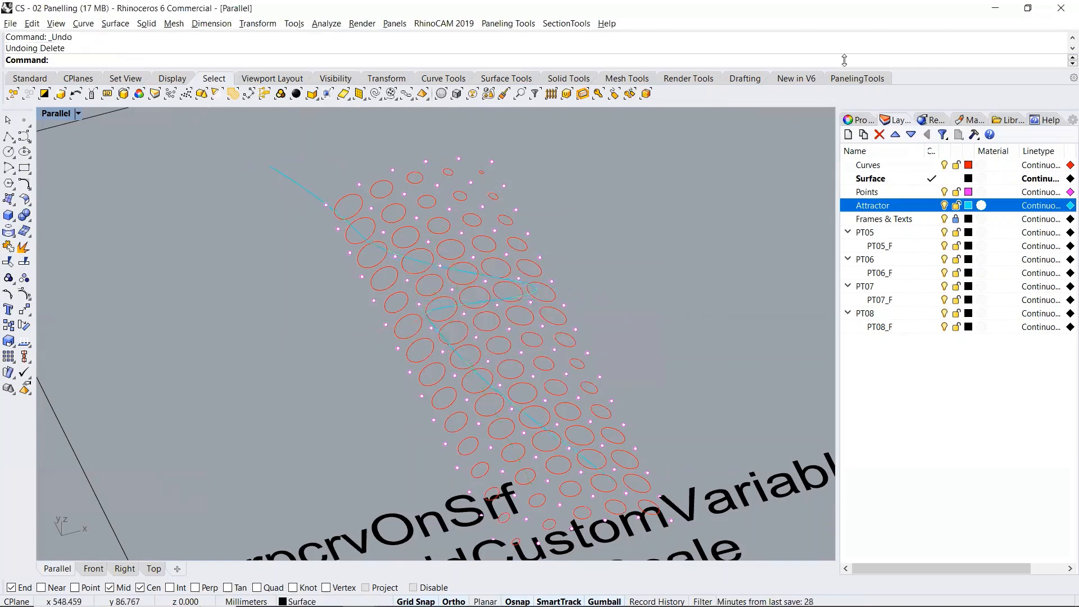
{"action": "scroll", "coordinate": [414, 272], "scroll_direction": "down", "scroll_amount": 3}
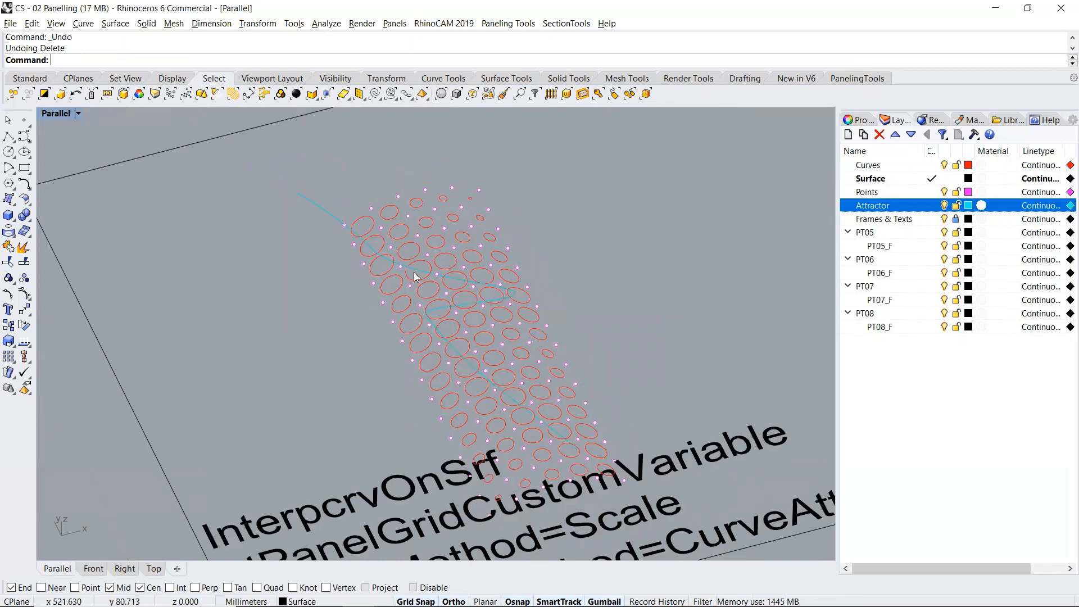
{"action": "scroll", "coordinate": [506, 293], "scroll_direction": "down", "scroll_amount": 6}
{"action": "right_click_drag", "start_coordinate": [537, 333], "coordinate": [483, 326]}
{"action": "right_click_drag", "start_coordinate": [538, 372], "coordinate": [560, 378]}
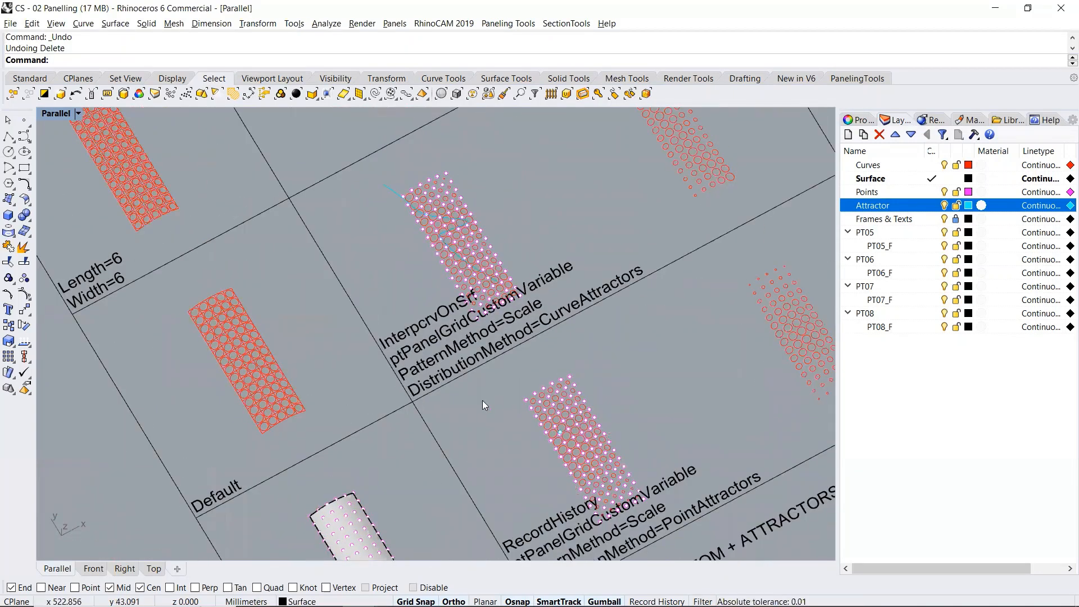
{"action": "right_click_drag", "start_coordinate": [482, 400], "coordinate": [477, 417]}
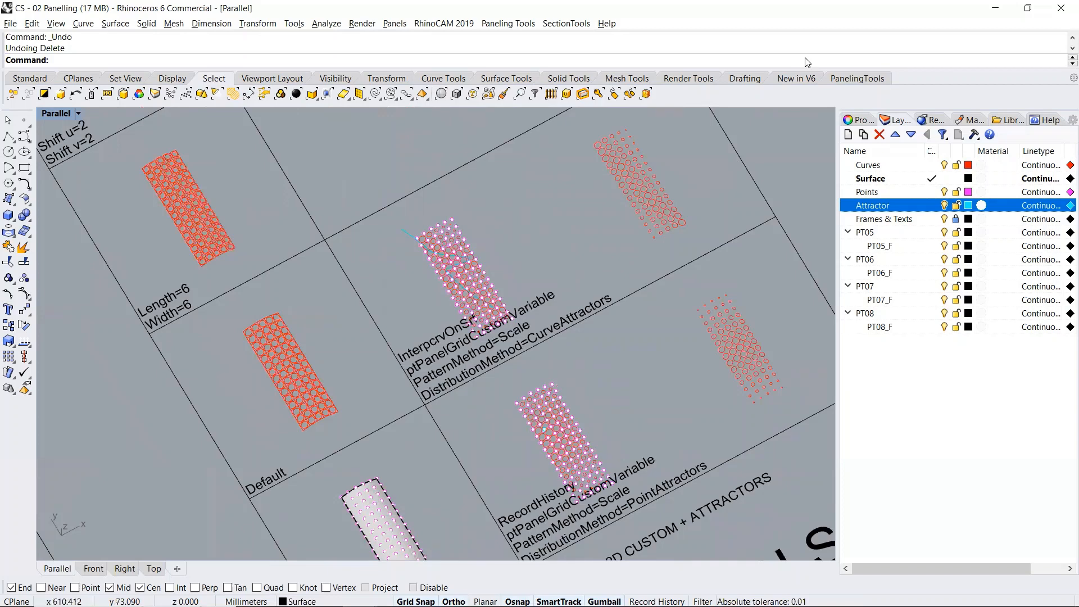